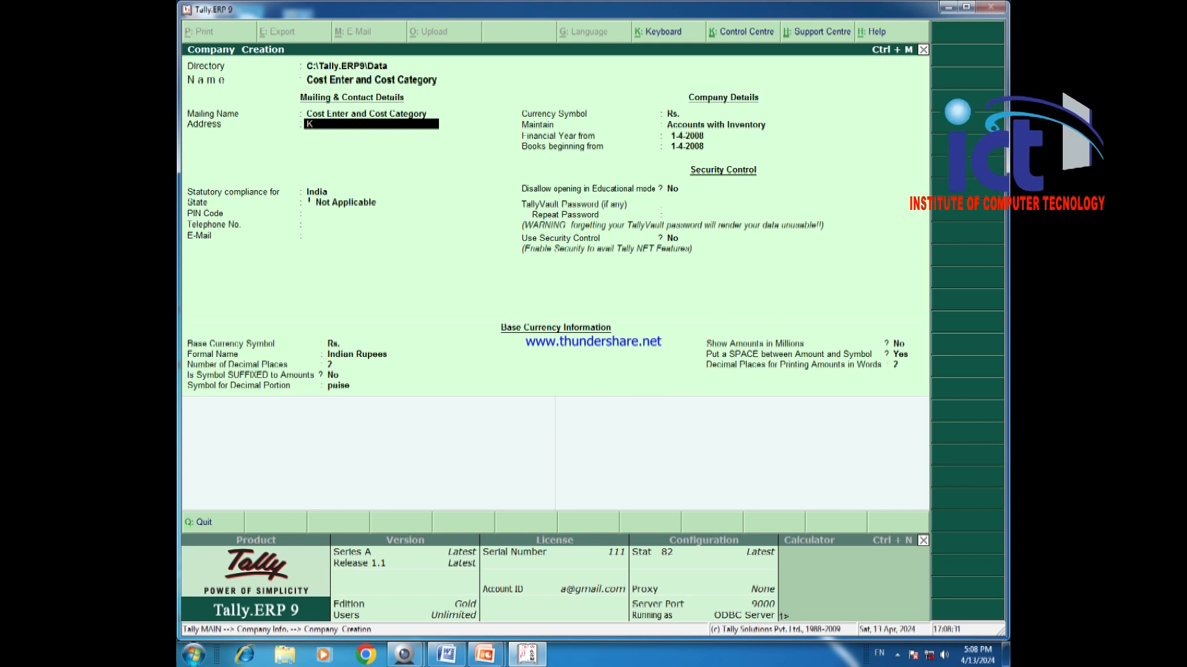
Confirm the address, keep India as the country and set the state to Uttar Pradesh.
key("Return")
key("Return")
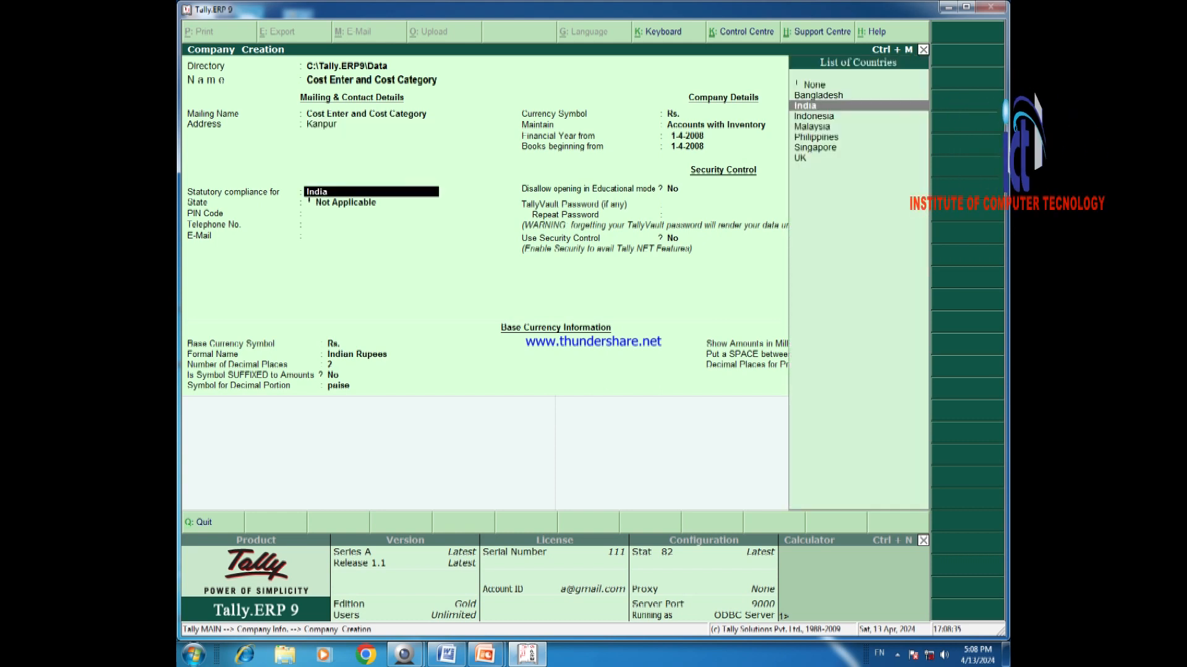
key("Return")
type("Uttar P")
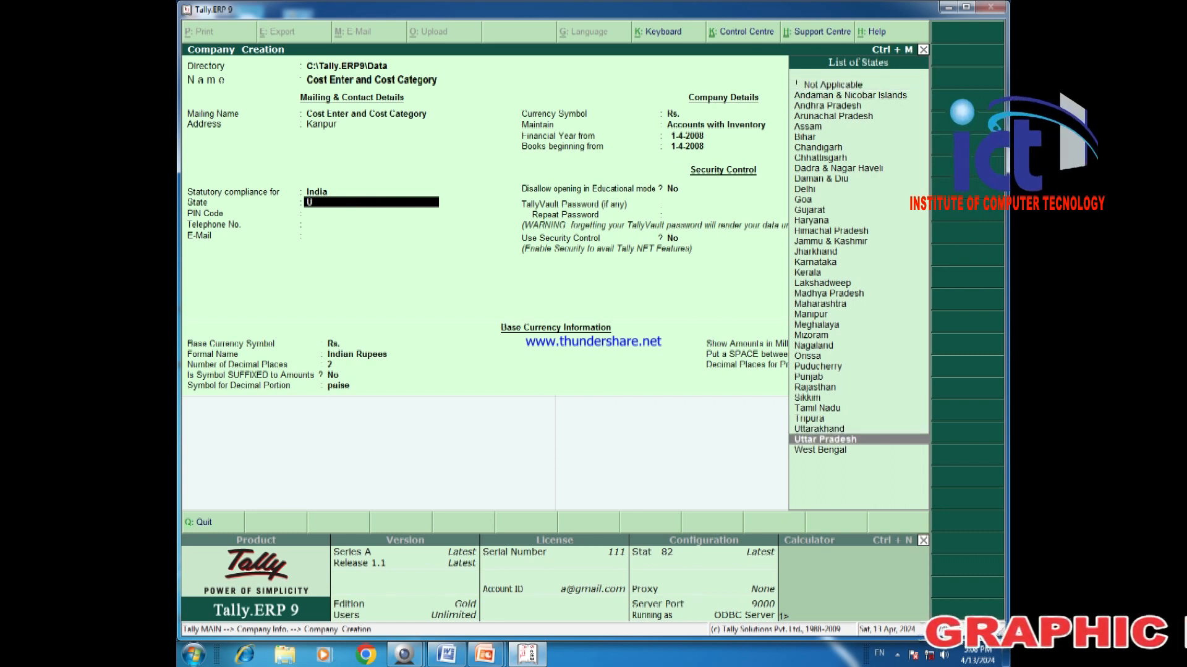
key("Return")
Enter the company's PIN code, telephone number and e-mail address.
type("343434")
key("Return")
type("642736499")
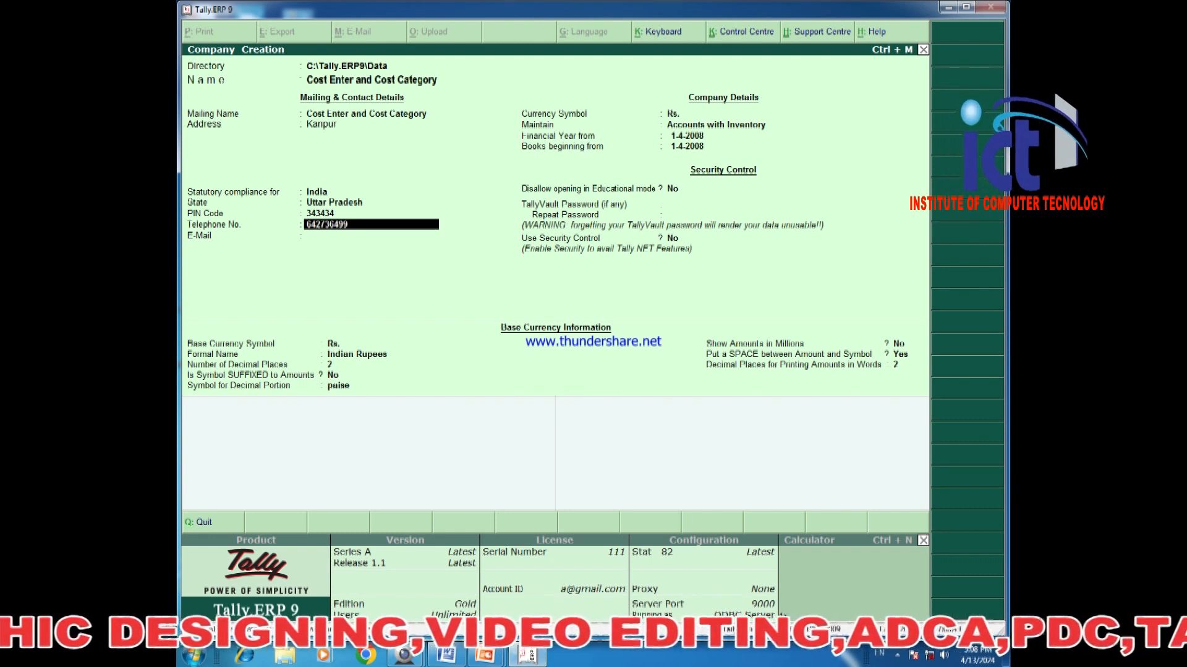
key("Return")
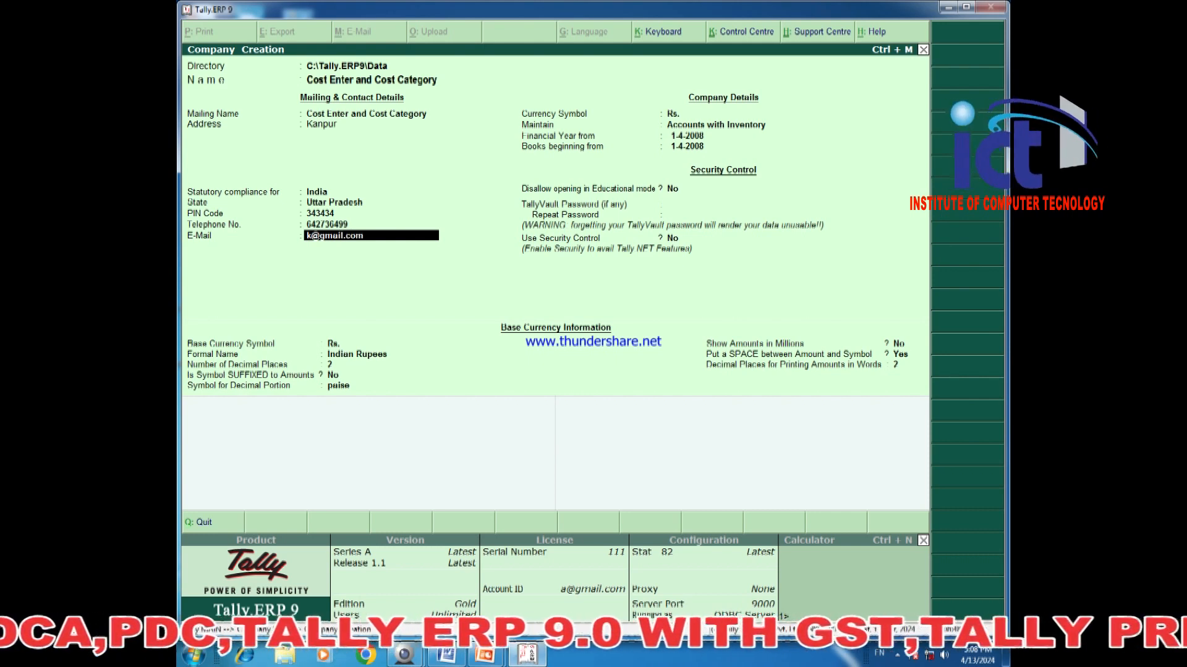
key("Return")
key("Return")
key("Up")
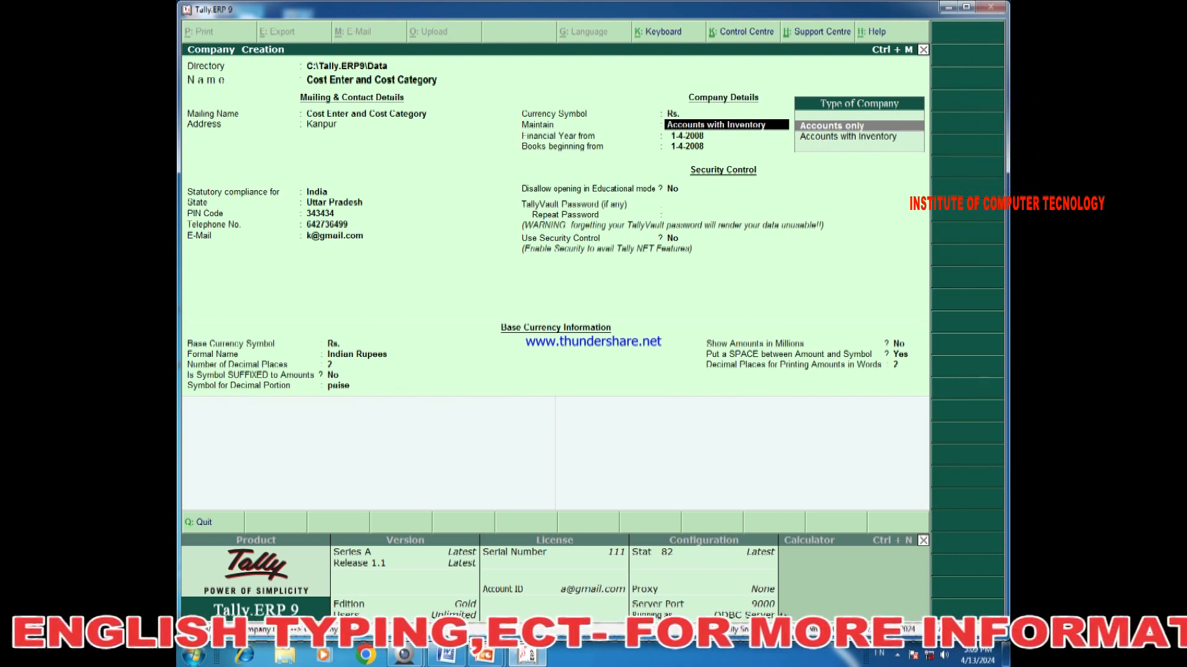
Keep Accounts Only, set financial year and books beginning to 1-4-2025, and save the company.
key("Return")
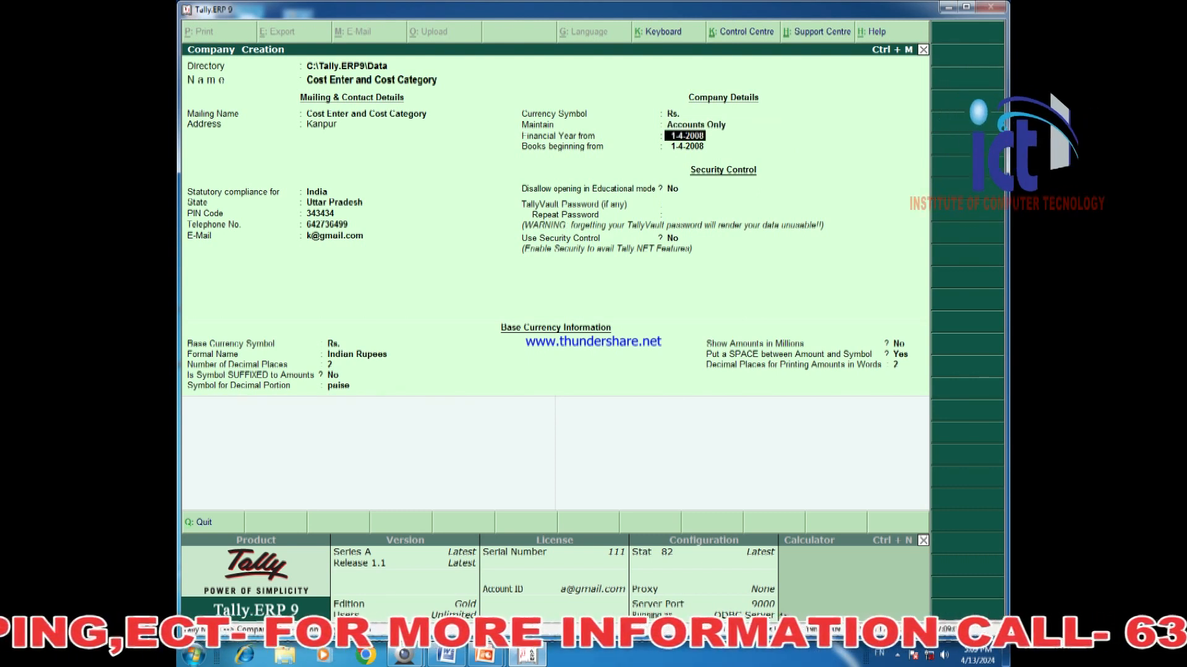
type("1.4.2025")
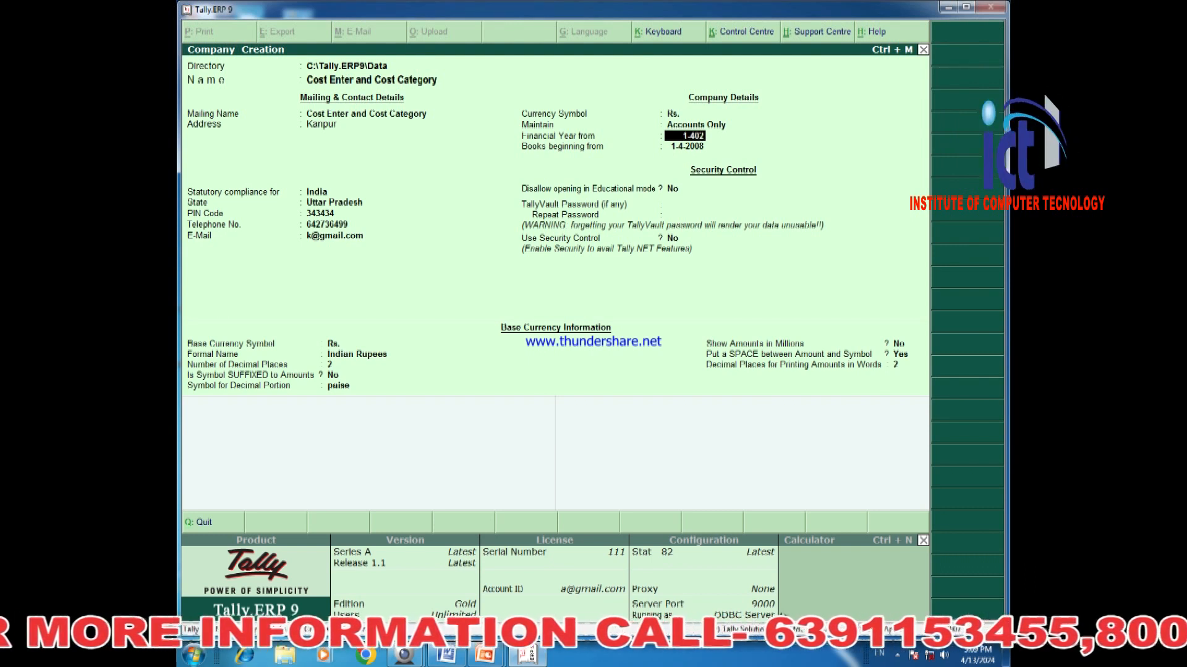
key("BackSpace")
key("BackSpace")
key("BackSpace")
key("BackSpace")
key("BackSpace")
type("-")
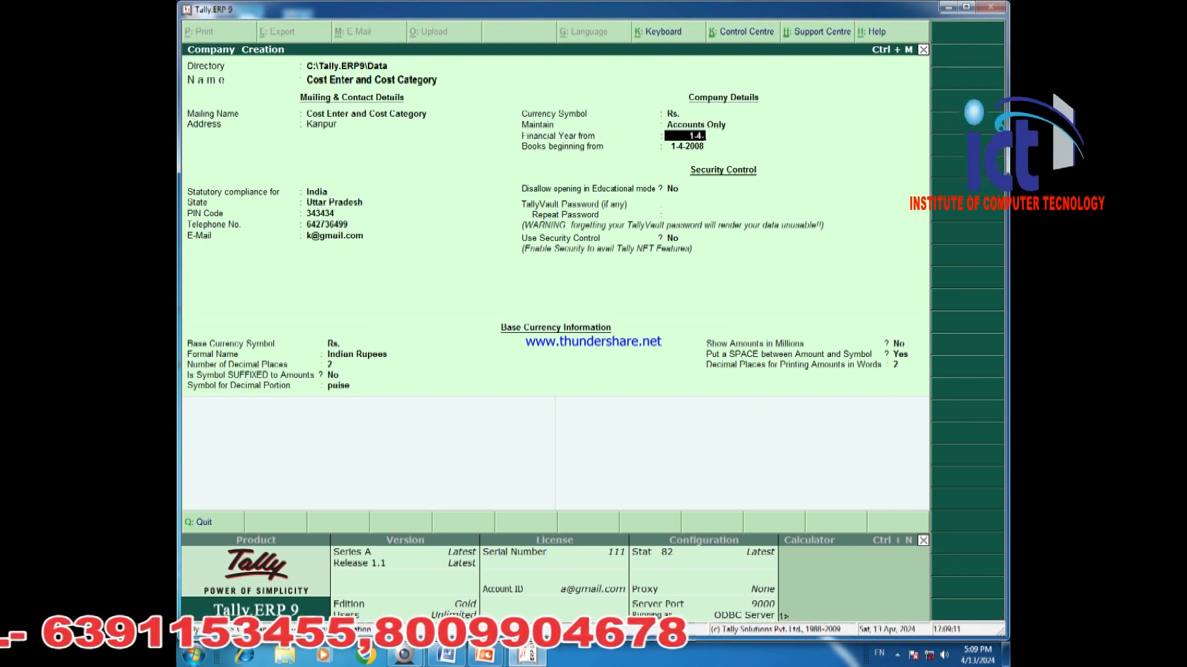
type("2025")
key("Return")
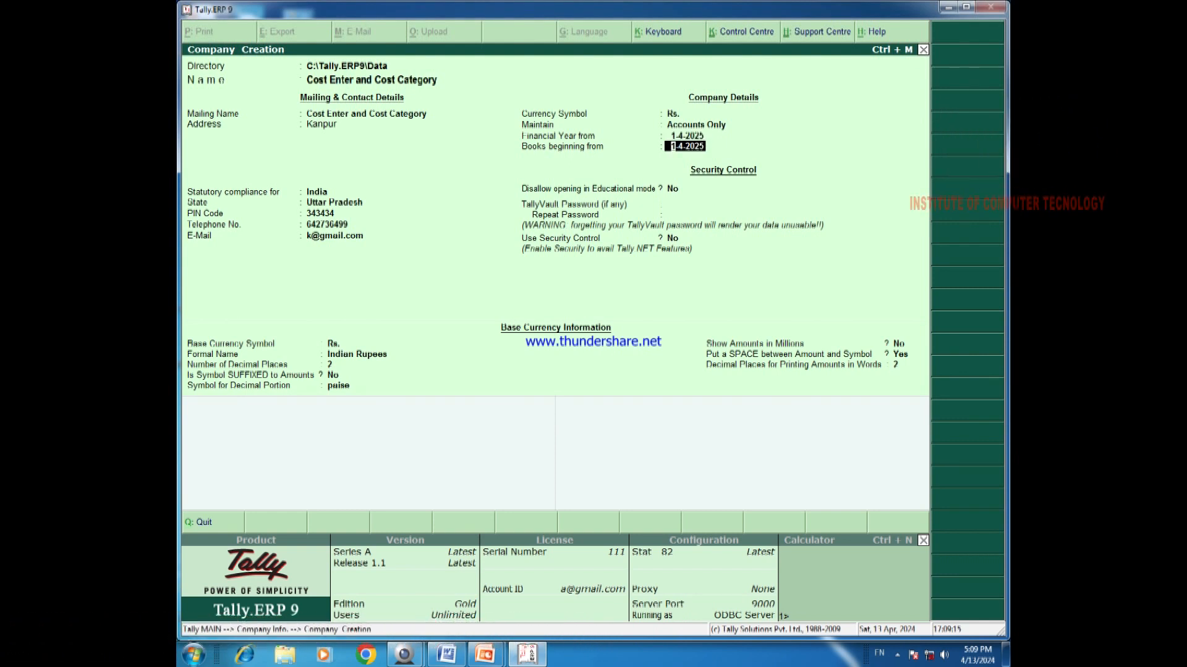
key("Return")
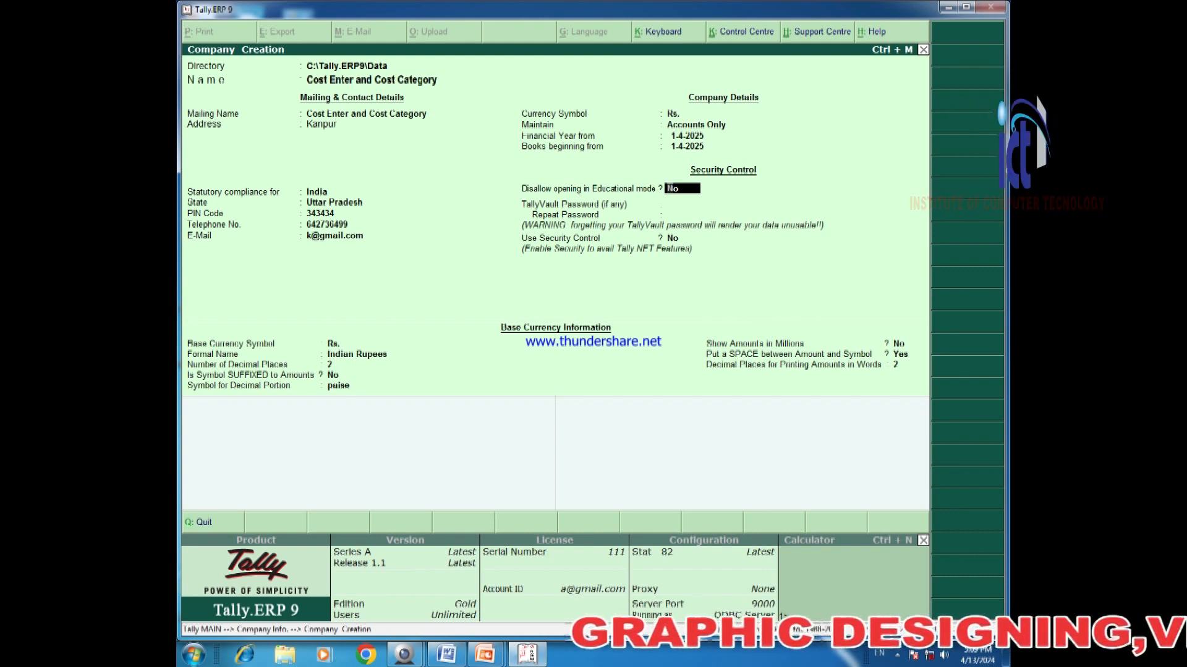
key("ctrl+a")
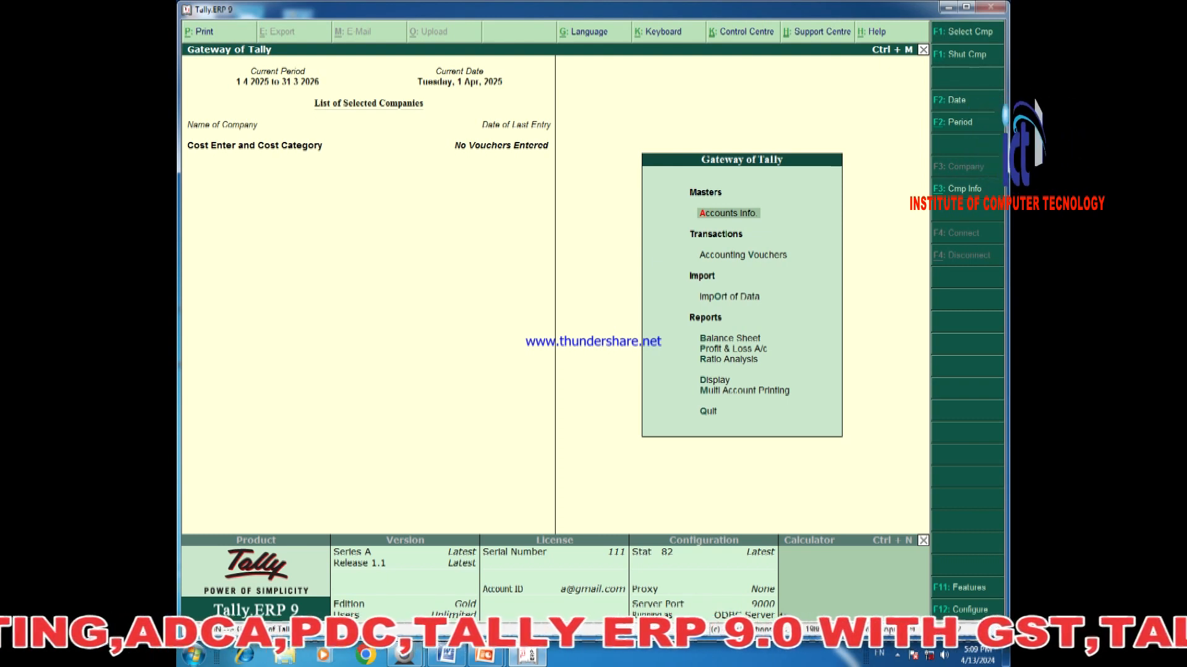
In F11 Accounting Features, set Maintain Cost Centres and More than ONE Cost Category to Yes, and save.
key("F11")
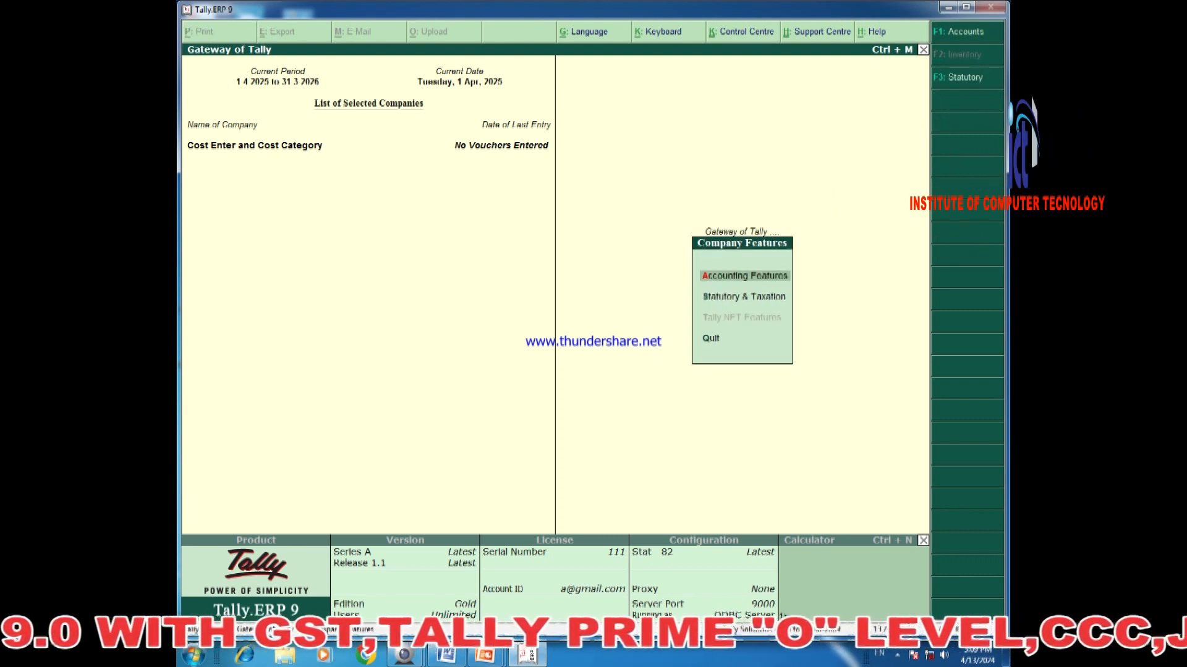
key("Return")
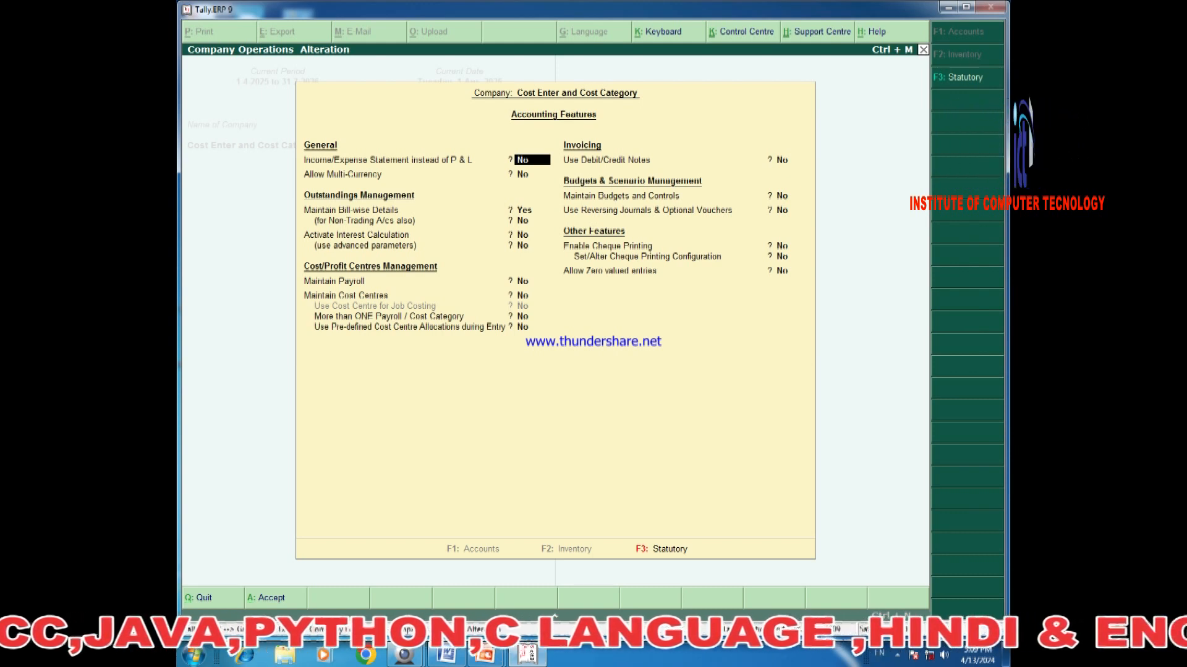
key("Return")
key("Return")
key("Return")
key("Return")
key("Return")
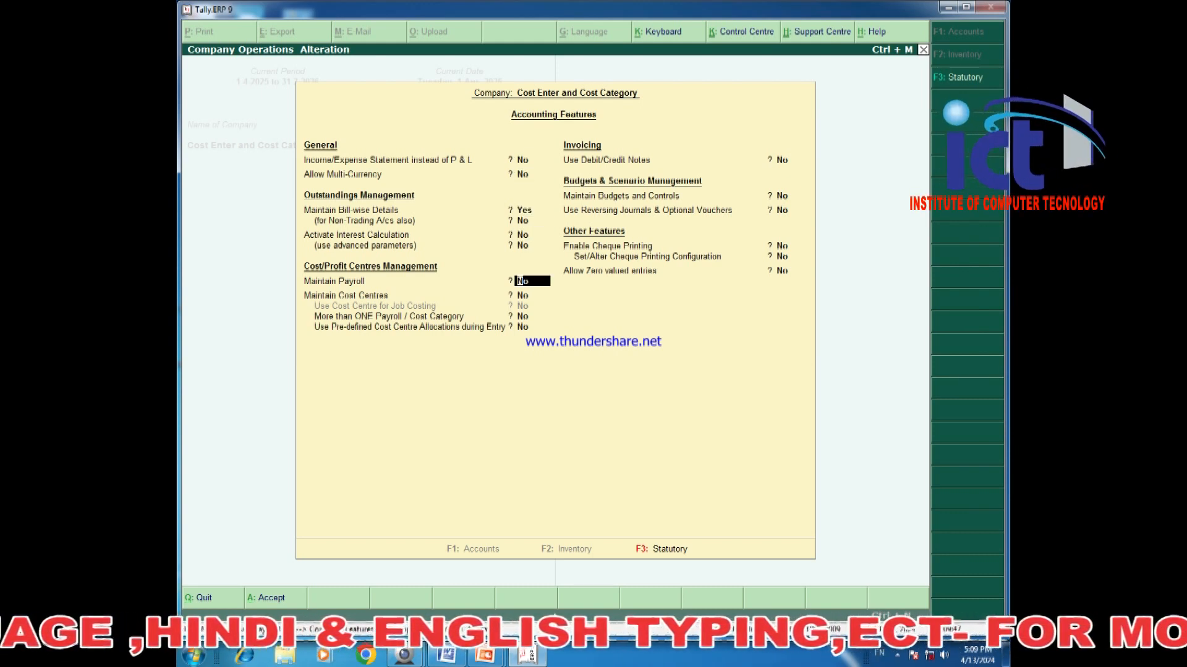
key("Return")
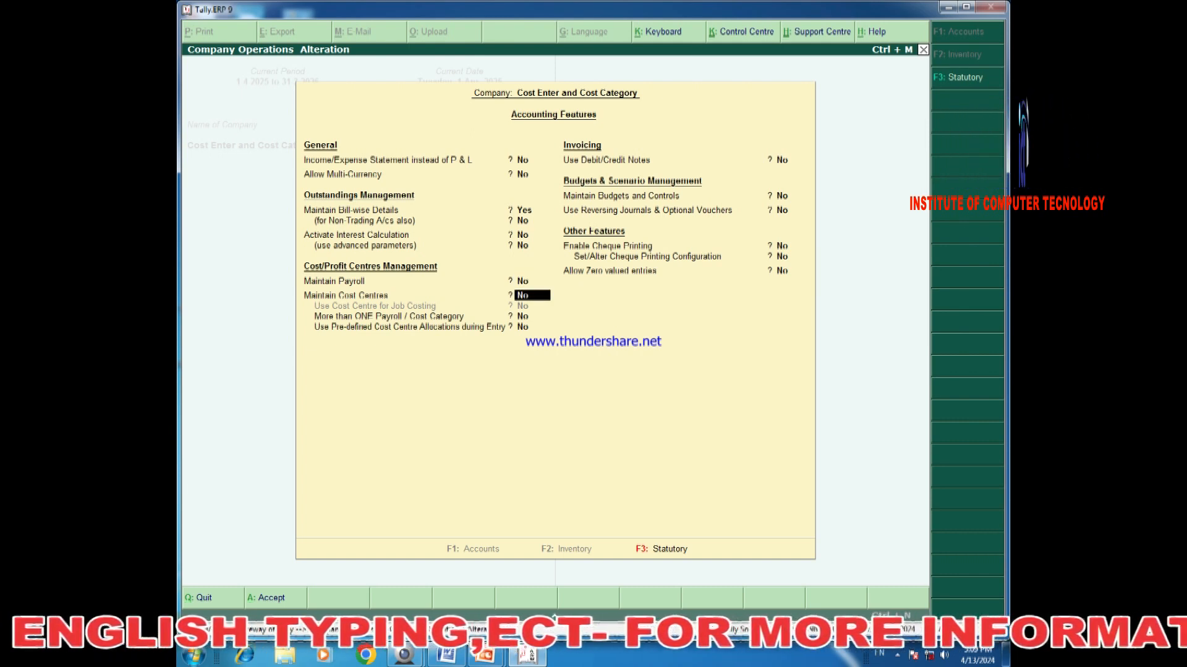
key("y")
key("Return")
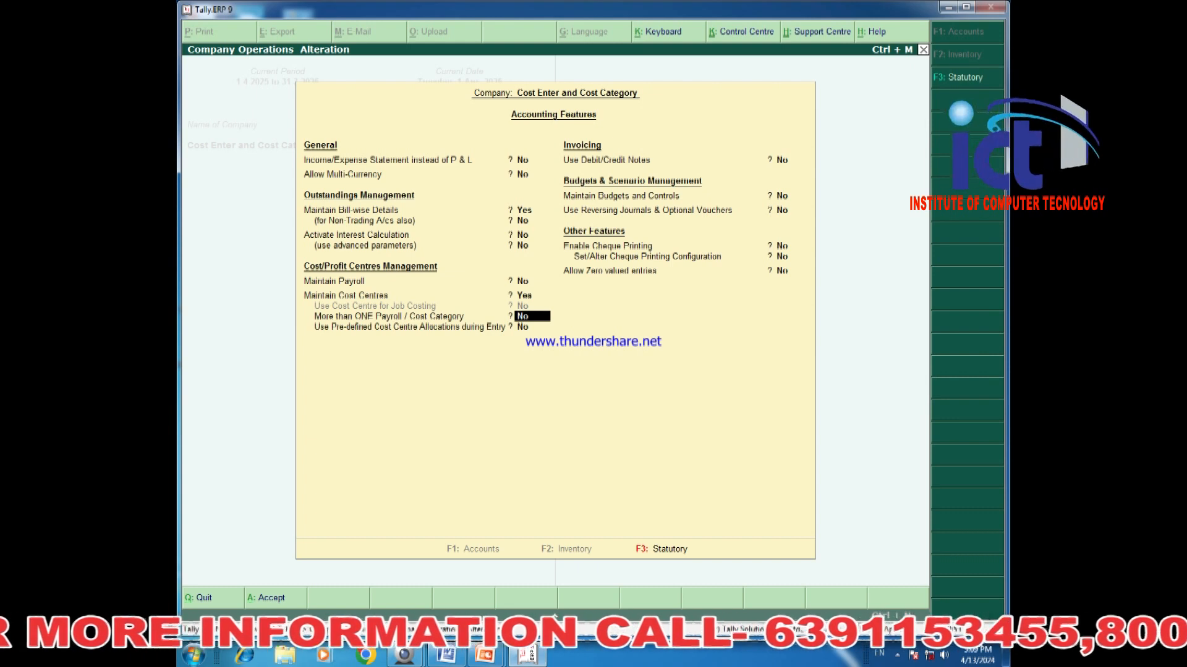
key("Return")
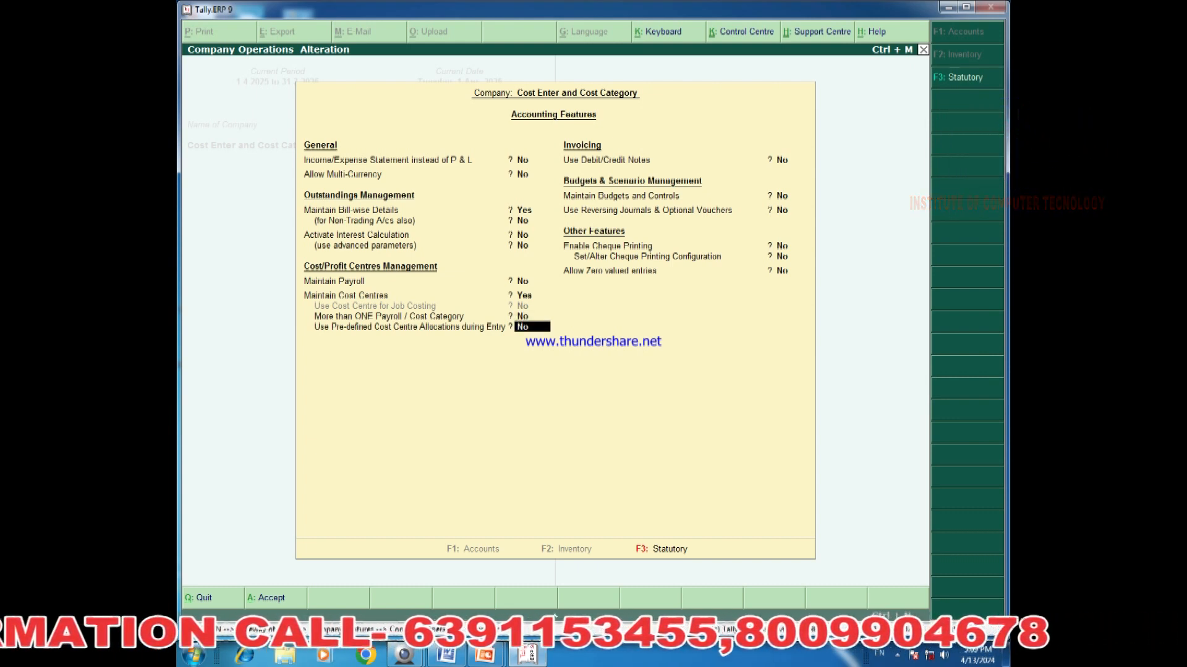
key("Up")
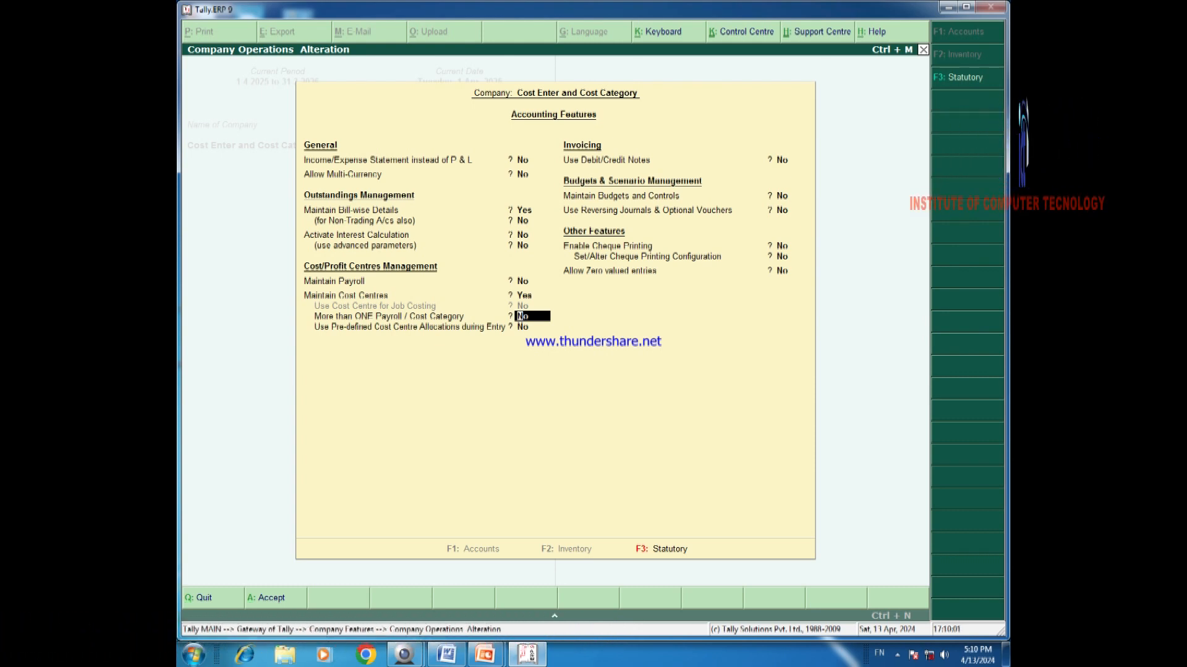
key("y")
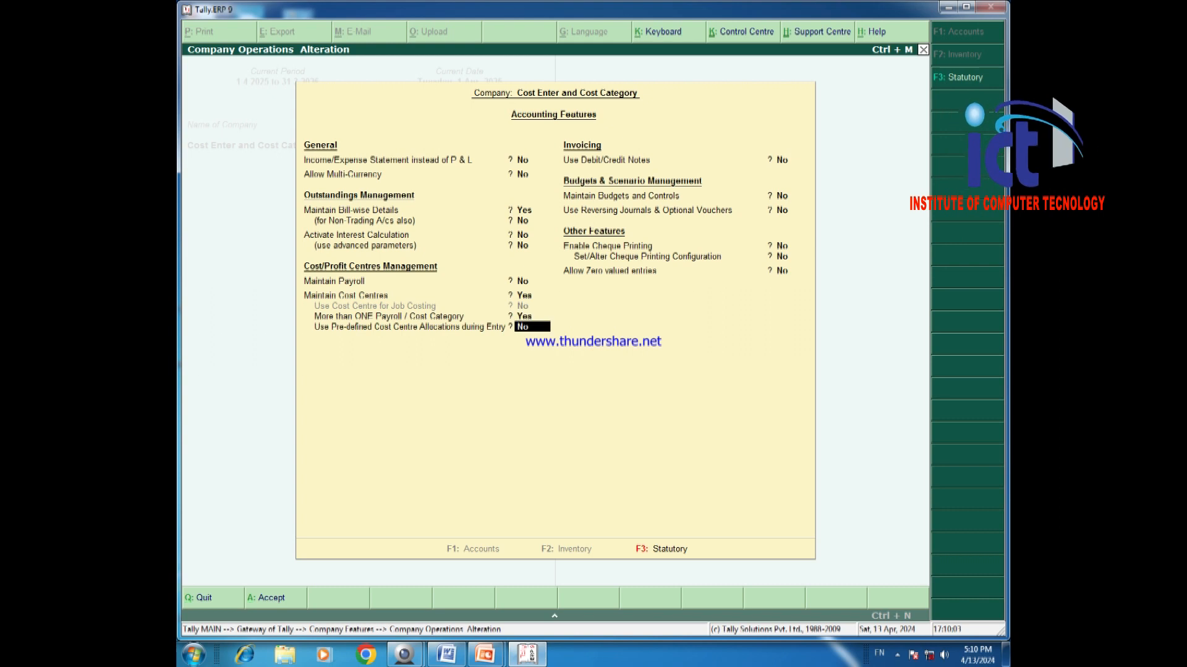
key("Up")
key("Up")
key("Up")
key("Up")
key("Up")
key("Up")
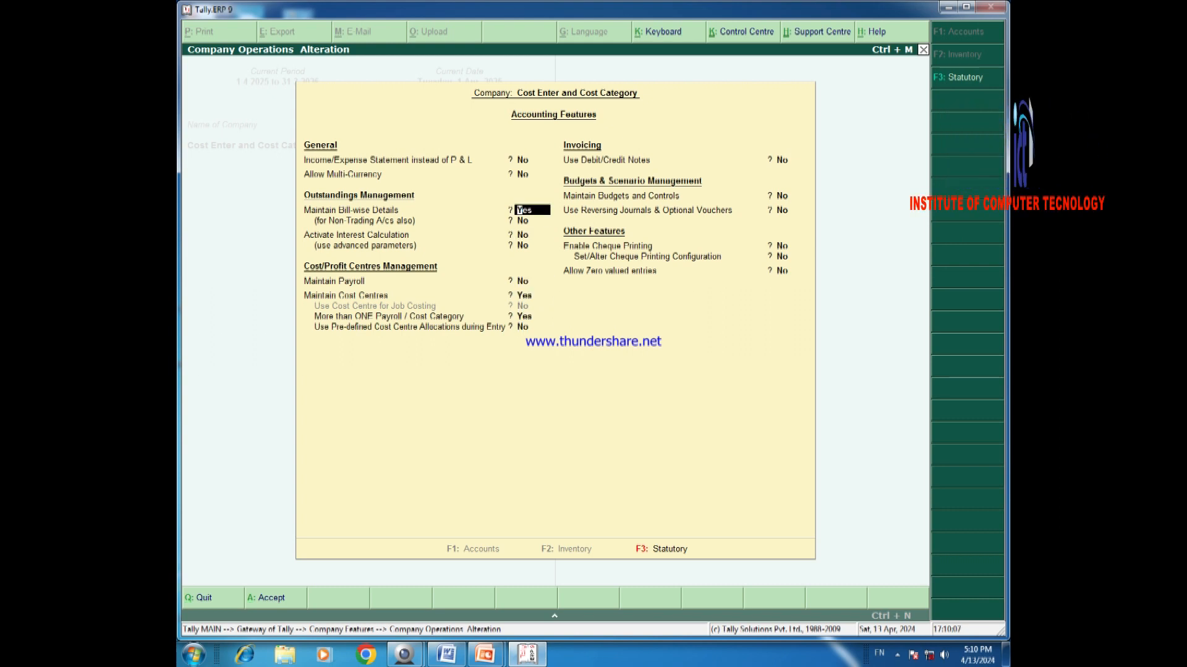
key("Down")
key("Down")
key("ctrl+a")
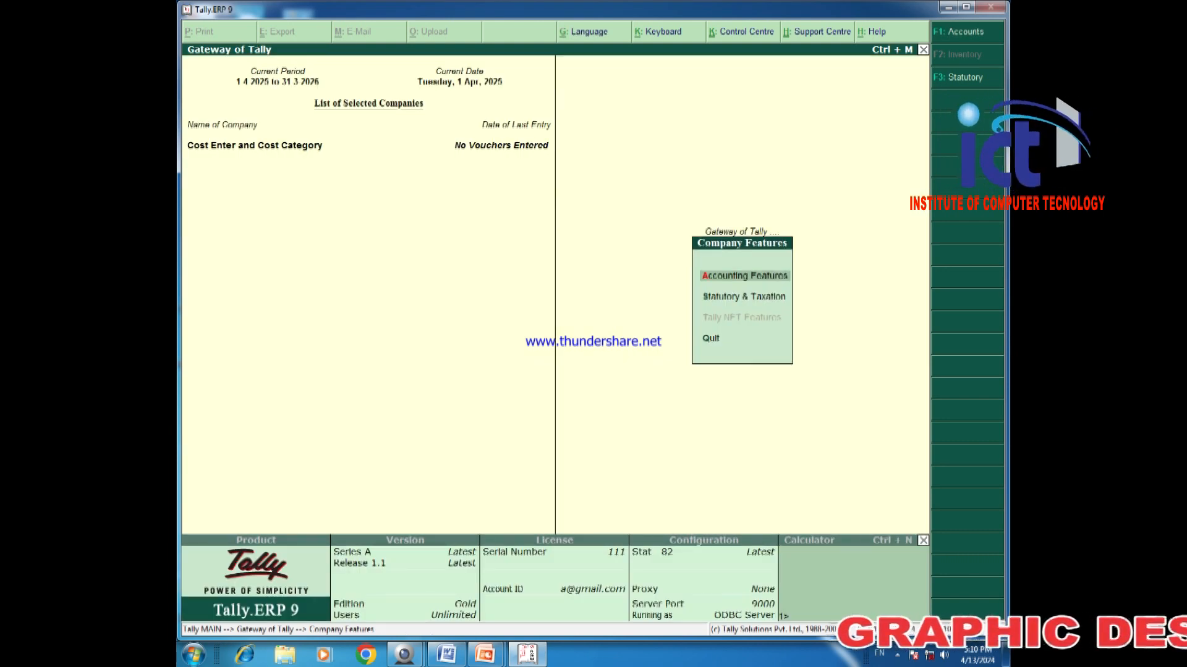
Go from Gateway to Accounts Info > Cost Categories and start creating a single cost category.
key("Escape")
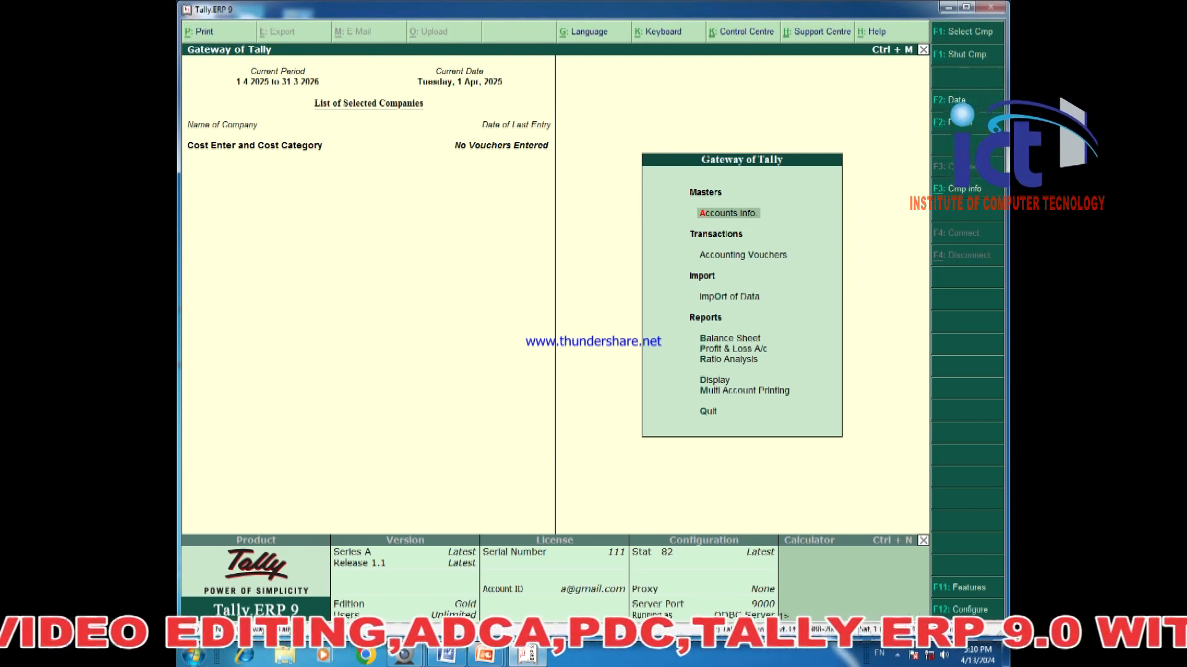
key("Return")
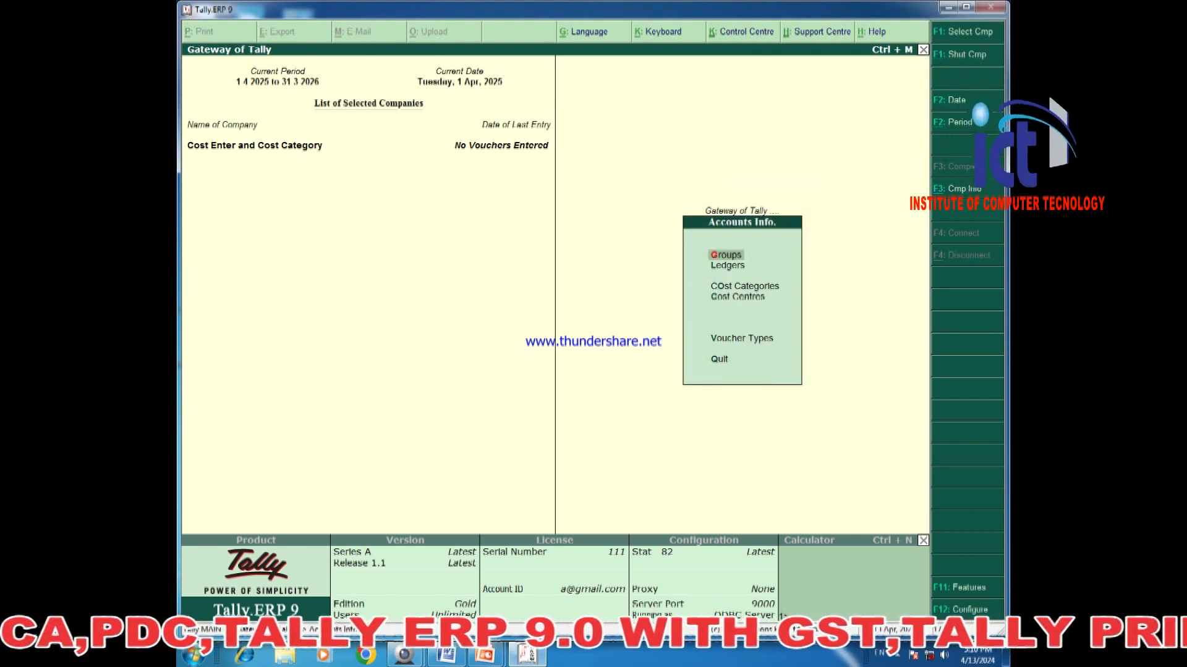
key("Down")
key("Down")
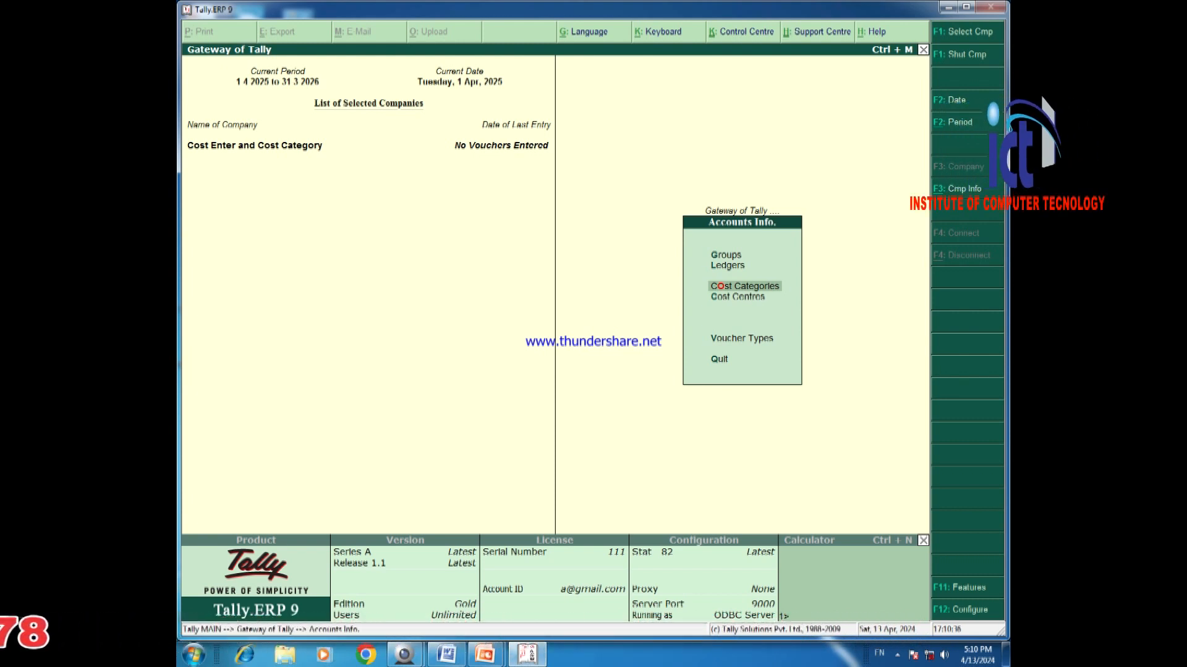
key("Return")
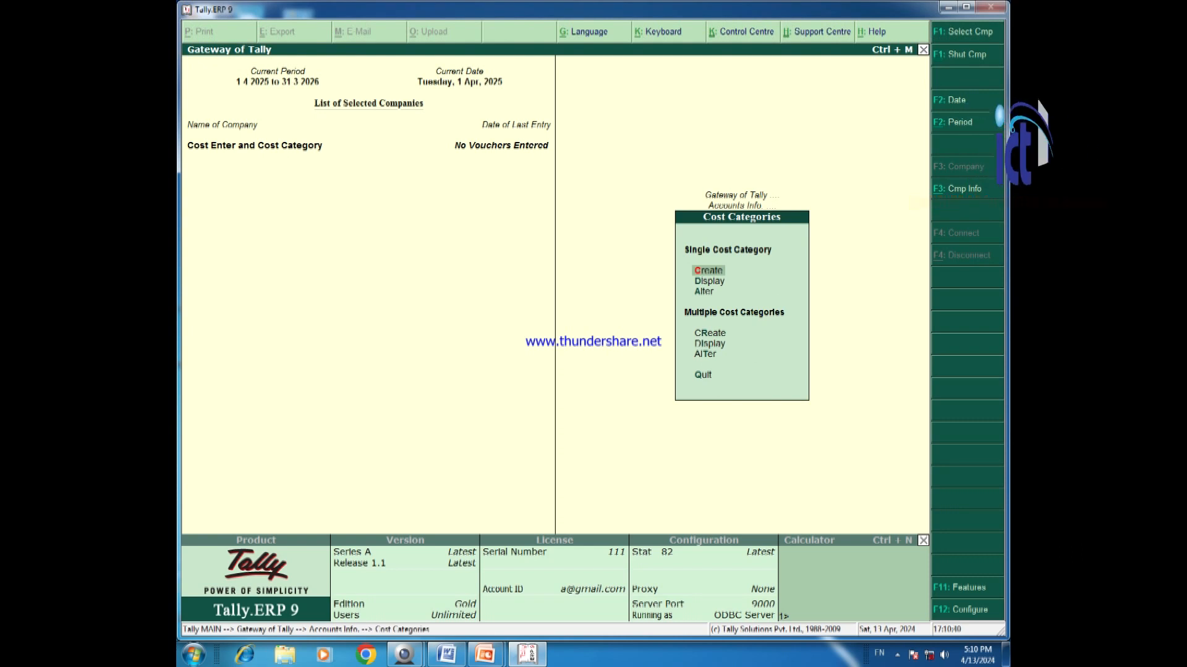
key("Return")
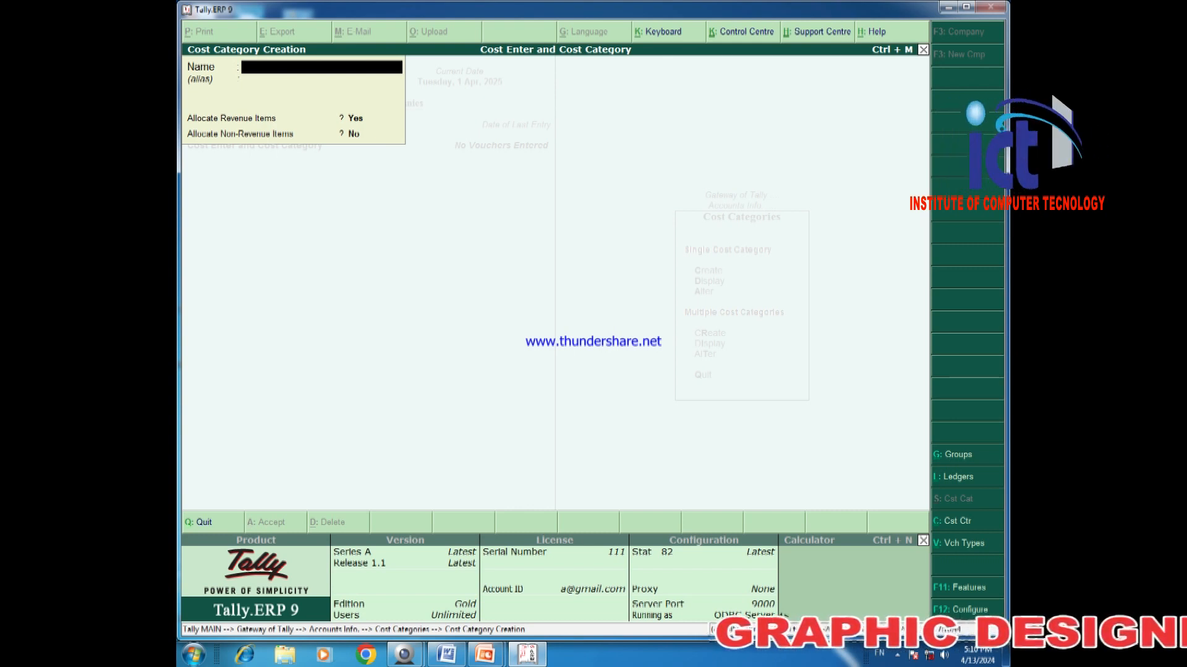
Create the Employee cost category.
type("Employee")
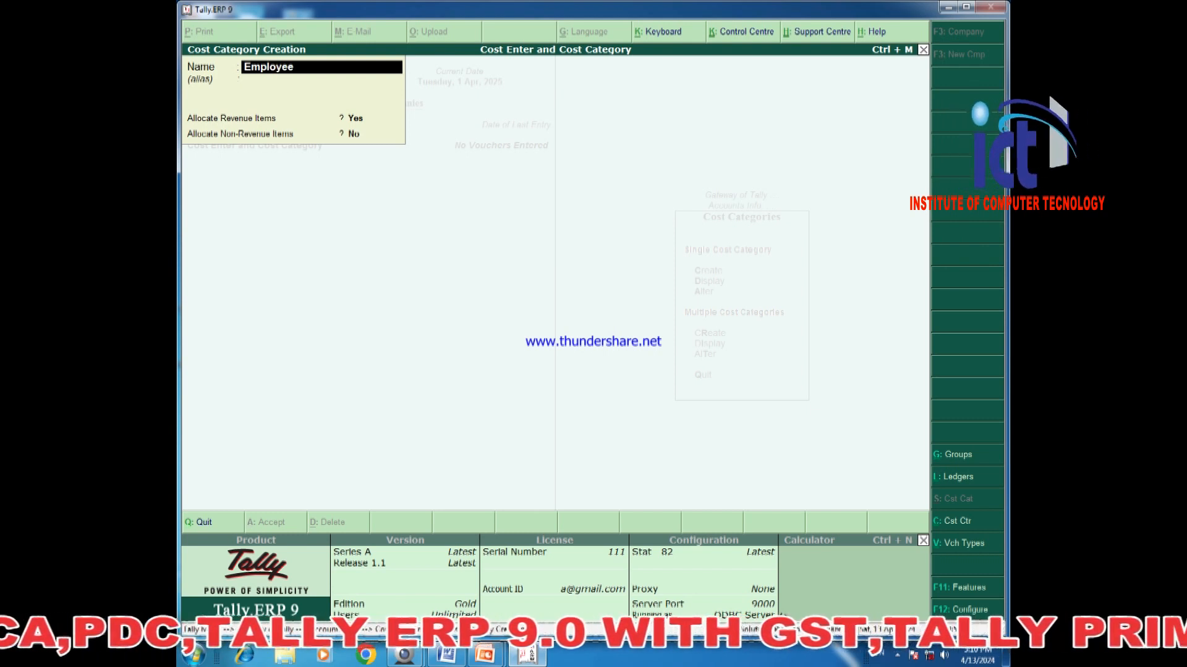
key("Return")
key("Return")
key("Return")
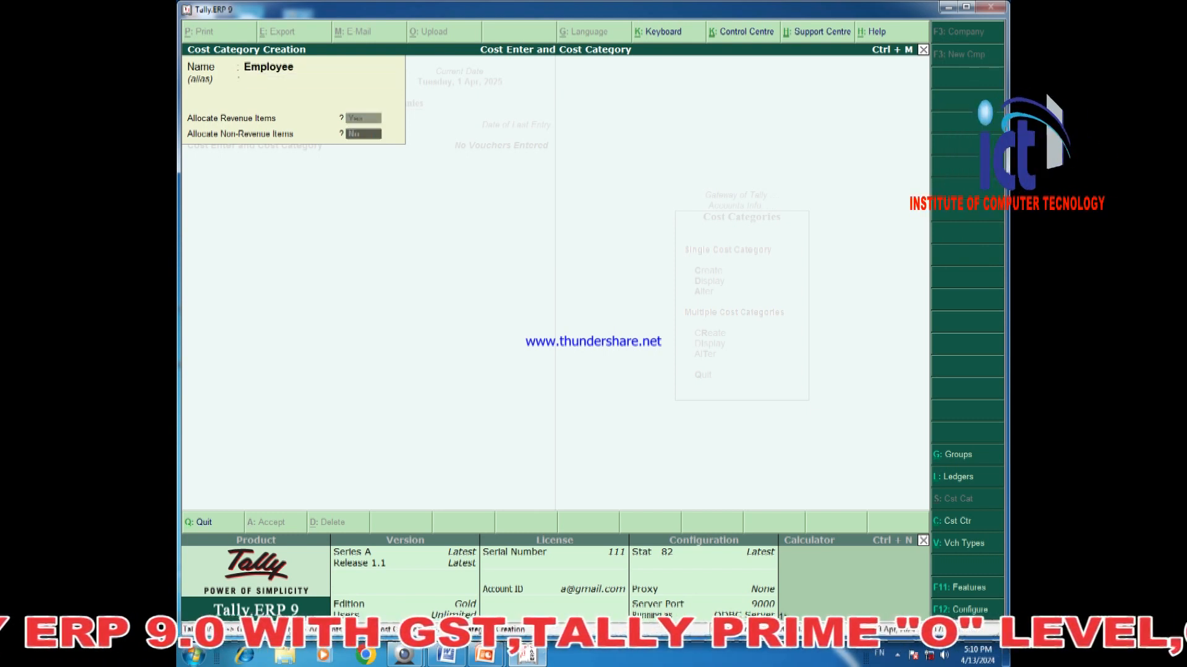
key("Return")
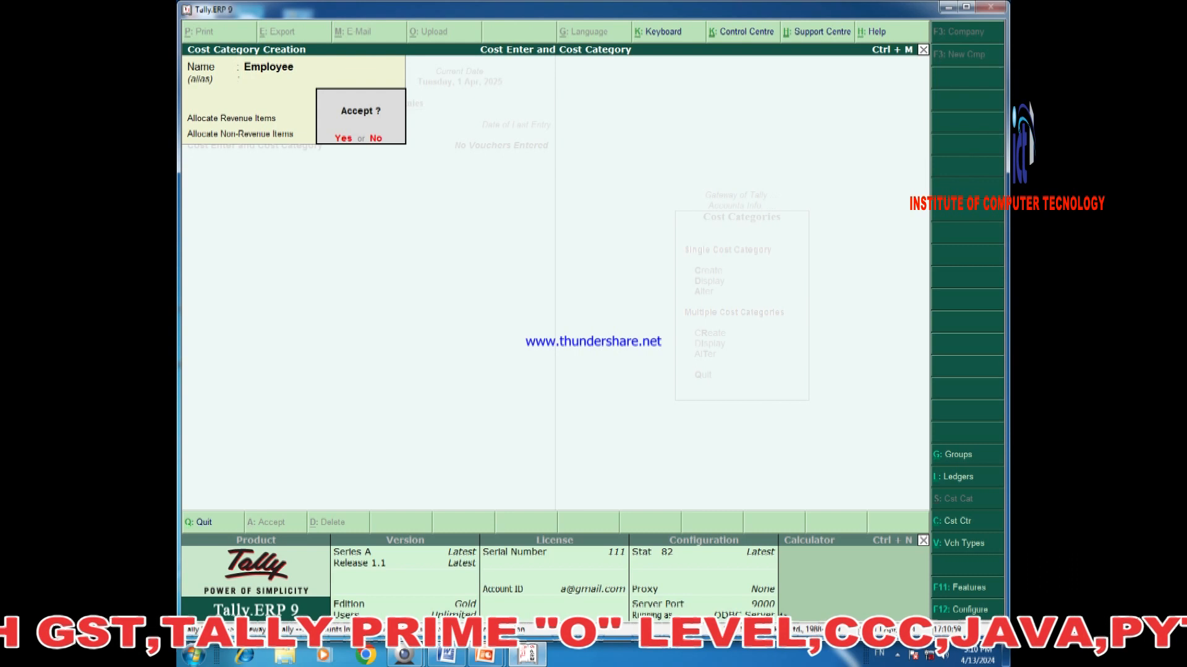
key("Return")
Create the Sales Man cost category and exit category creation.
type("Sales ,a")
key("BackSpace")
key("BackSpace")
type("Man")
key("Return")
key("Return")
key("Return")
key("Return")
key("Return")
key("Escape")
key("Return")
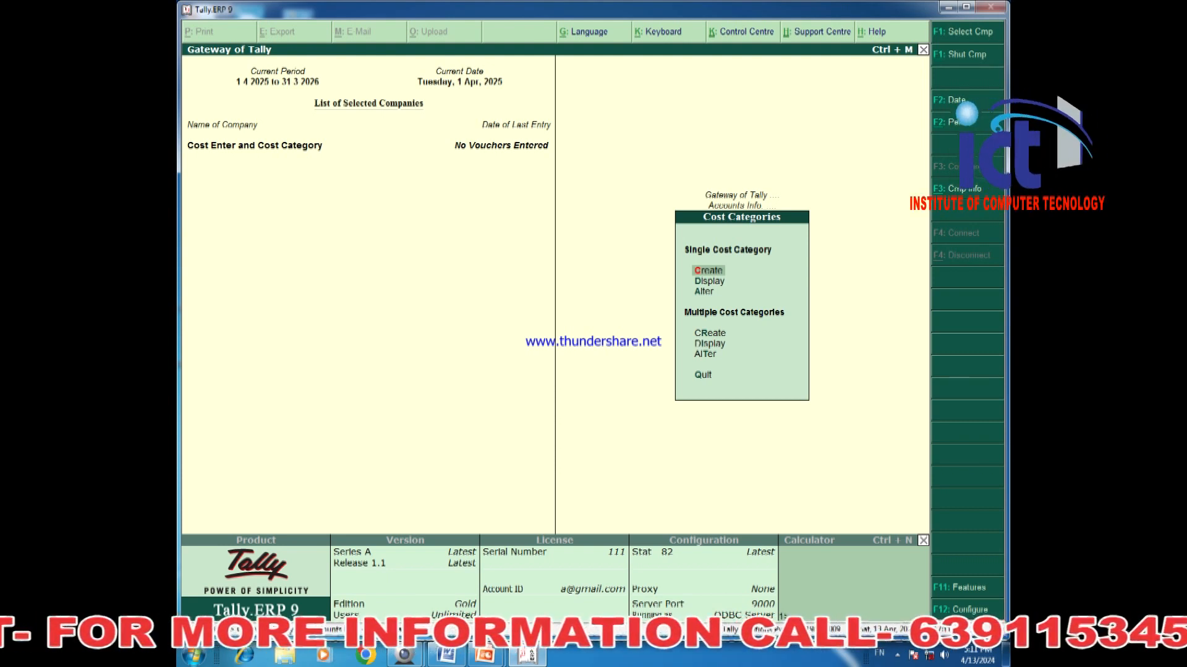
Return to Gateway without quitting Tally and open Accounts Info > Cost Centres multiple Create.
key("Escape")
key("Escape")
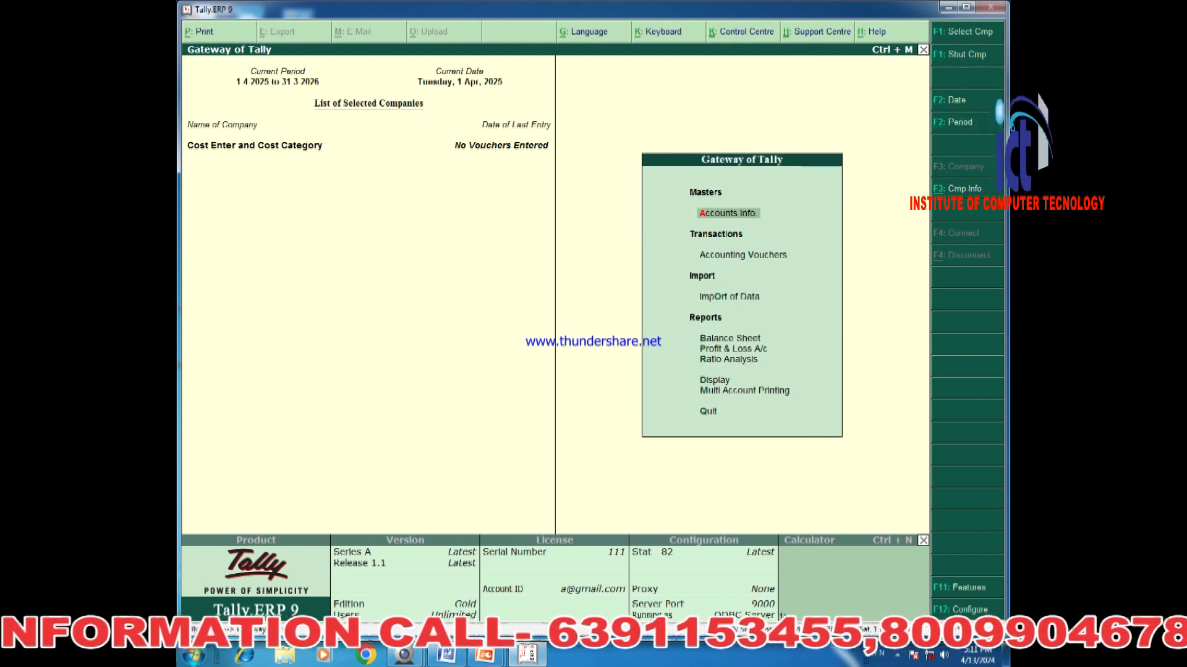
key("Escape")
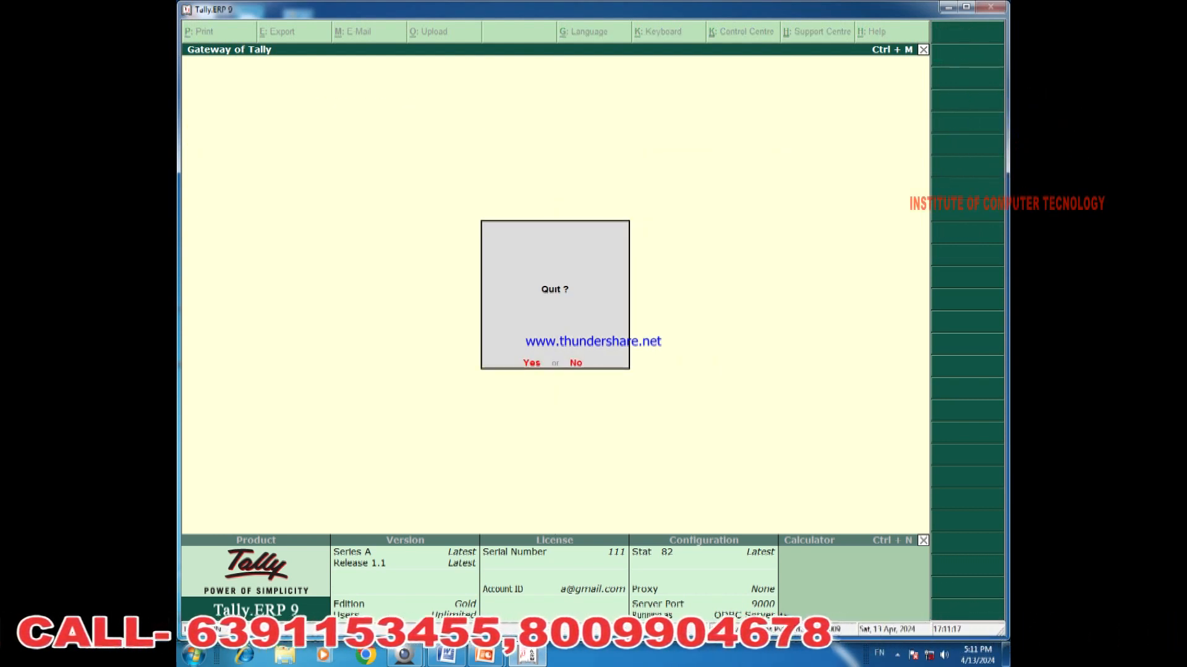
key("Escape")
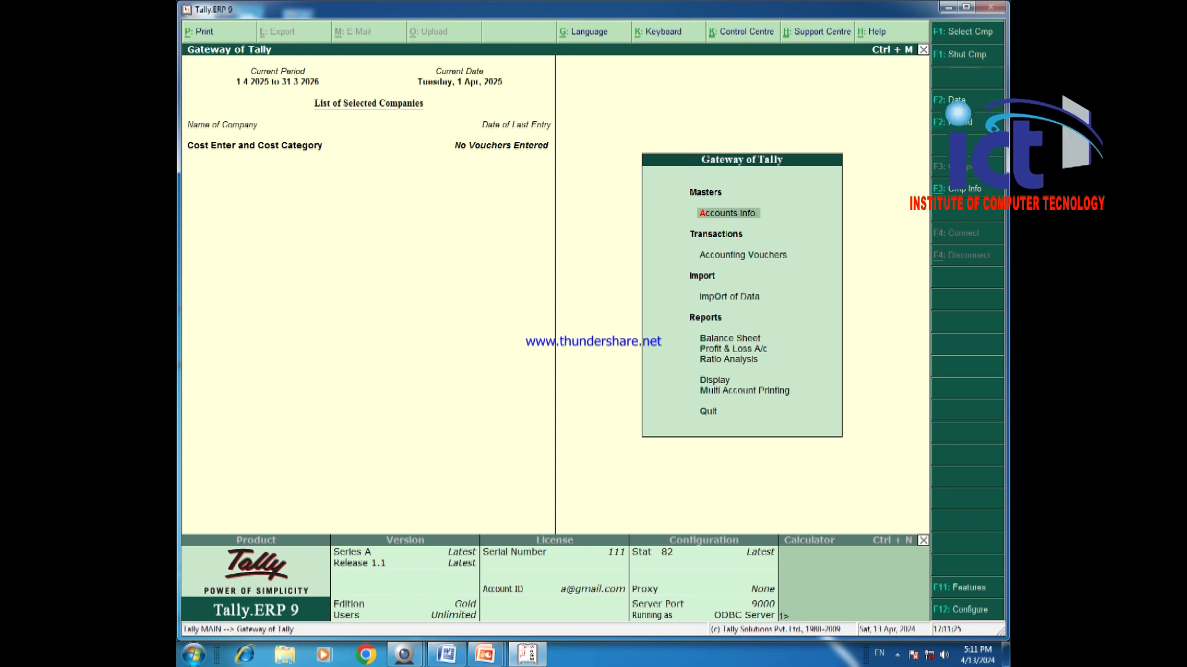
key("Return")
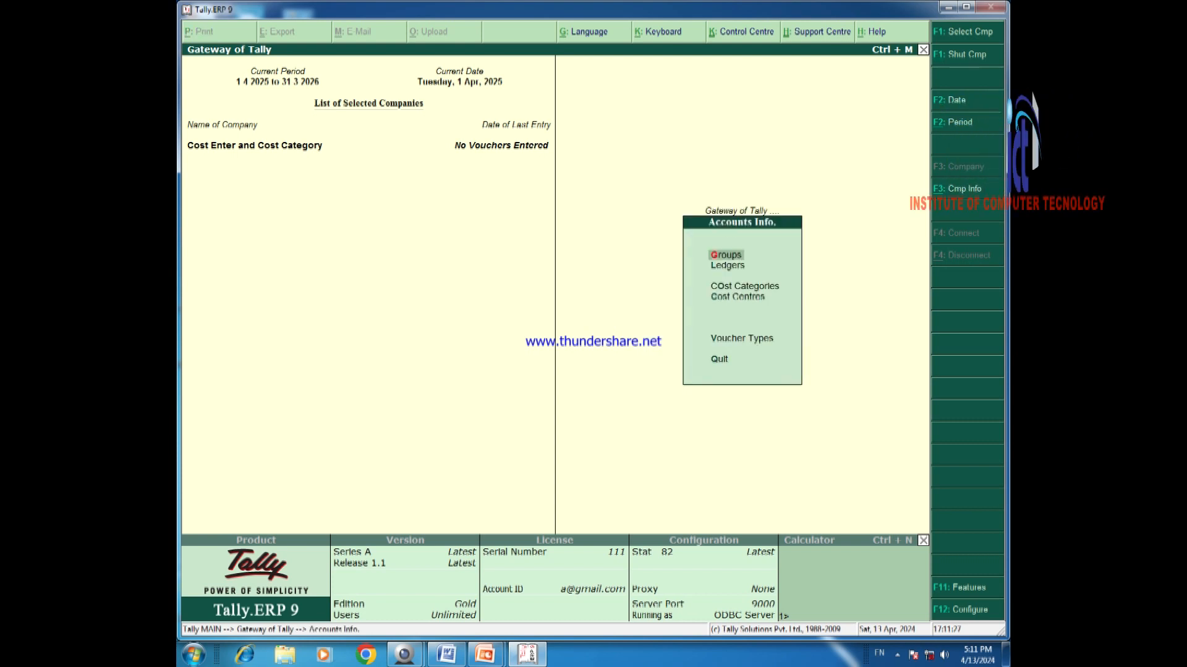
key("Down")
key("Down")
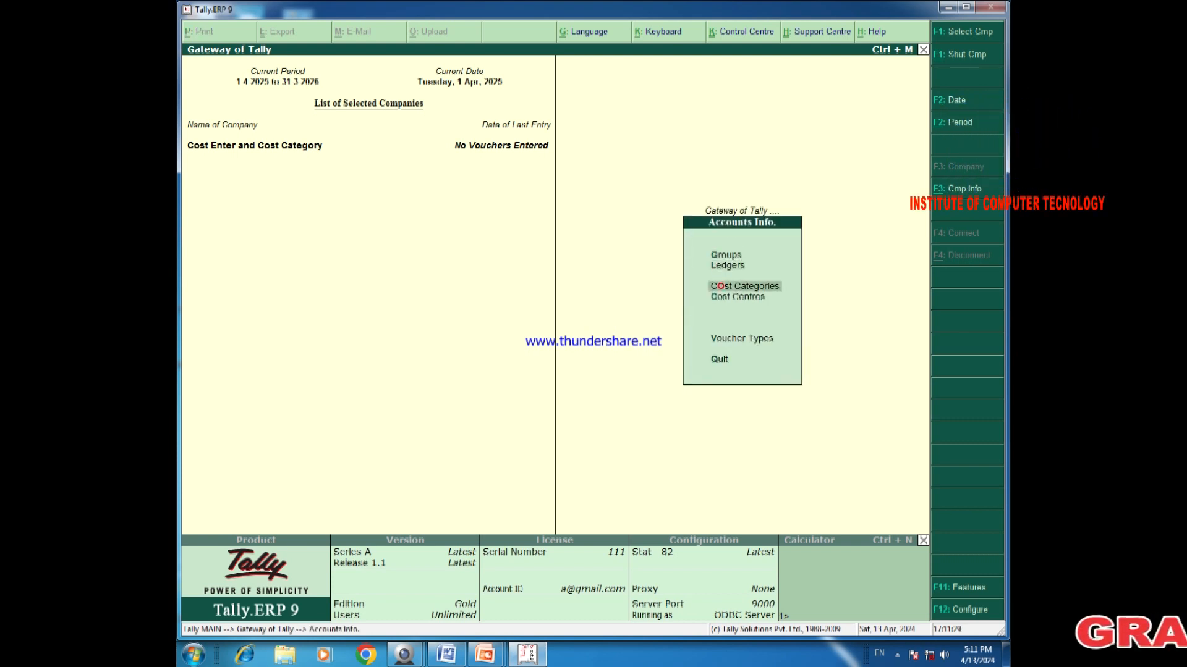
key("Down")
key("Return")
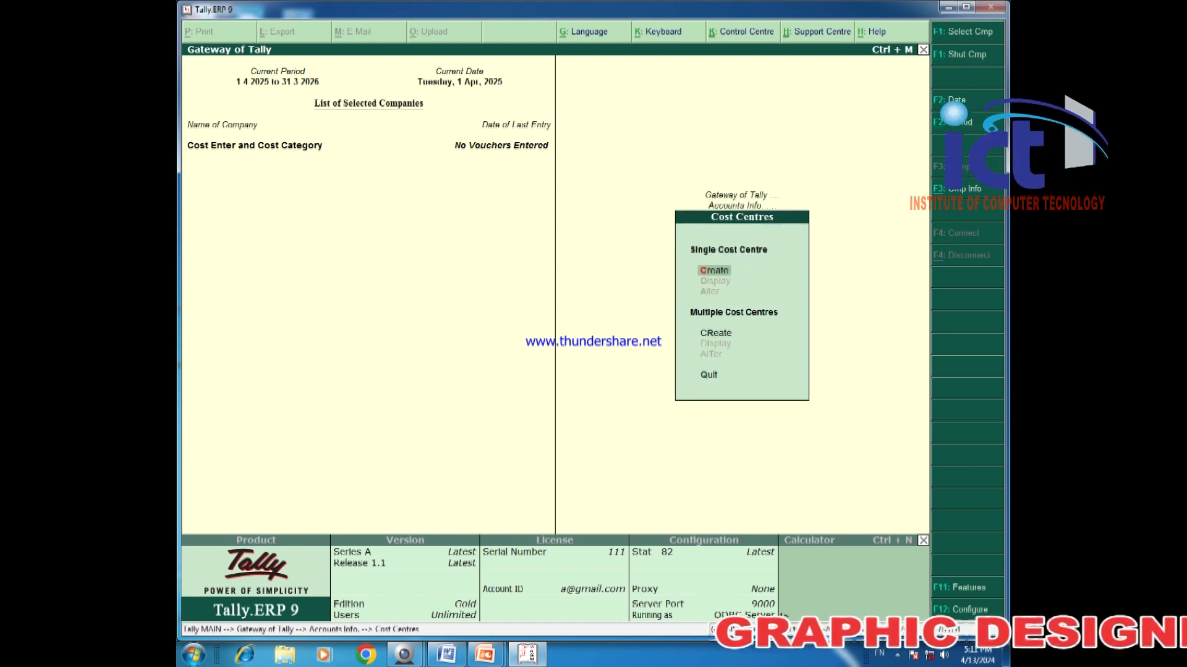
key("Down")
key("Down")
key("Up")
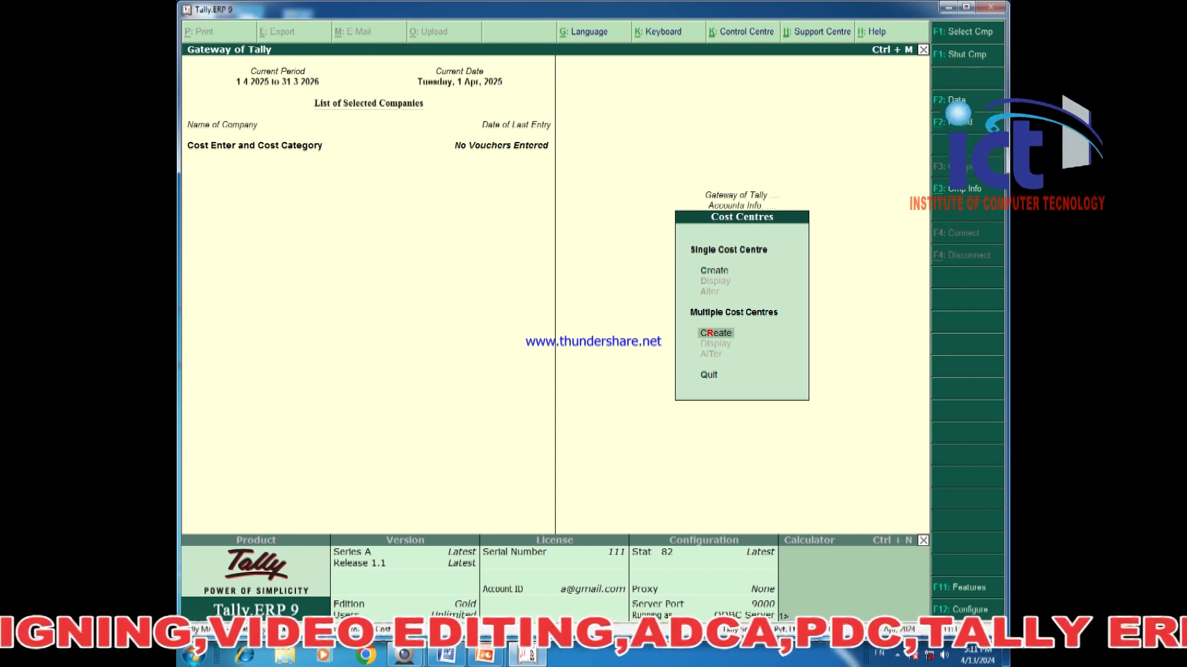
key("Return")
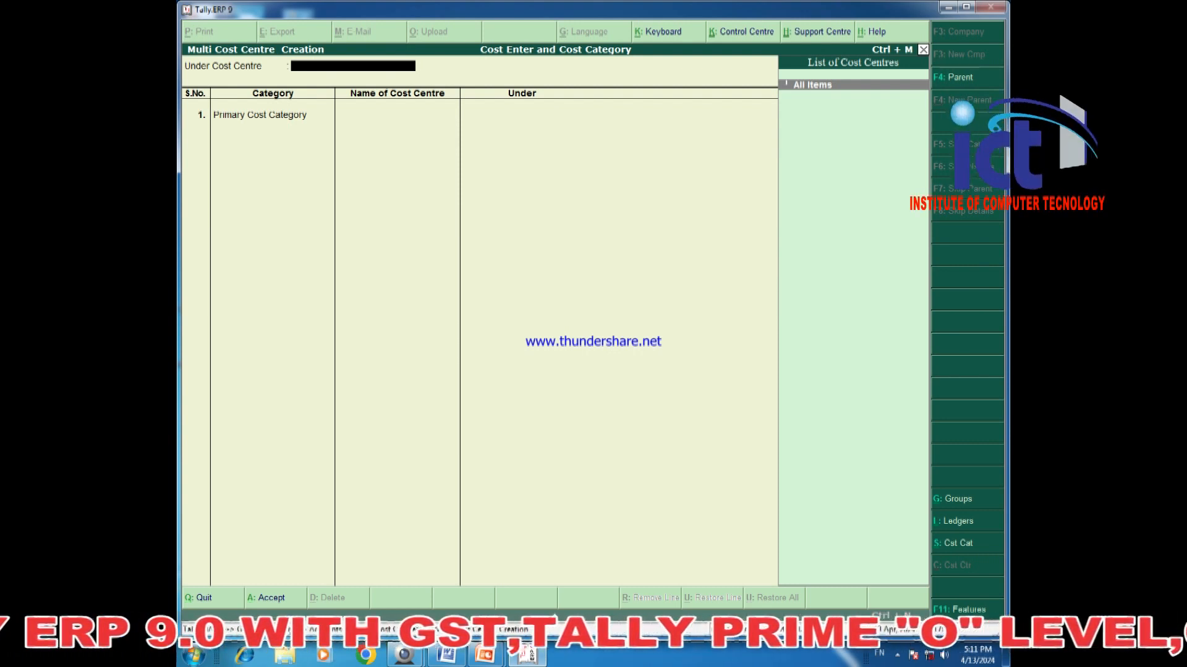
Enter four cost centres under the Employee category, each under Primary.
key("Return")
type("e")
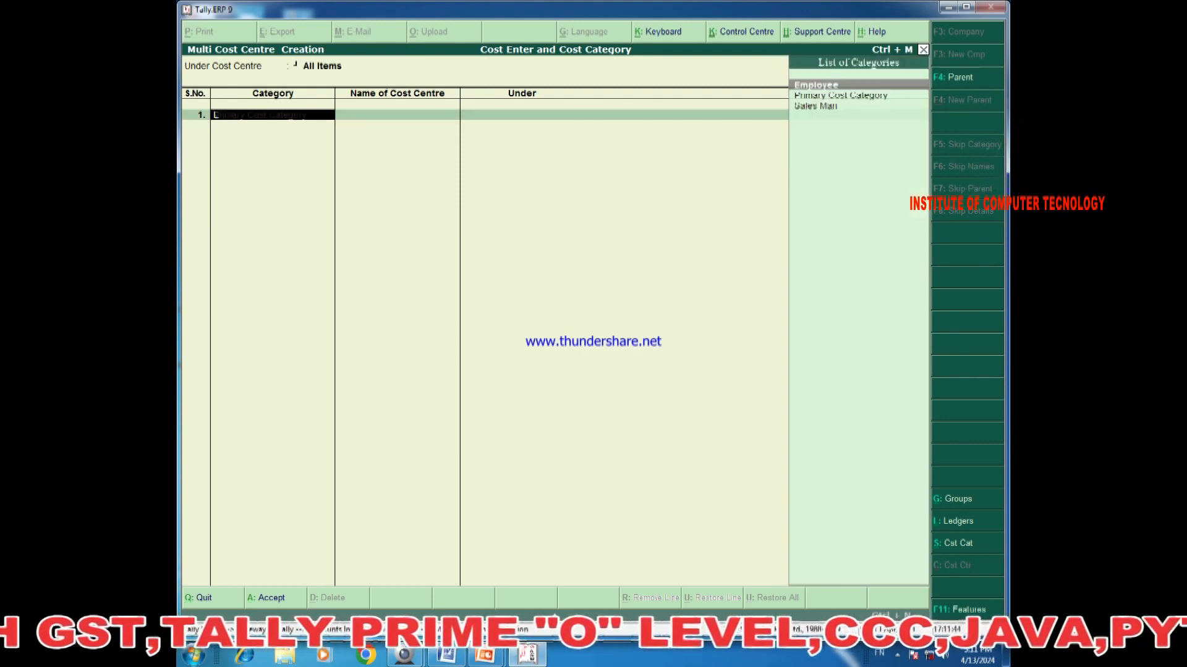
key("Return")
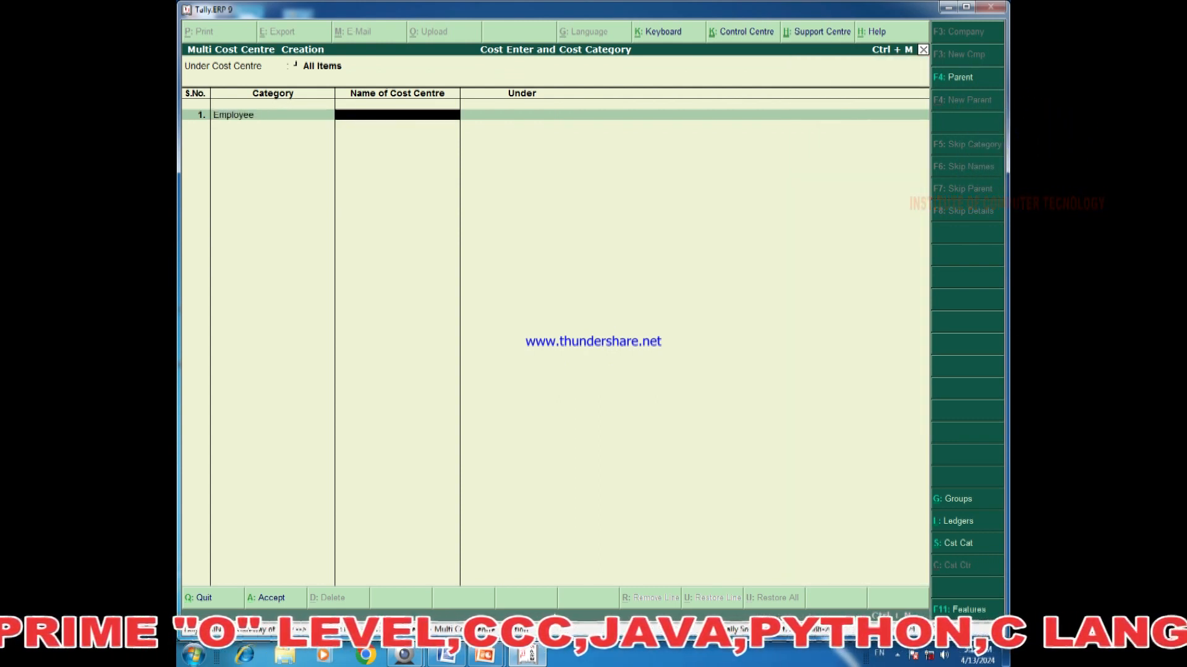
type("Rohit")
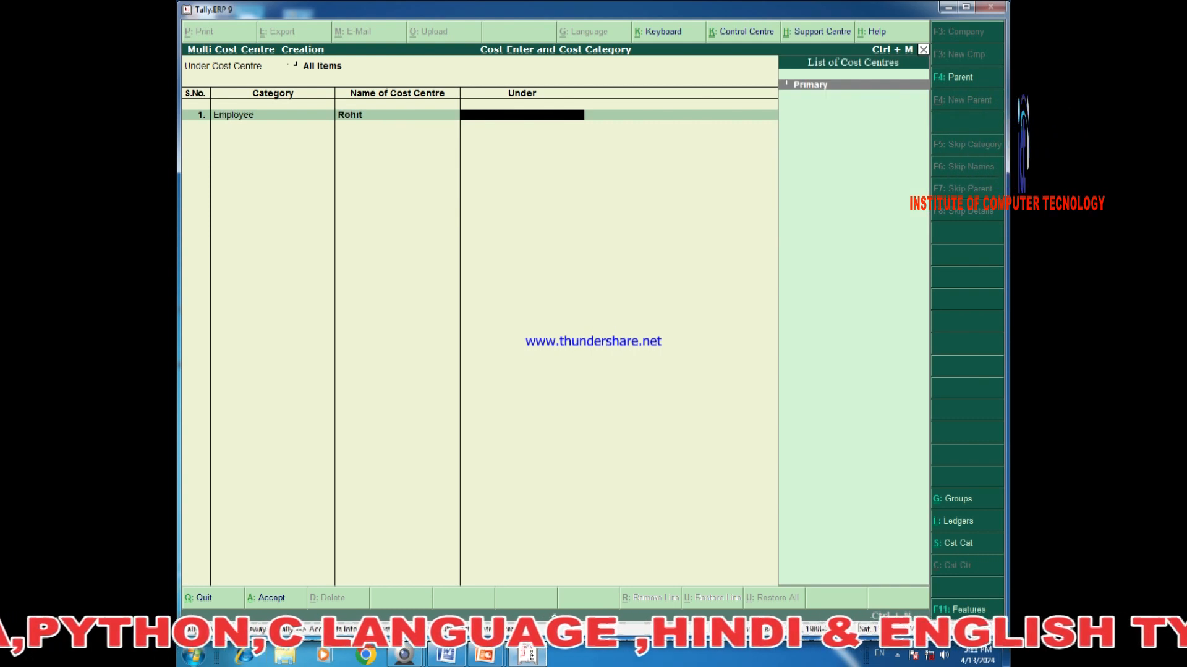
key("Return")
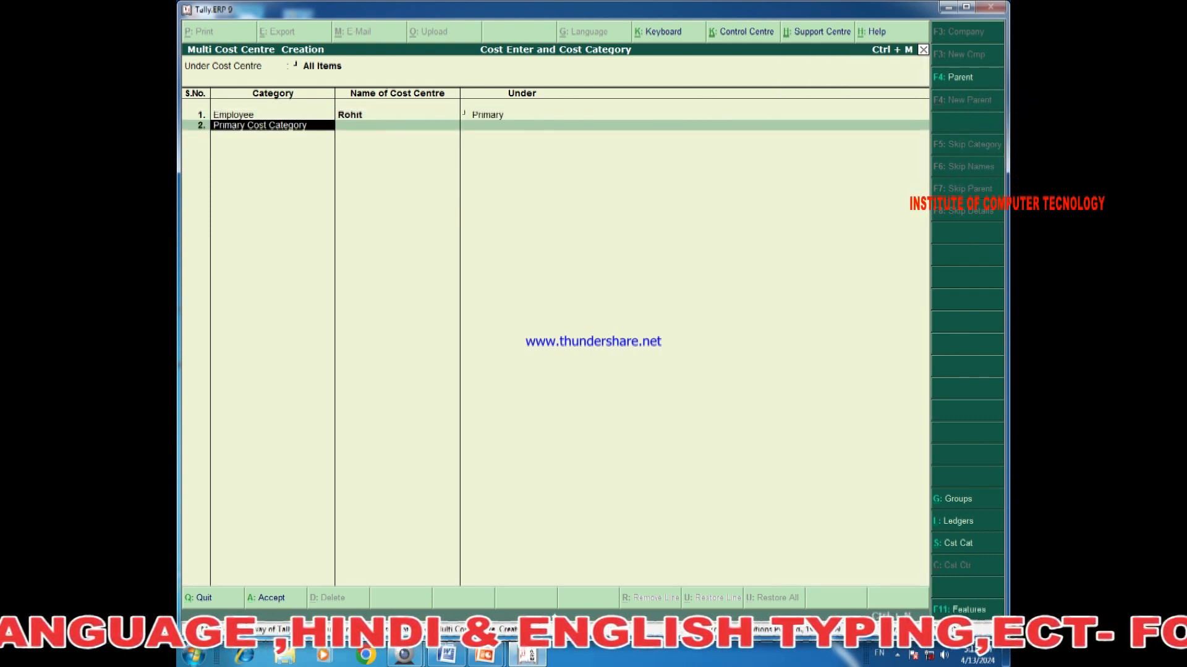
type("E")
key("Return")
type("Jay")
key("Return")
key("Return")
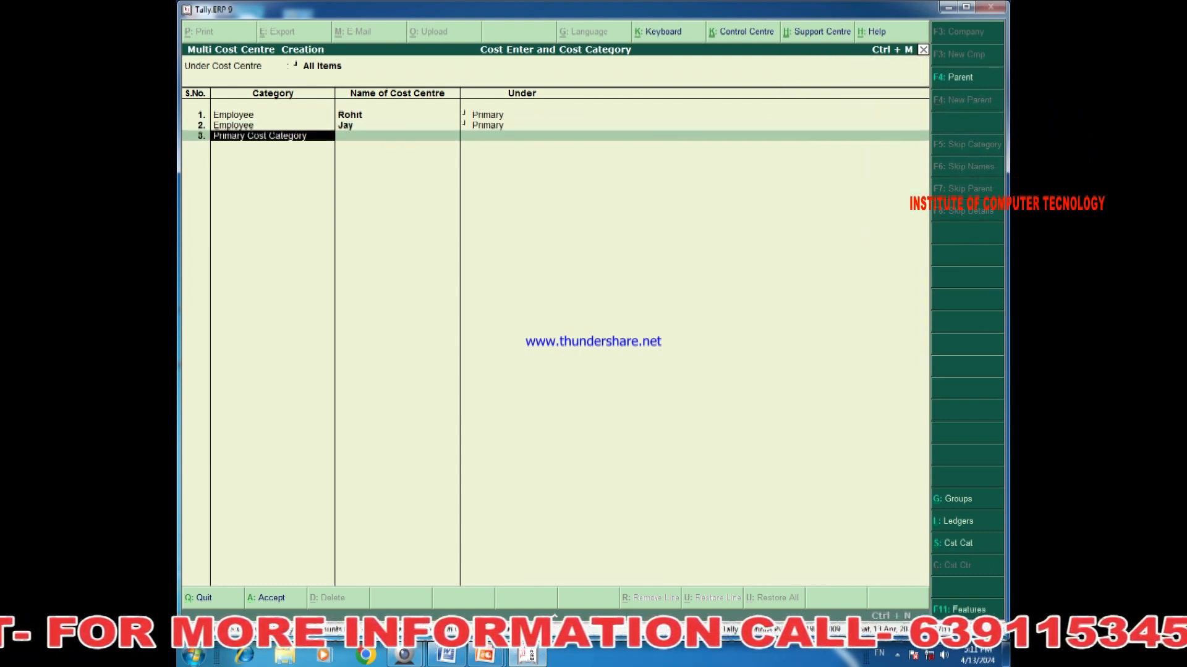
type("E")
key("Return")
type("Rahul")
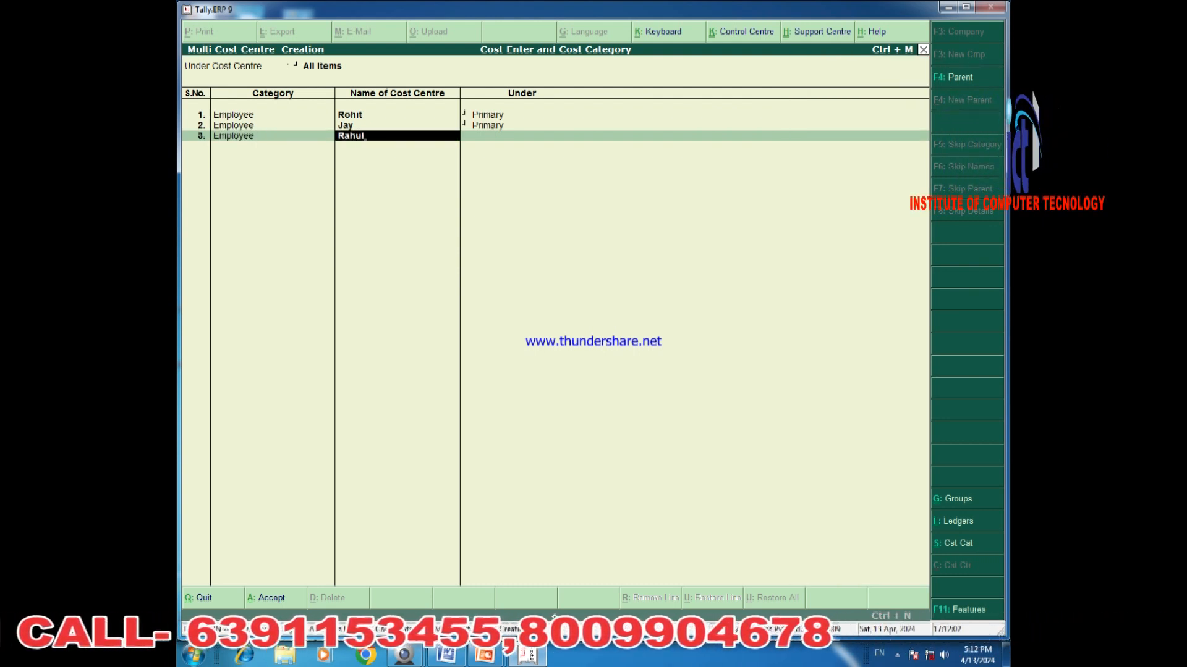
key("Return")
key("Return")
type("E")
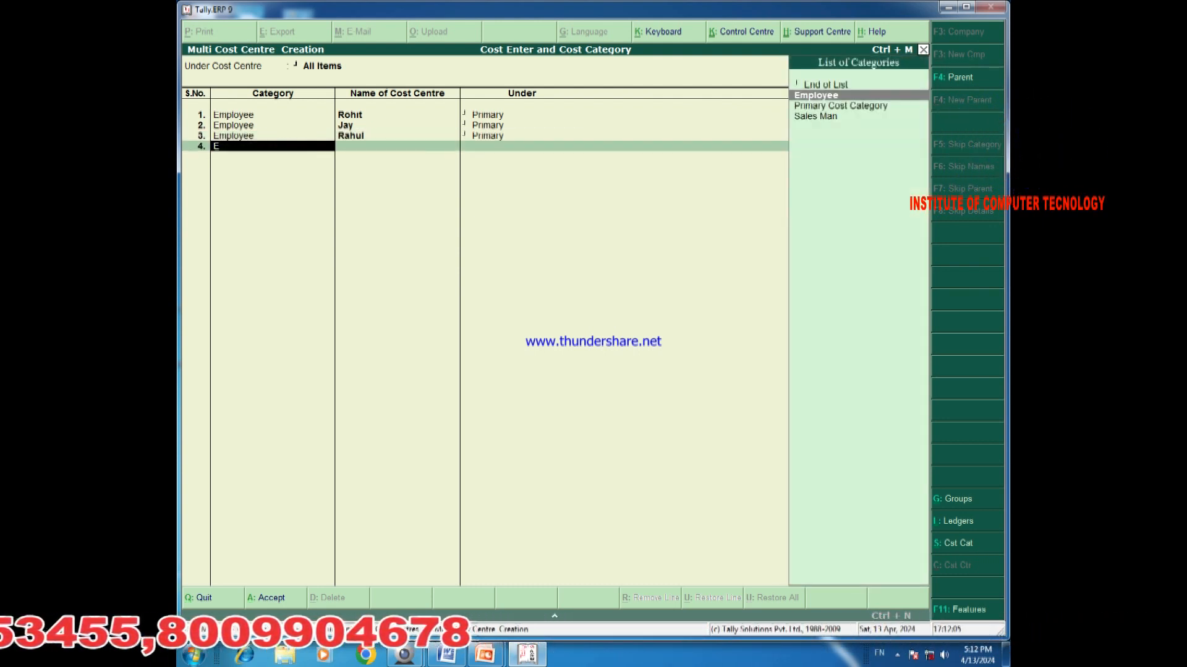
key("Return")
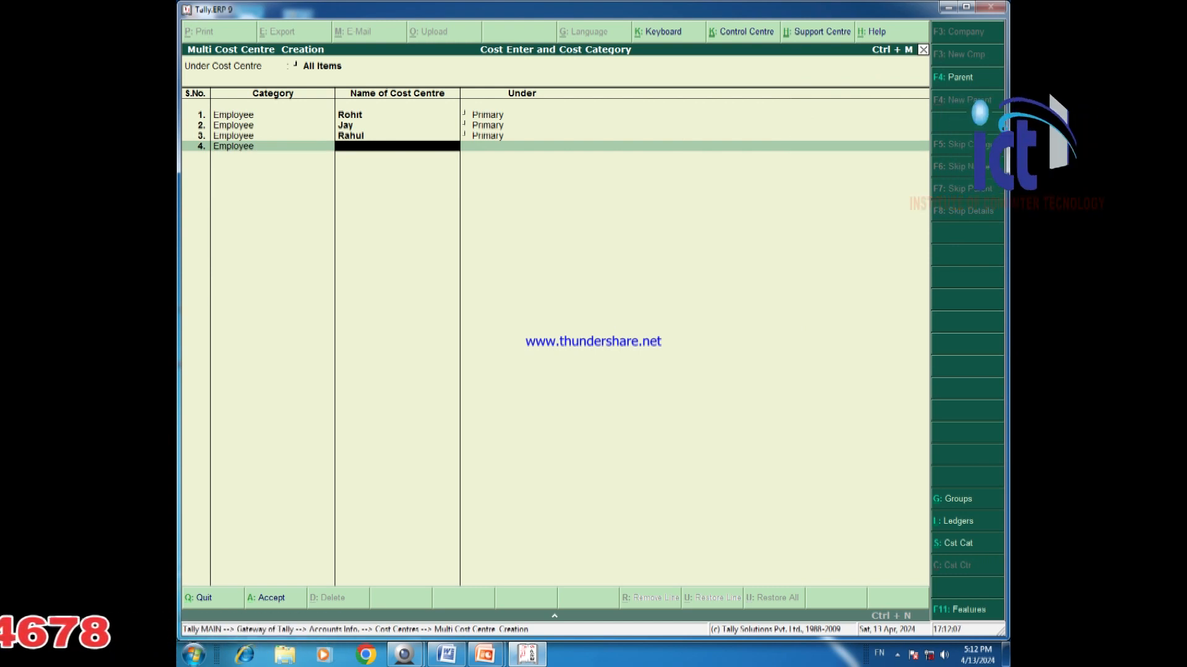
type("Navya")
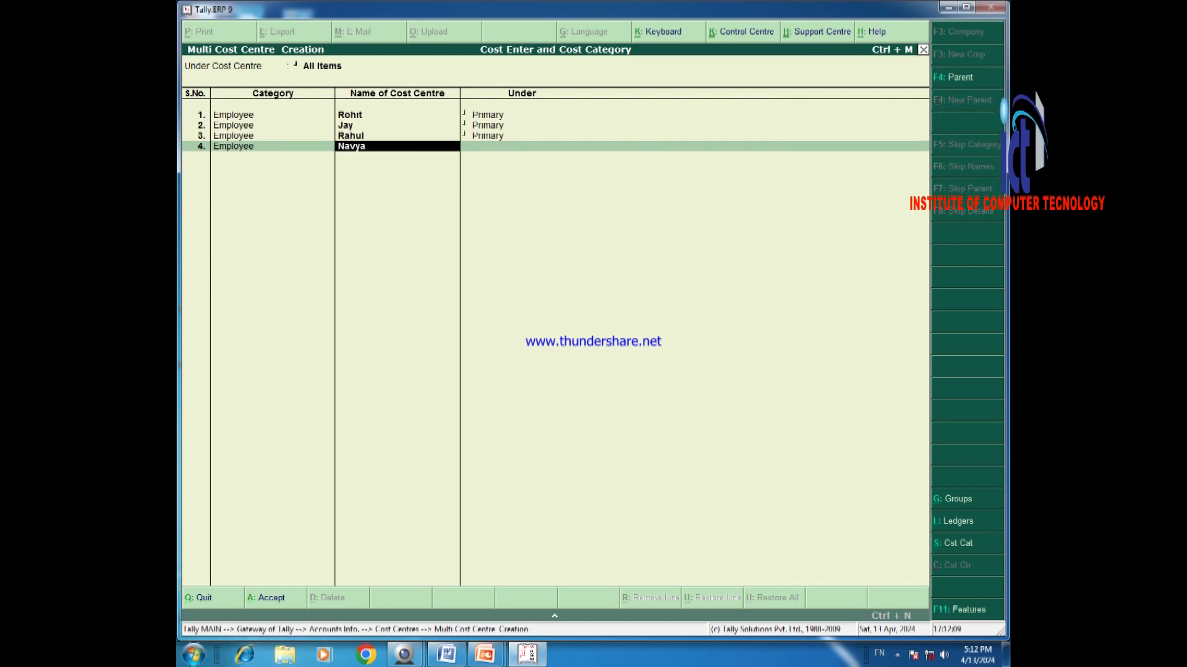
key("Return")
Enter four cost centres under the Sales Man category and save the list.
key("Return")
type("S")
key("Return")
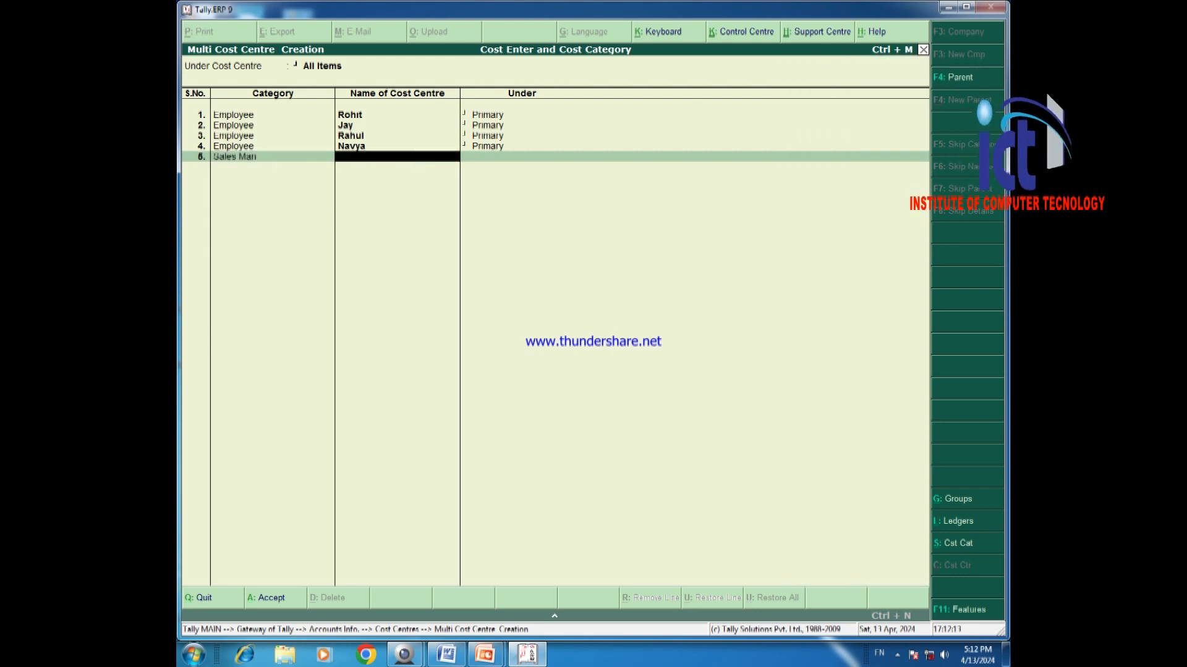
type("Ganesh")
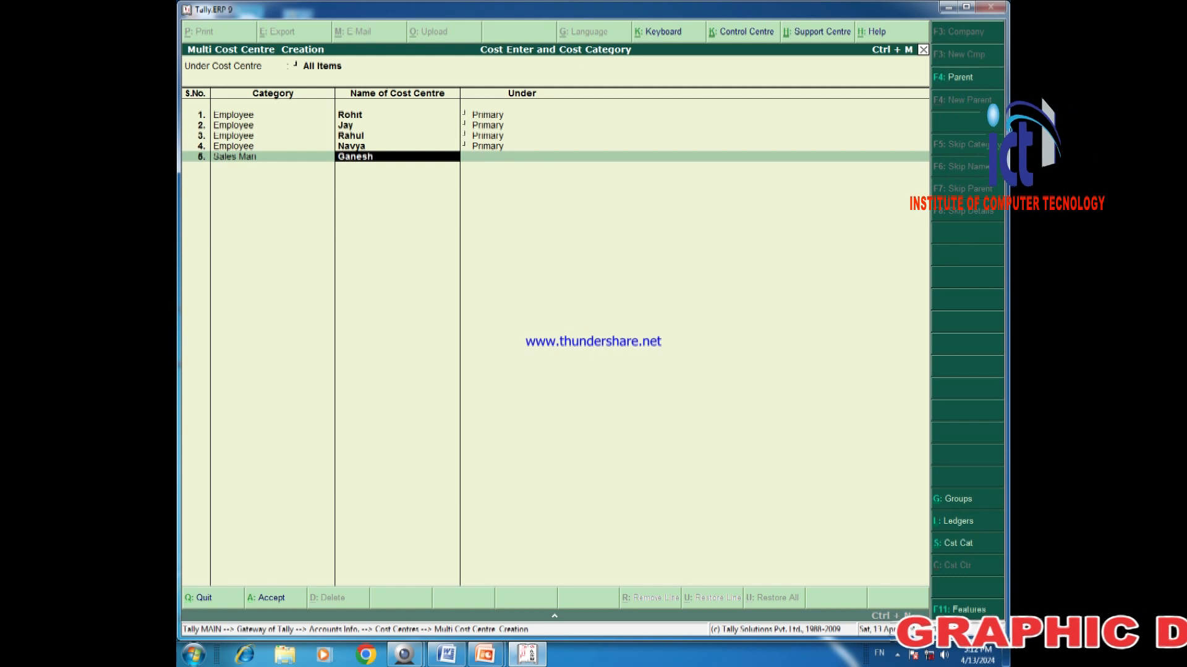
key("Return")
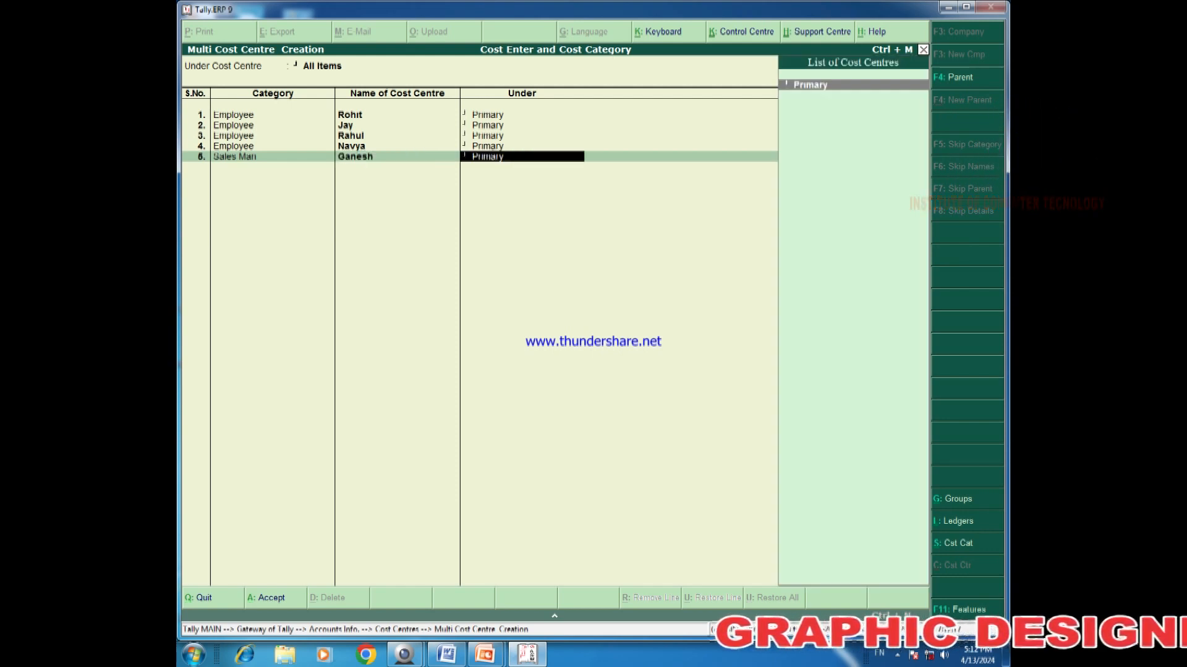
key("Return")
type("Sales Man")
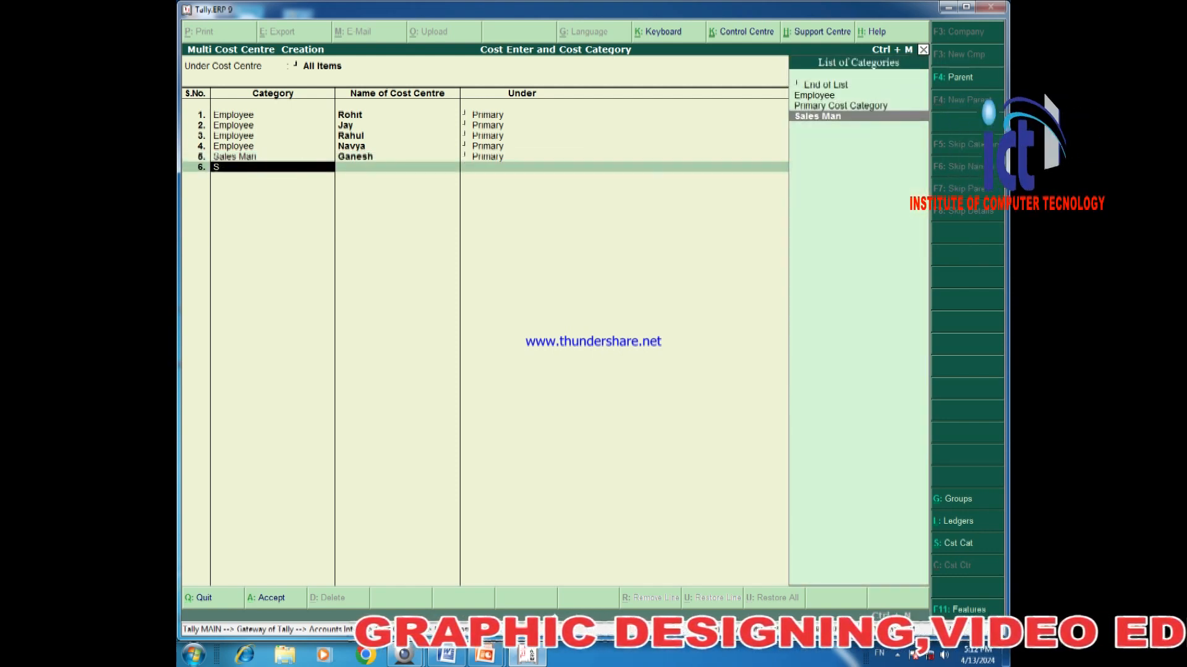
key("Return")
type("Kuldeep")
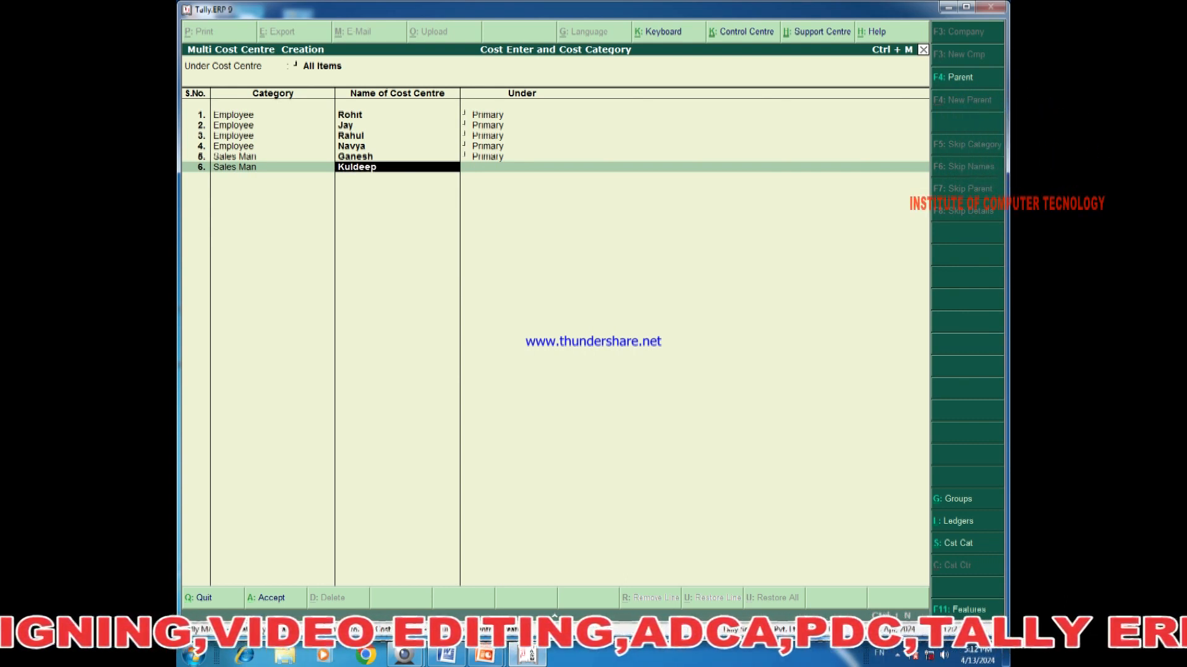
key("Return")
key("Return")
type("S")
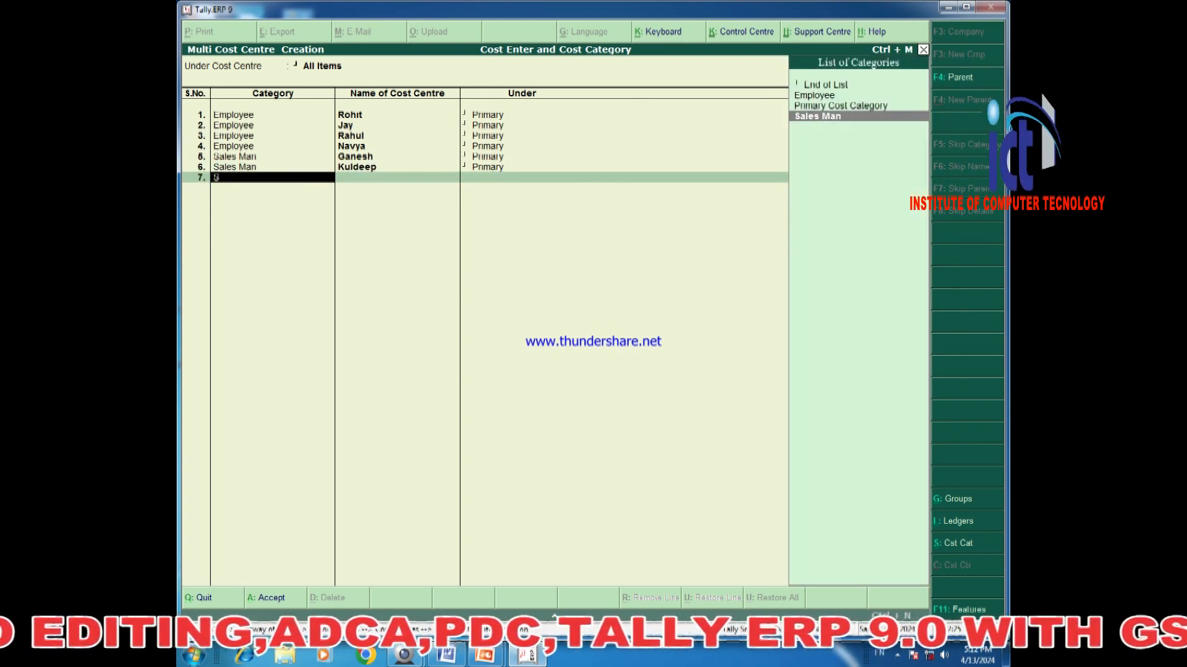
key("Return")
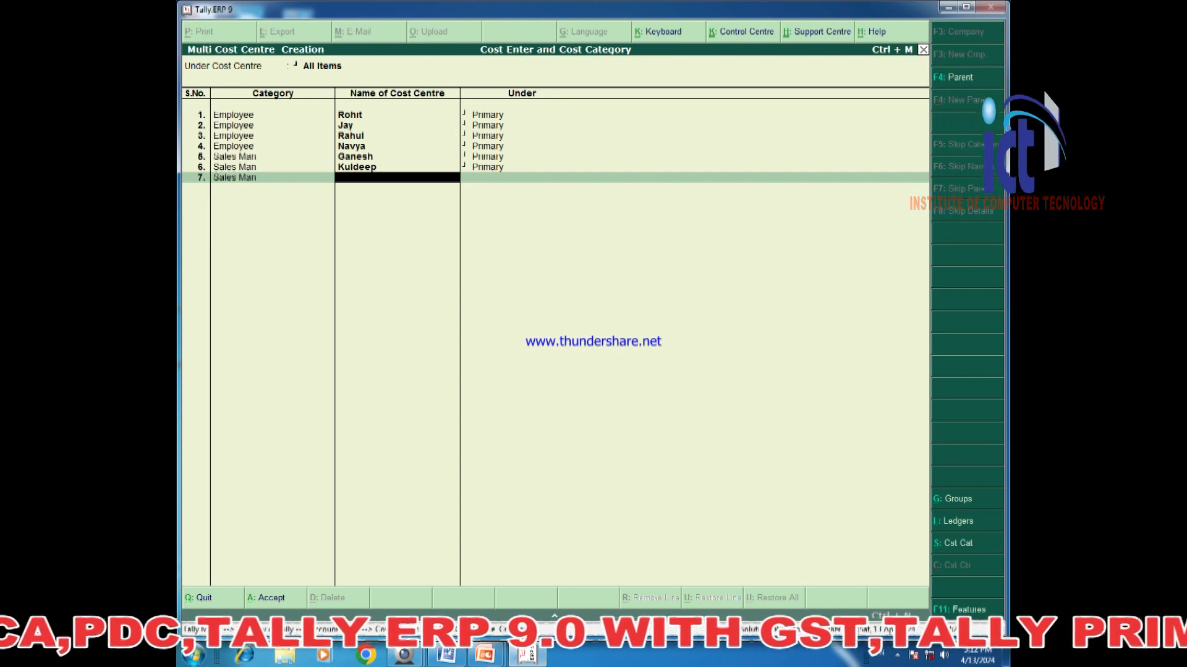
type("Sum")
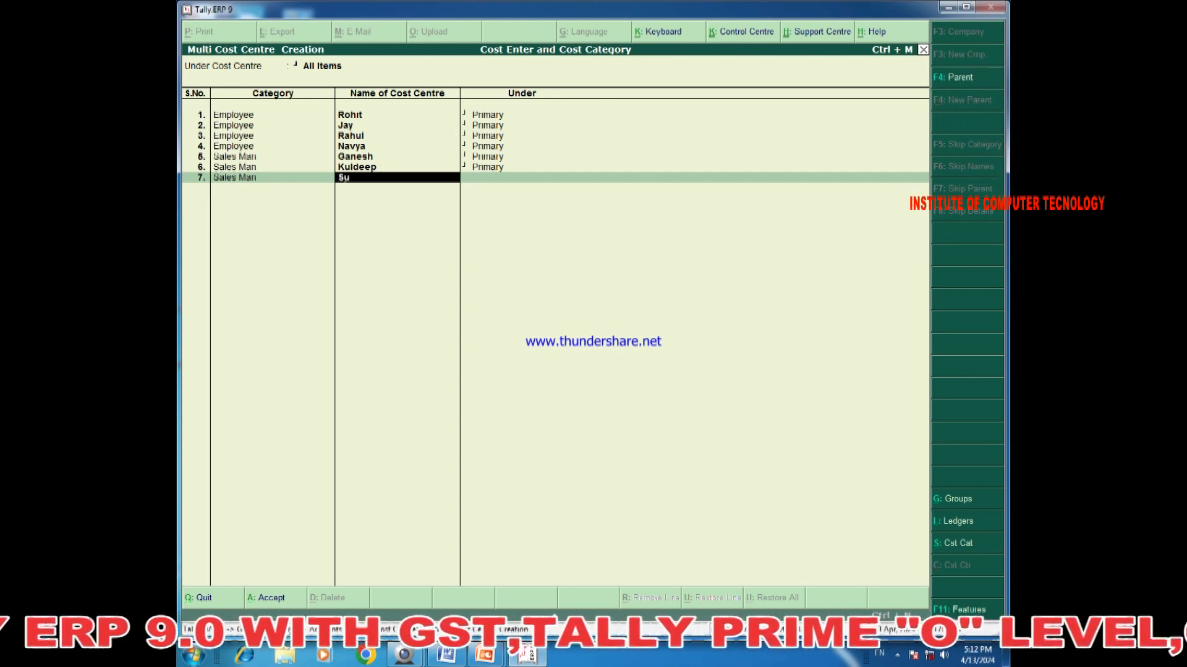
key("Return")
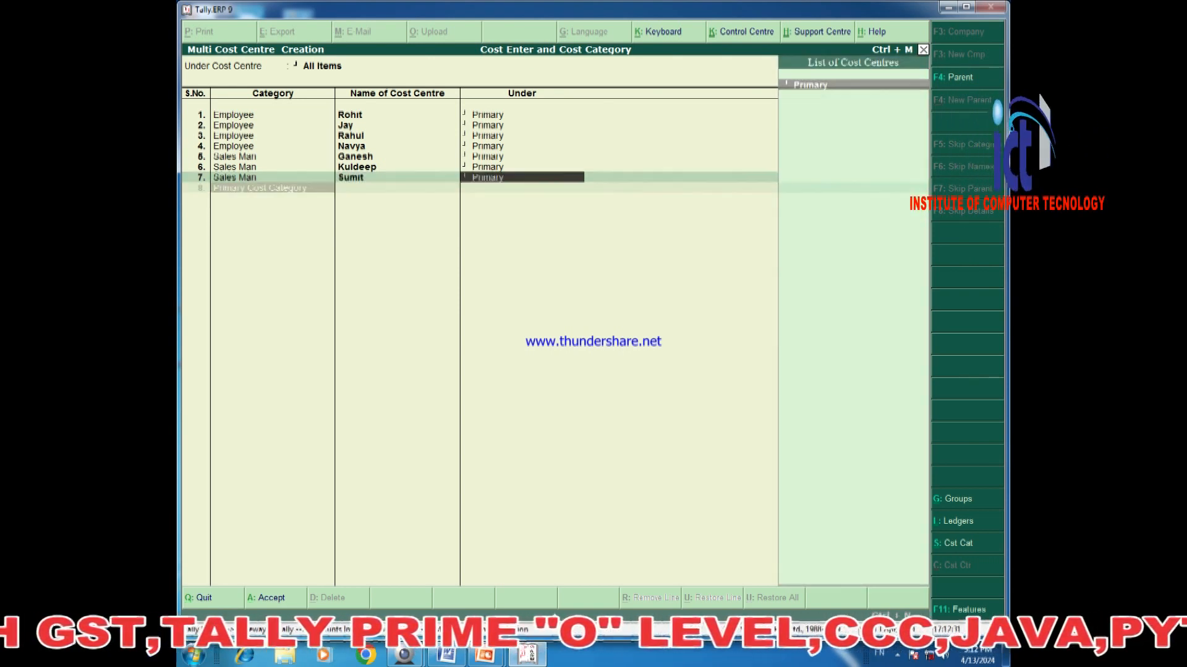
key("Return")
type("S")
key("Return")
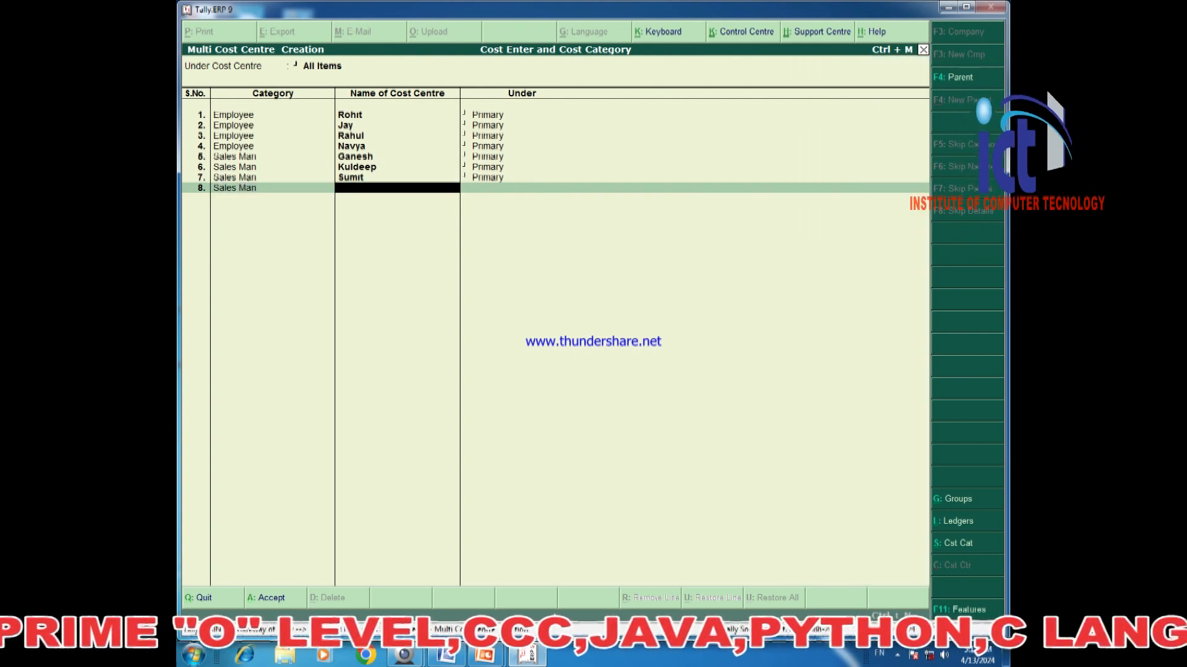
type("Gopal")
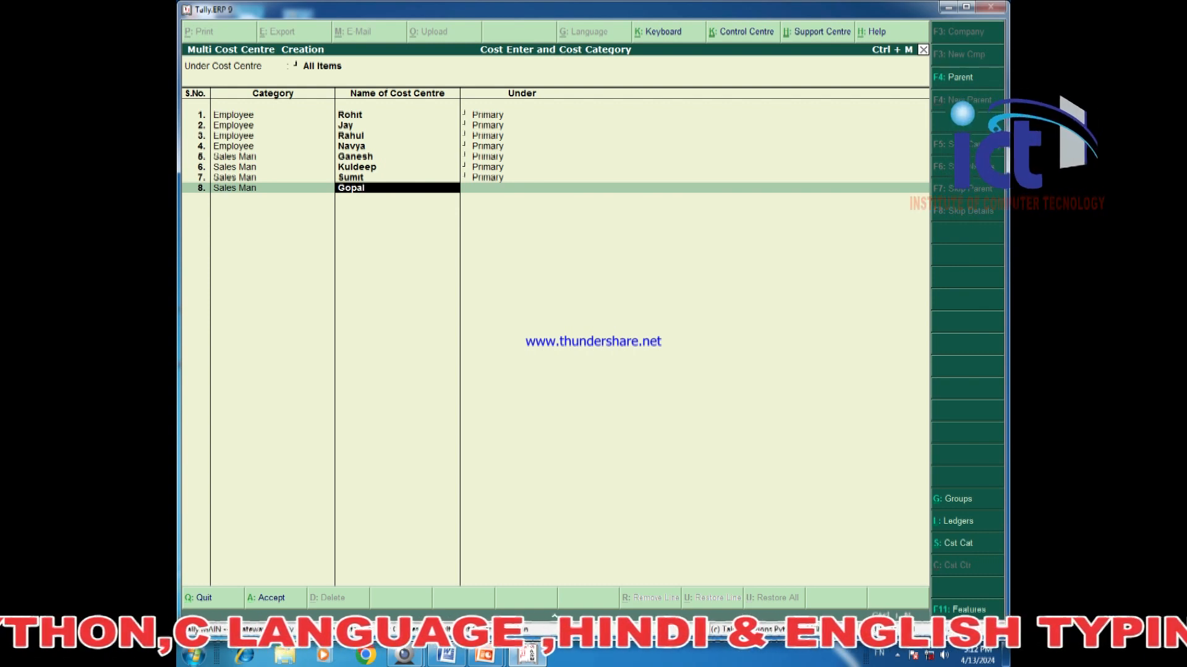
key("Return")
key("Return")
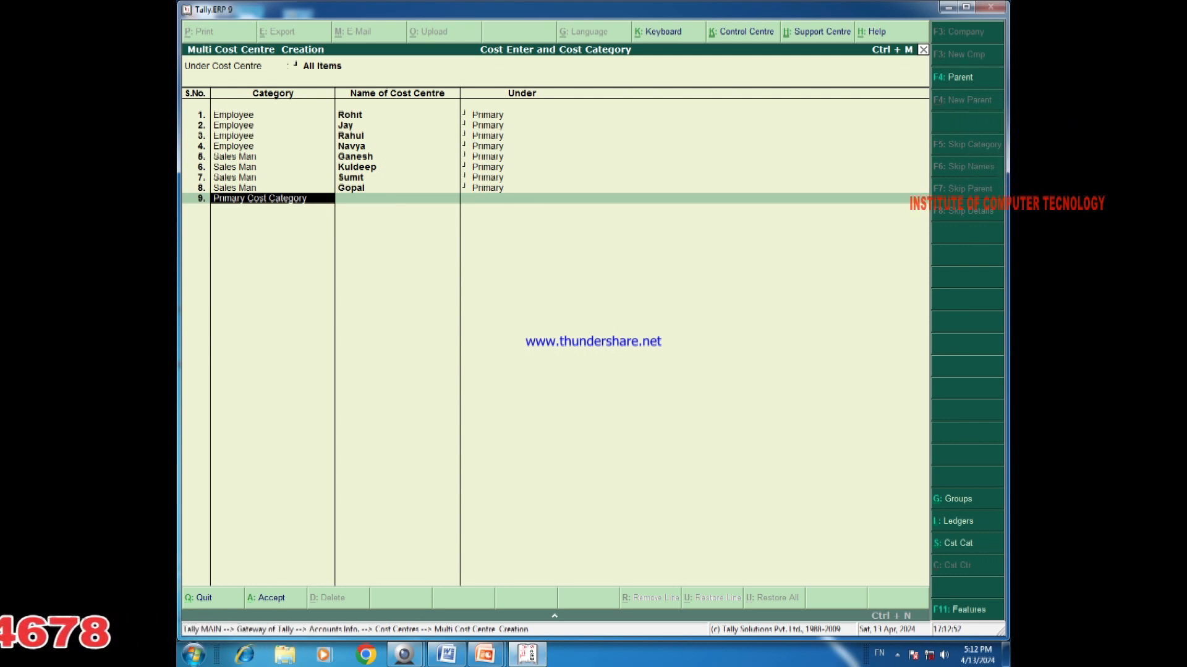
key("Escape")
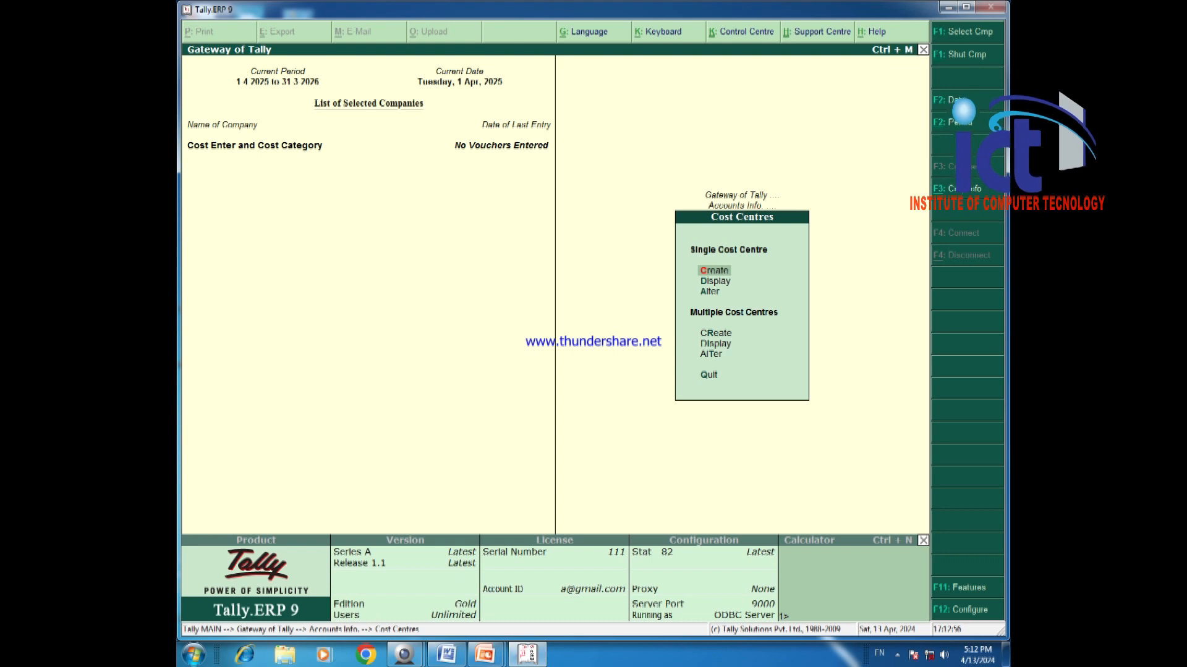
Start a Salary A/c ledger under Indirect Expenses.
key("Escape")
key("Escape")
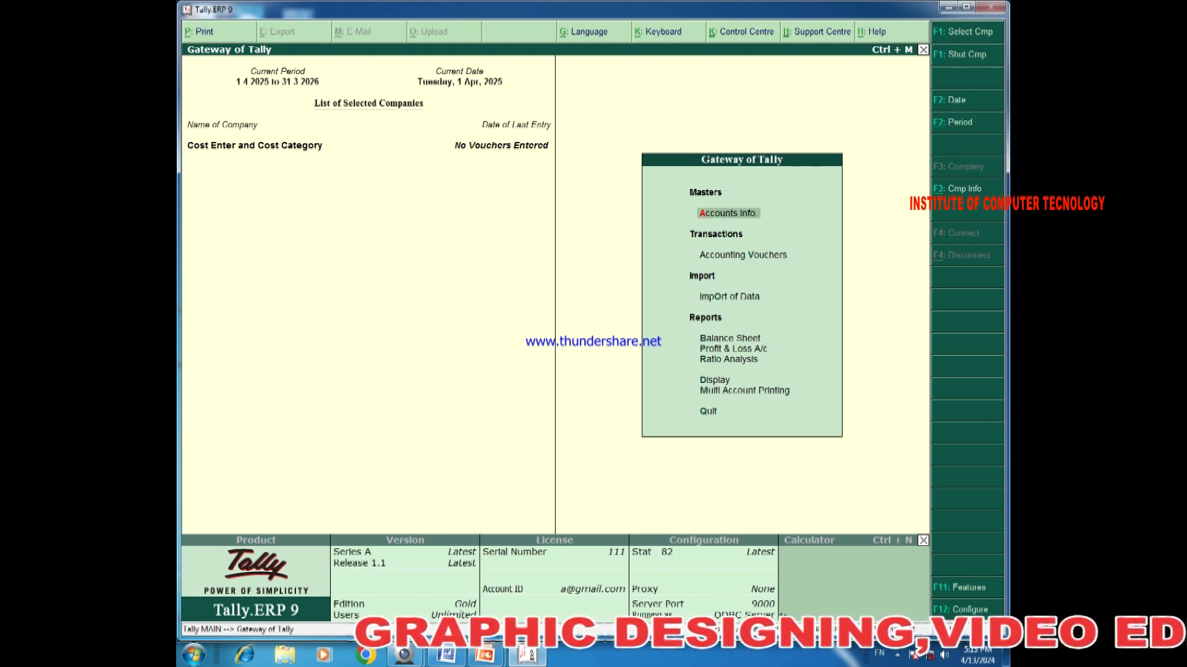
key("Return")
key("l")
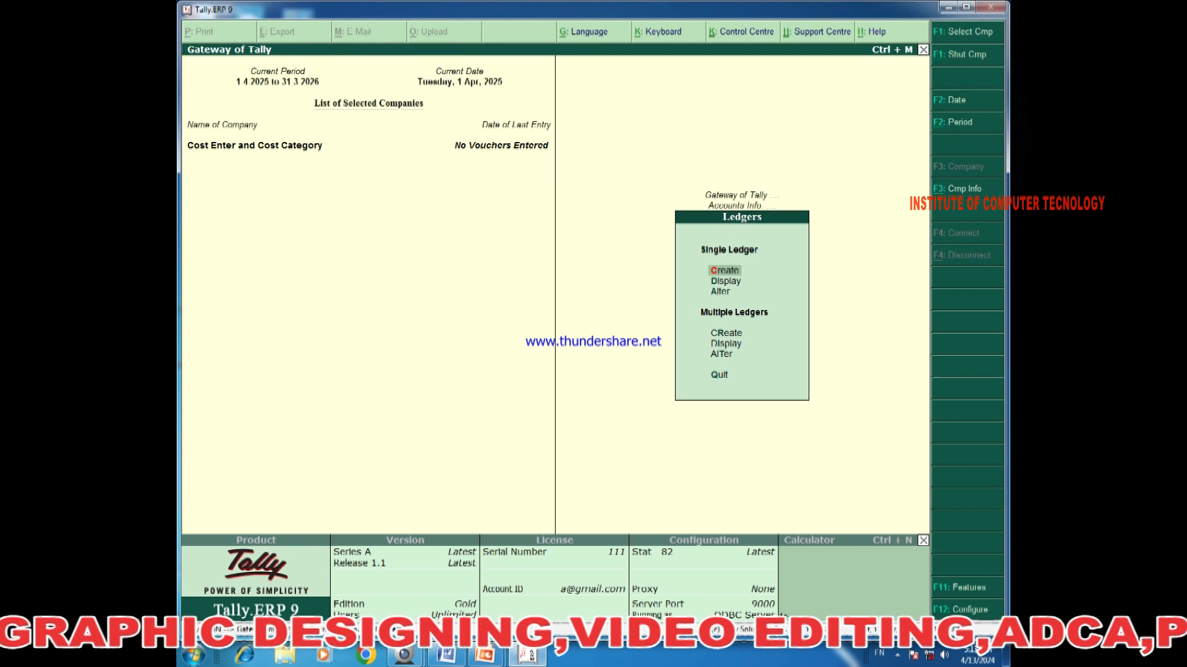
key("Return")
type("Salary A/c")
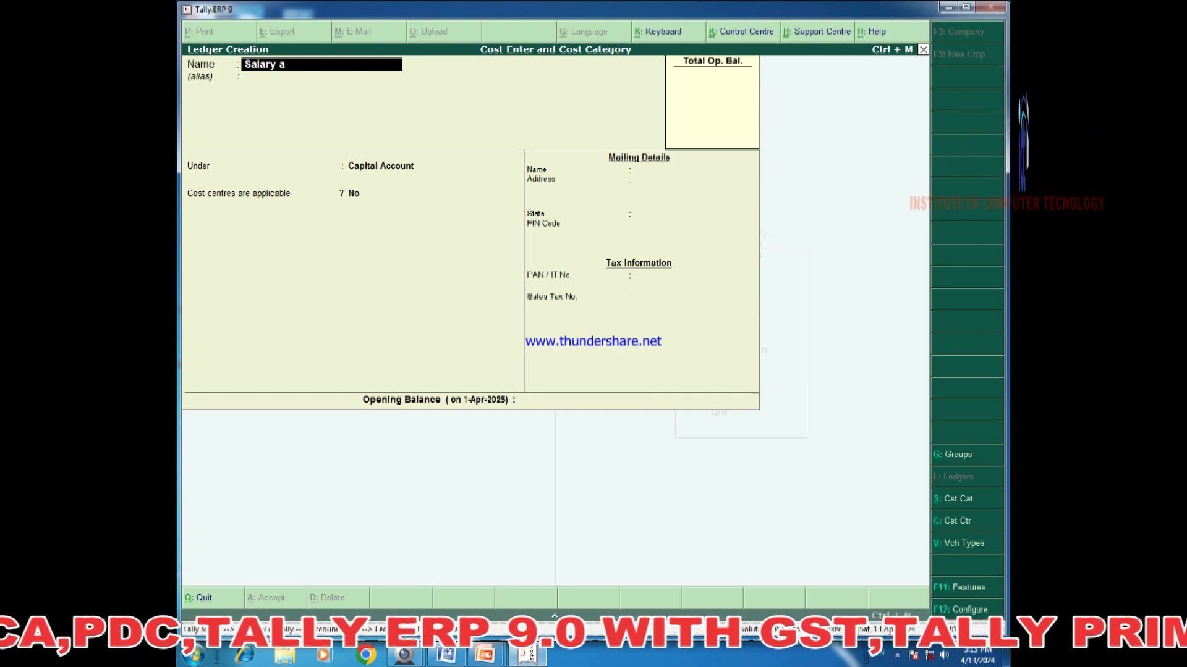
key("Return")
key("Return")
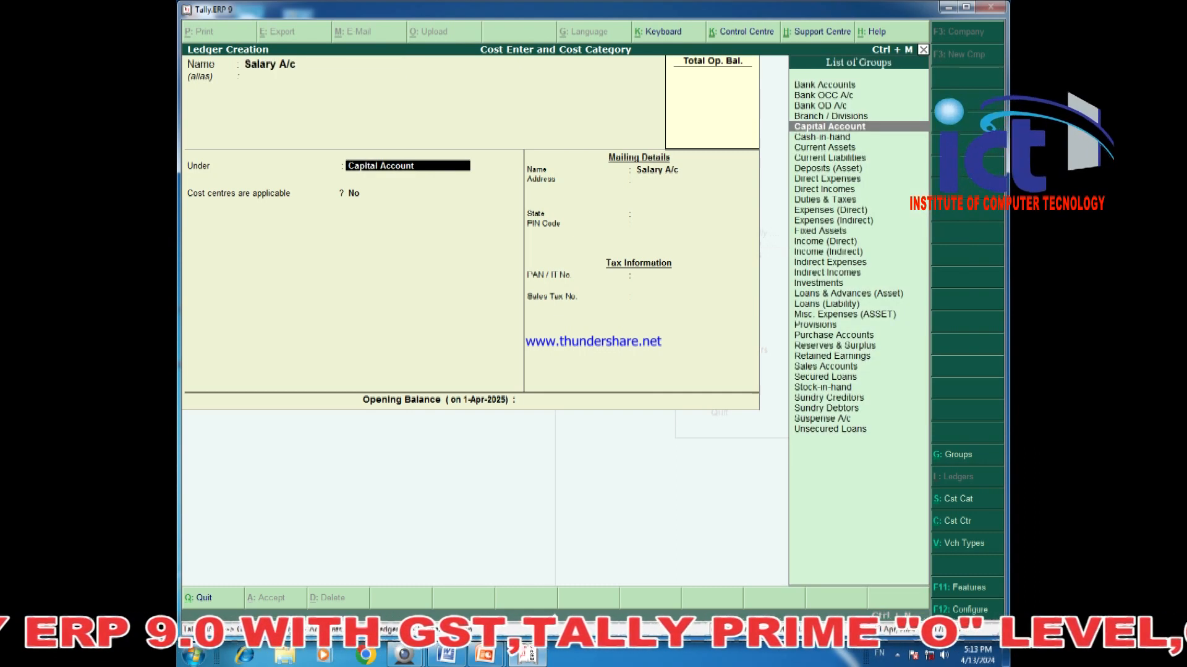
type("I")
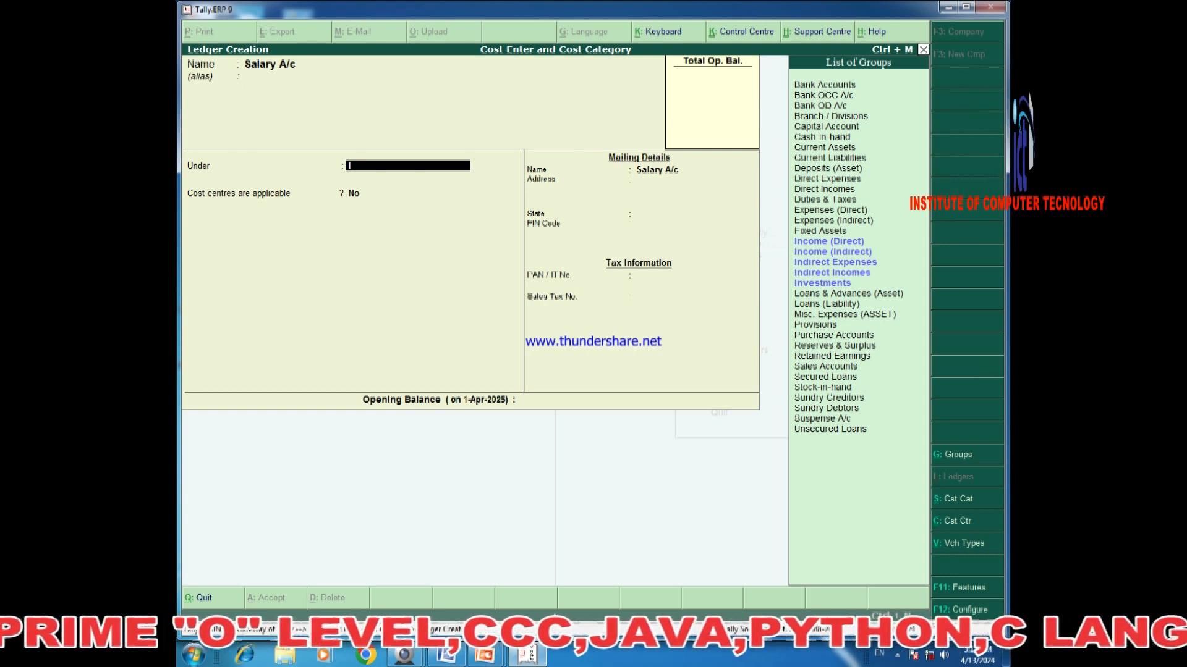
key("Down")
key("Down")
key("Down")
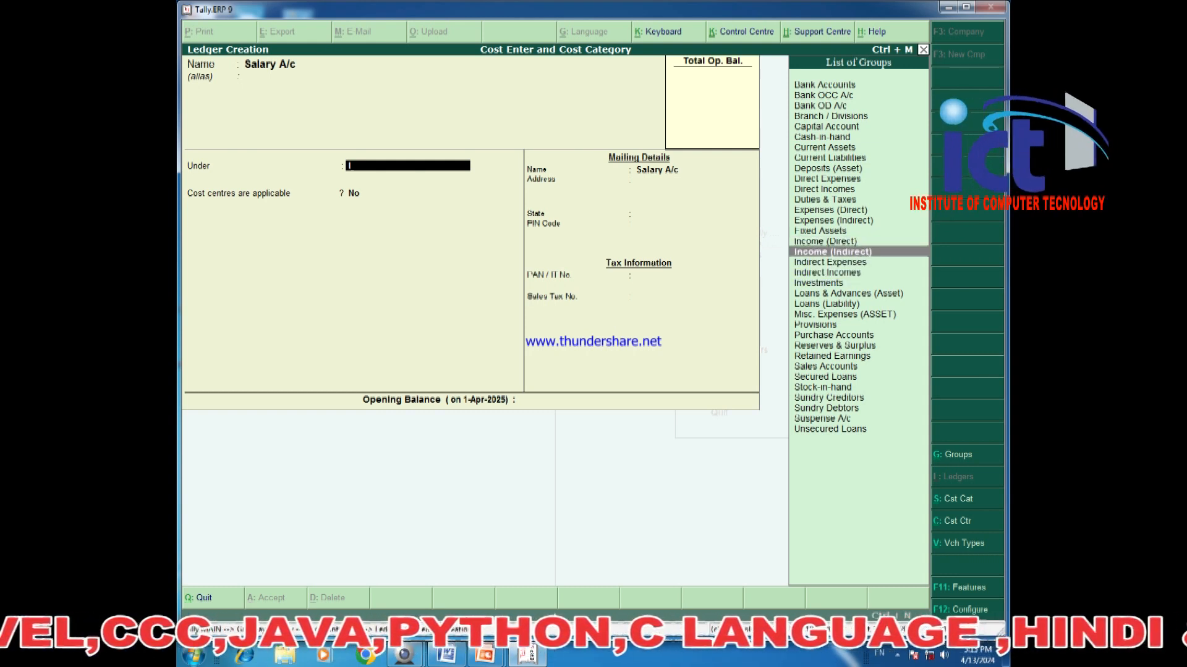
key("Return")
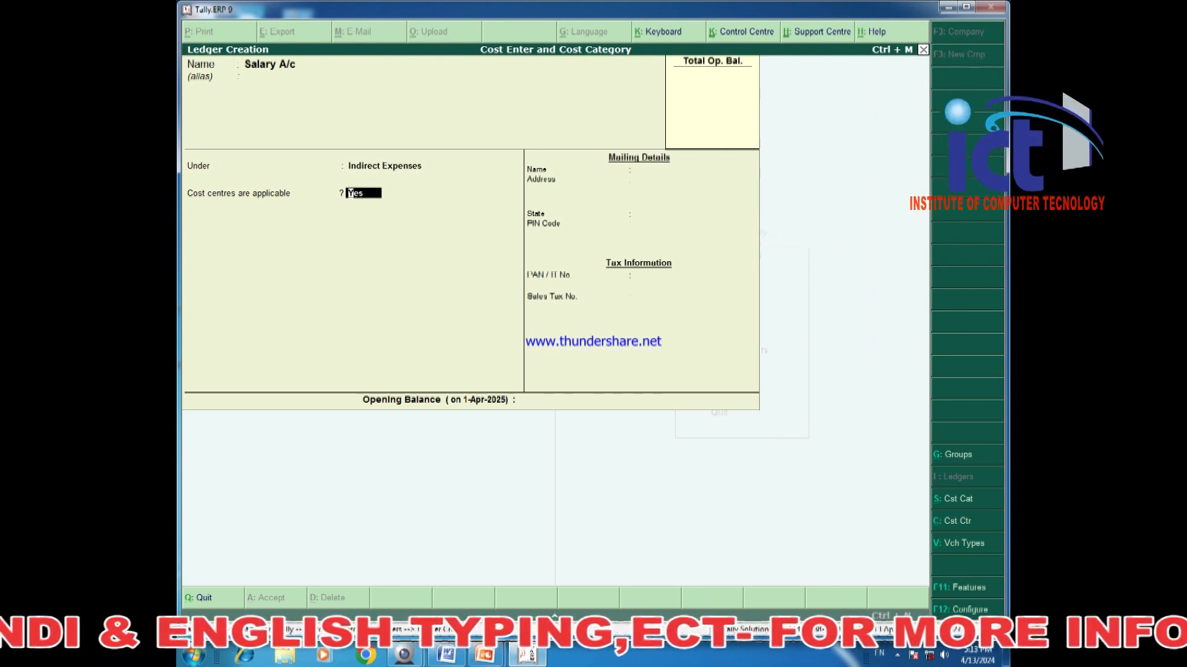
In F12 ledger configuration, turn off aliases and addresses for ledgers.
key("F12")
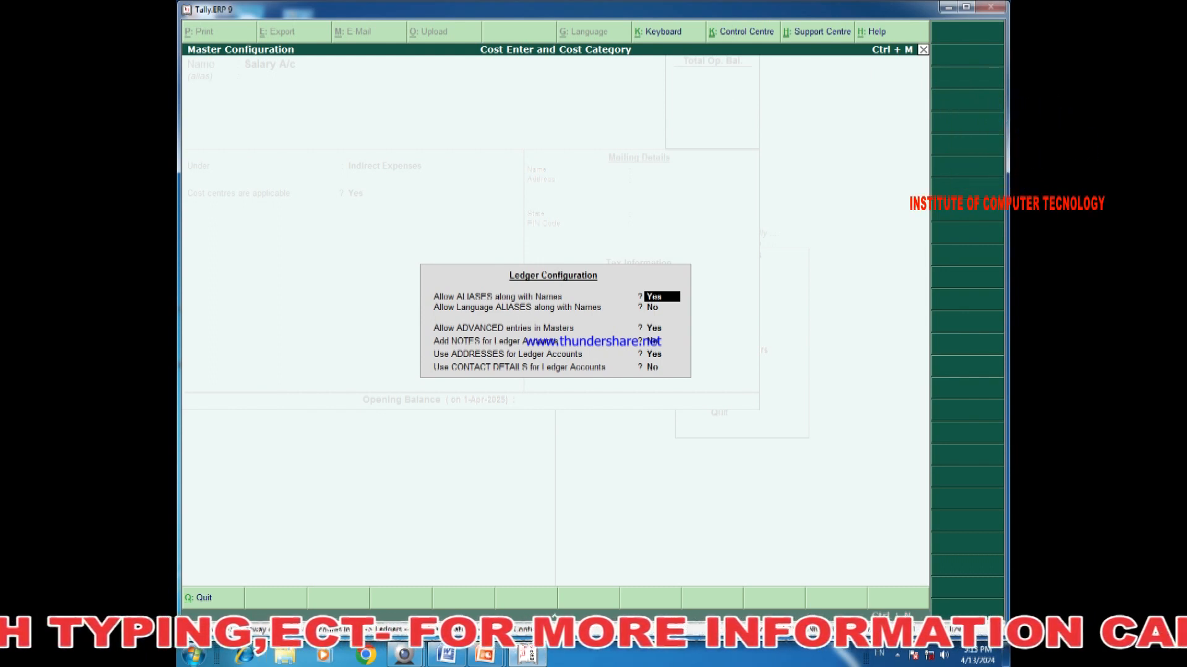
key("n")
key("Return")
key("Return")
key("Return")
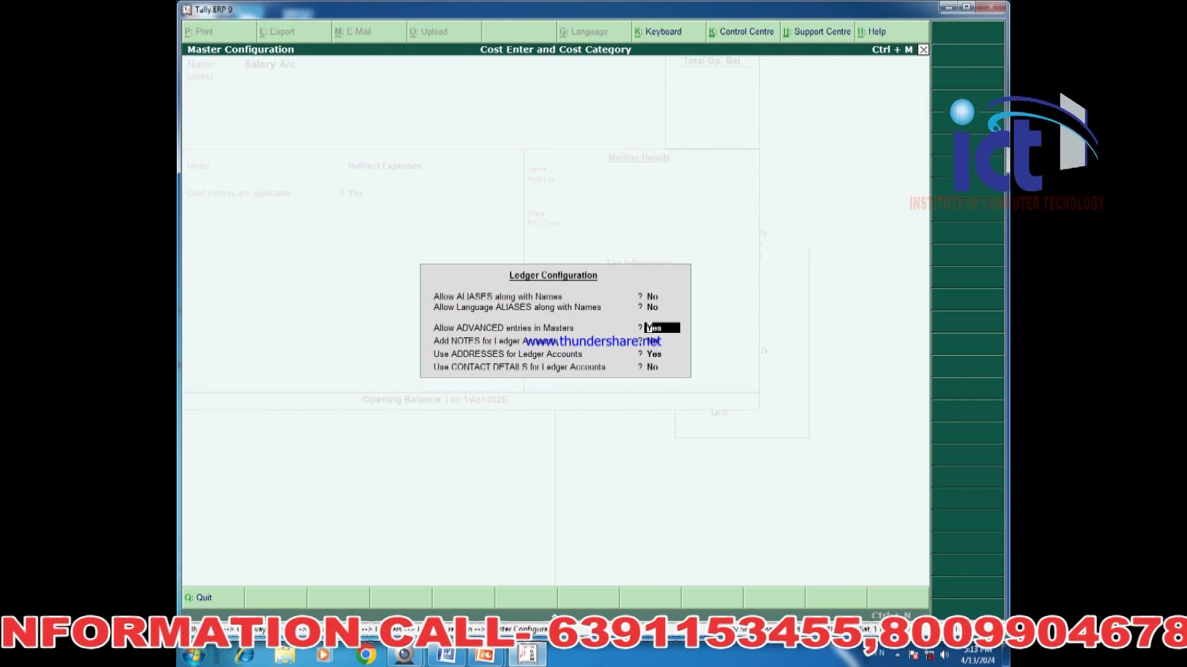
key("Return")
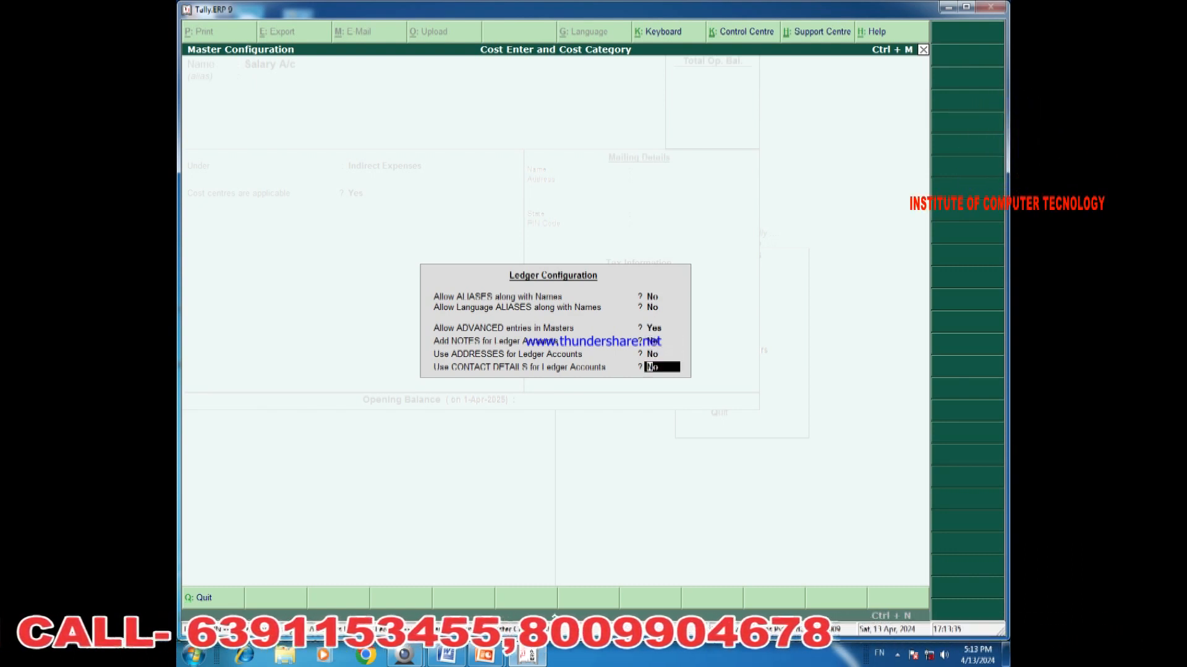
key("Return")
Save Commission Paid A/c under Indirect Expenses with cost centres applicable, then quit ledger creation.
key("BackSpace")
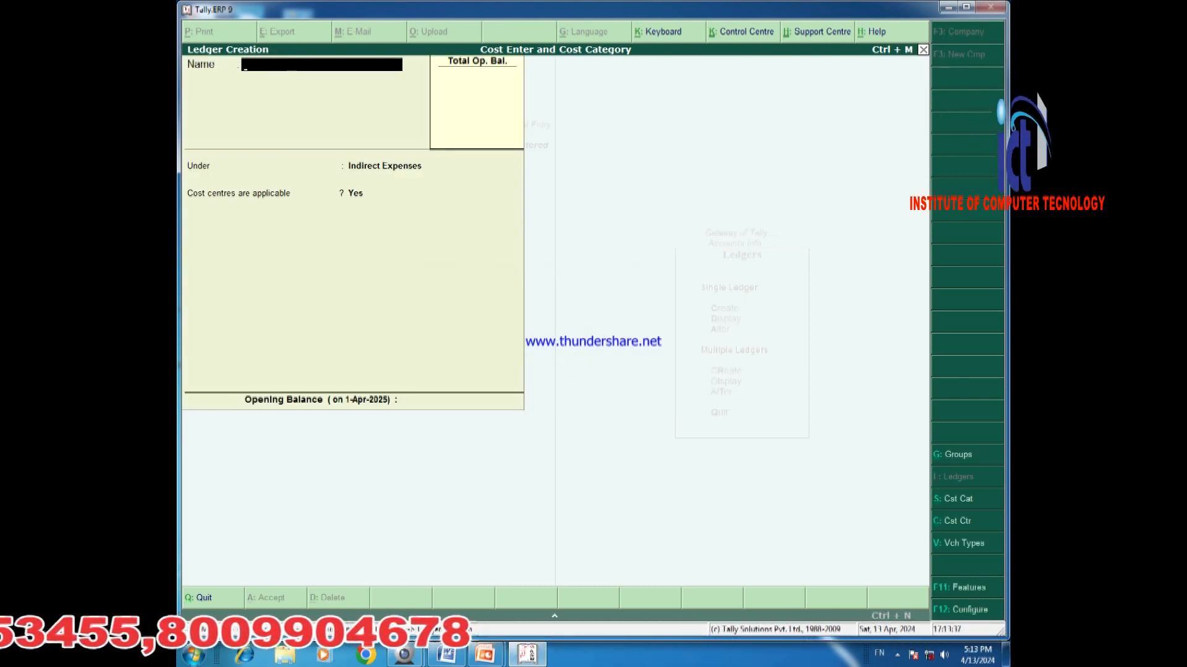
type("Commission")
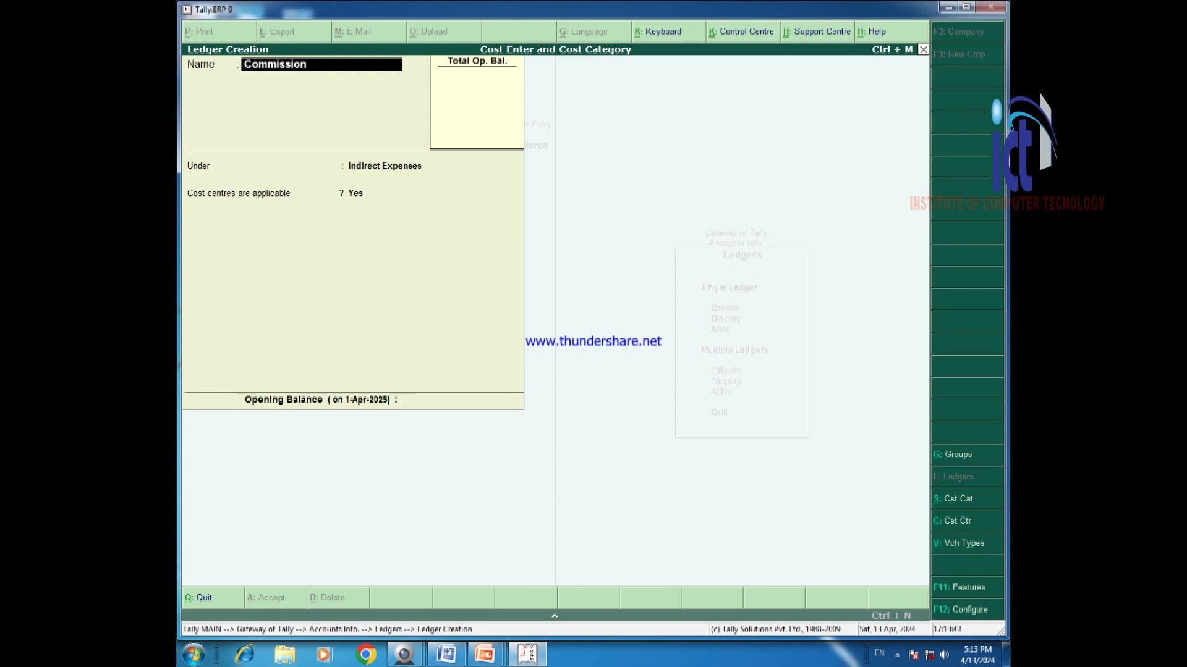
type(" Paid a/c")
key("Return")
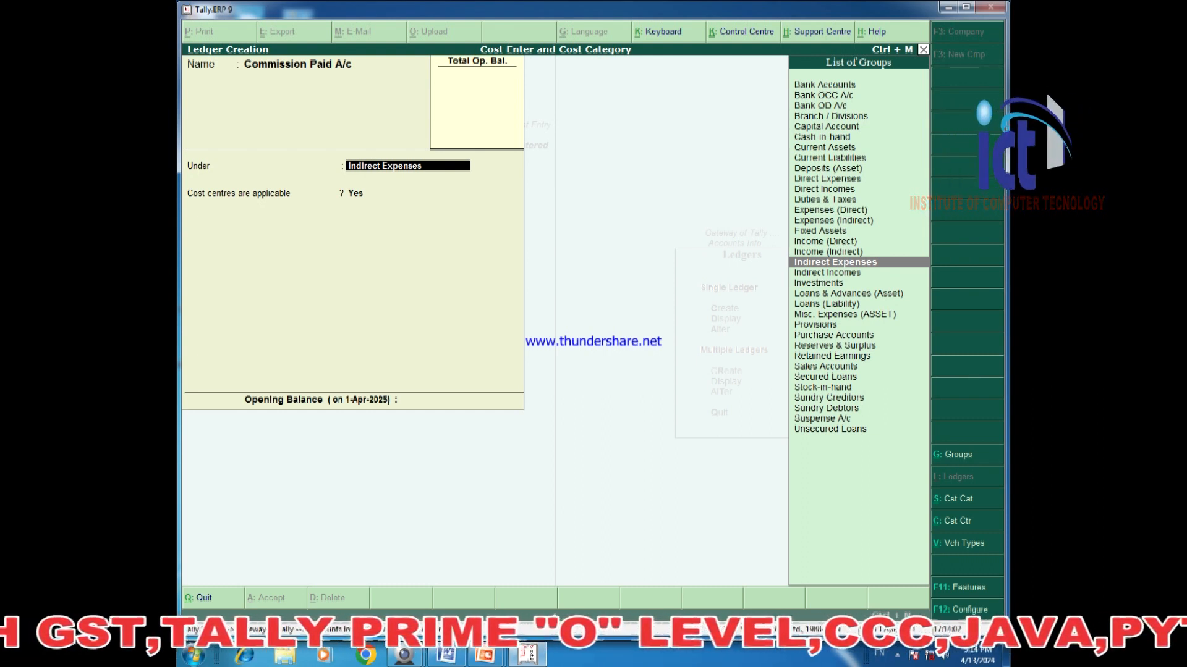
key("Return")
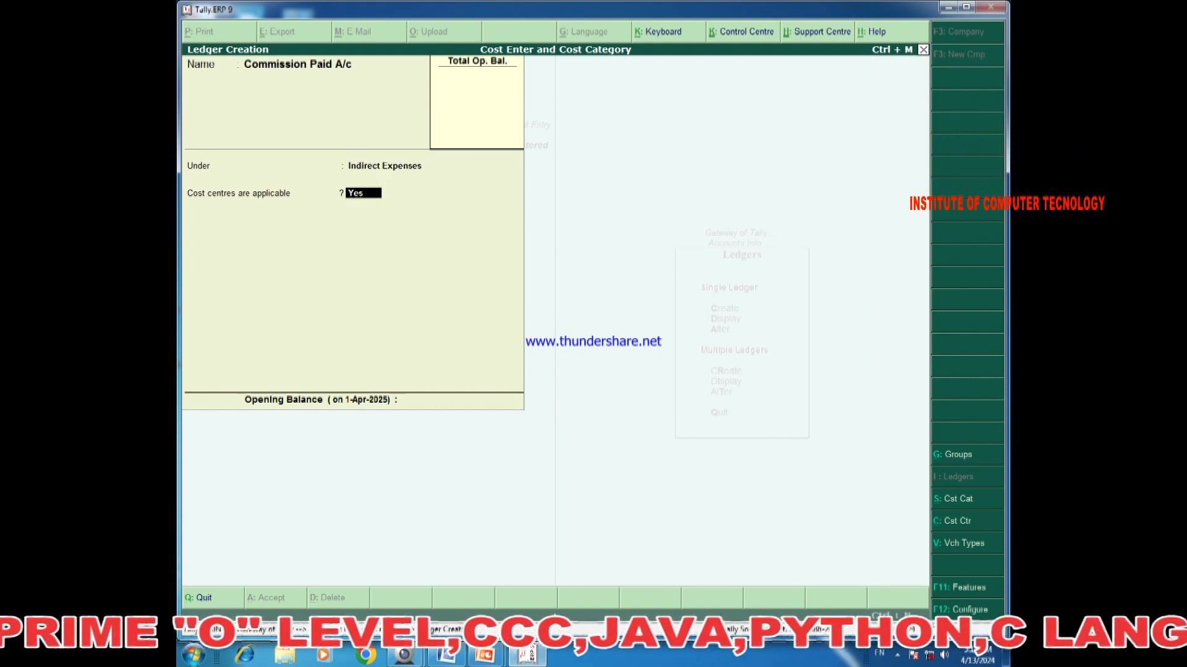
key("Return")
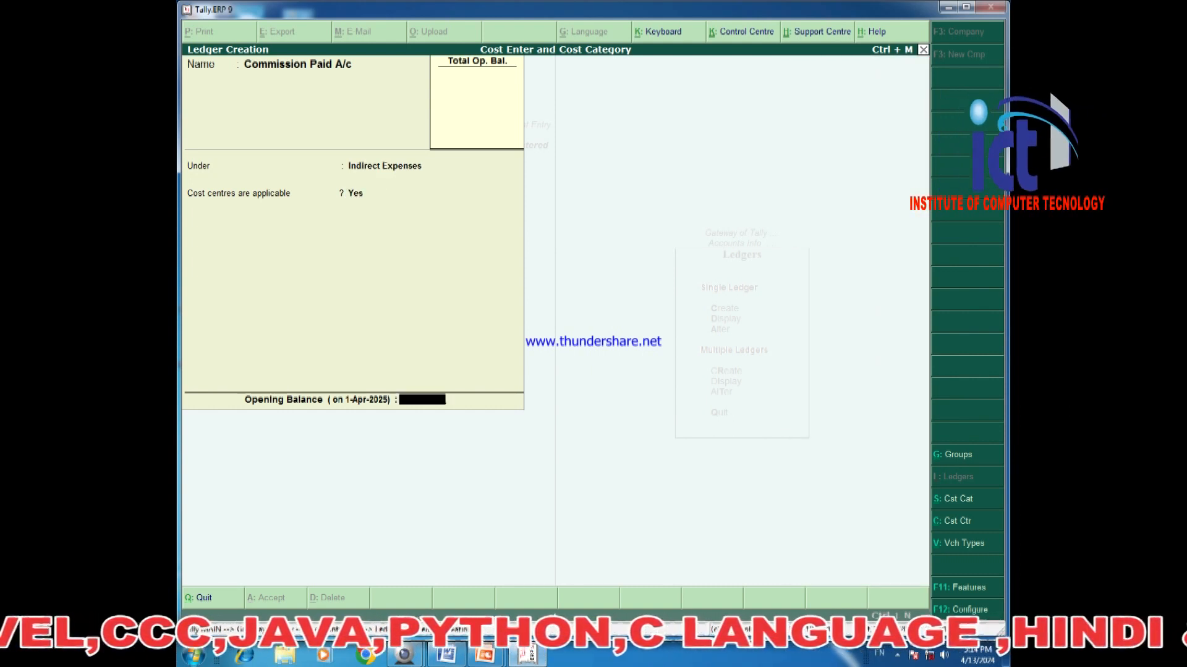
key("Return")
key("Return")
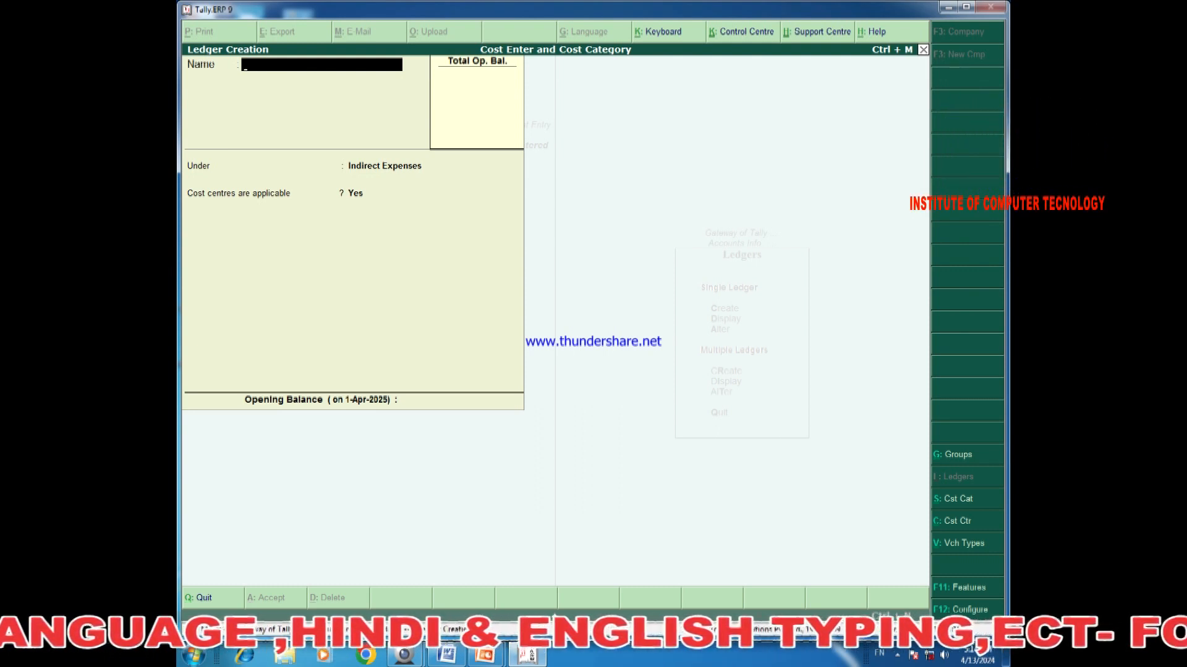
key("Escape")
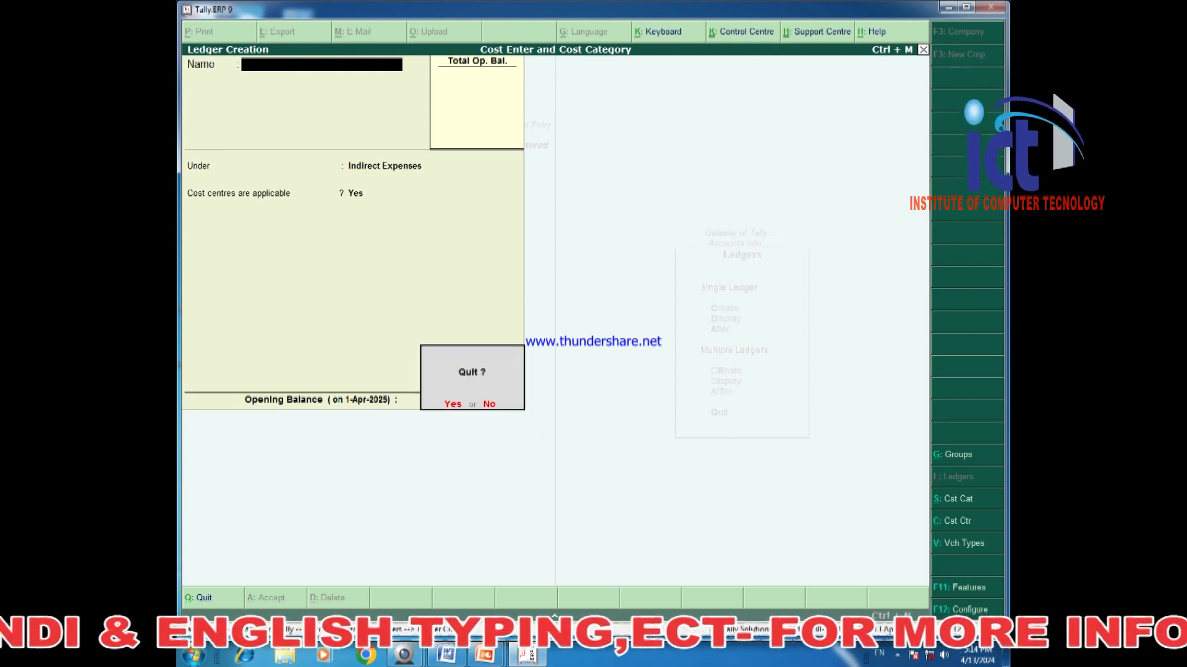
key("y")
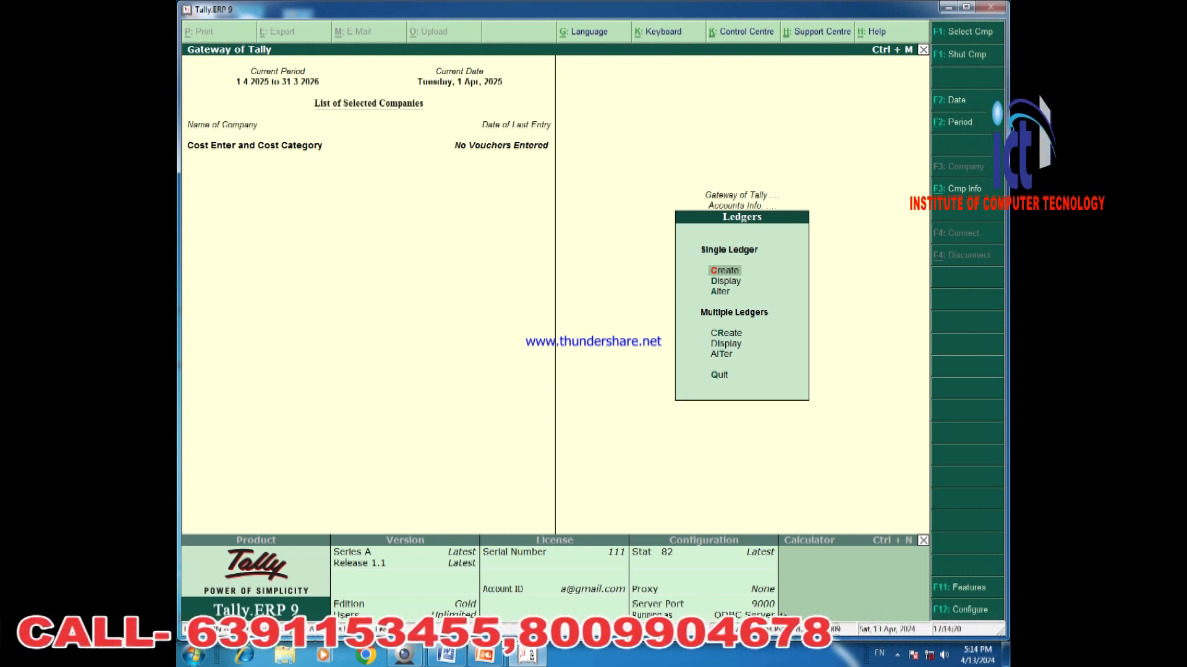
Back out to Gateway and open Accounting Vouchers for a new Payment voucher.
key("Escape")
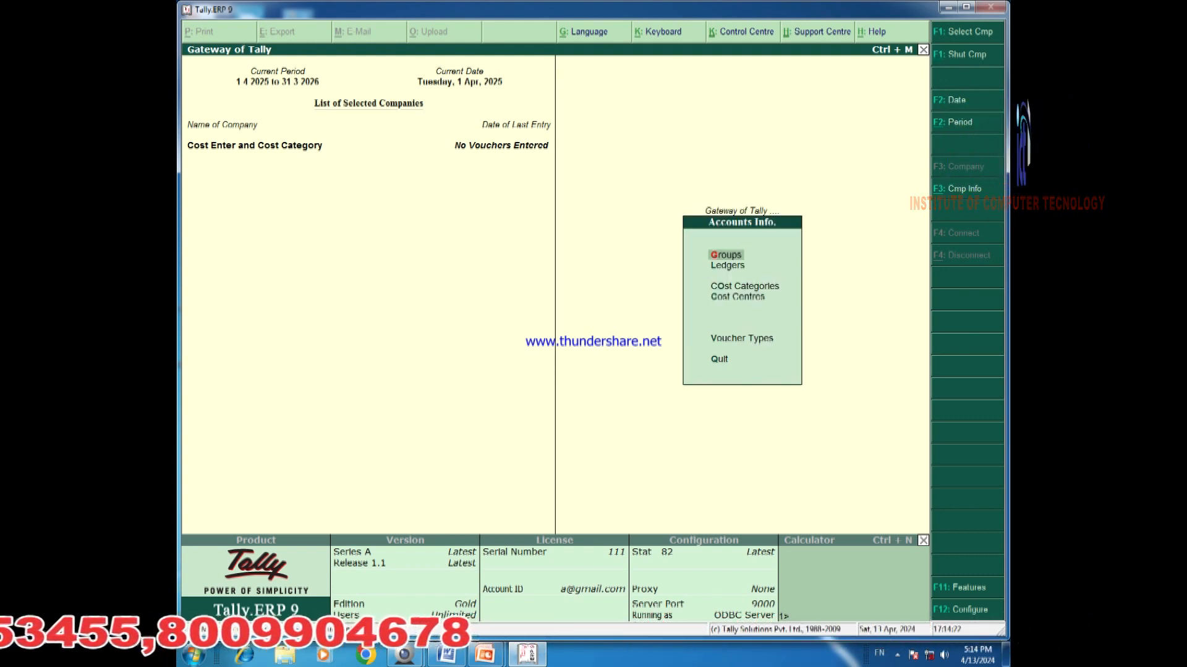
key("Escape")
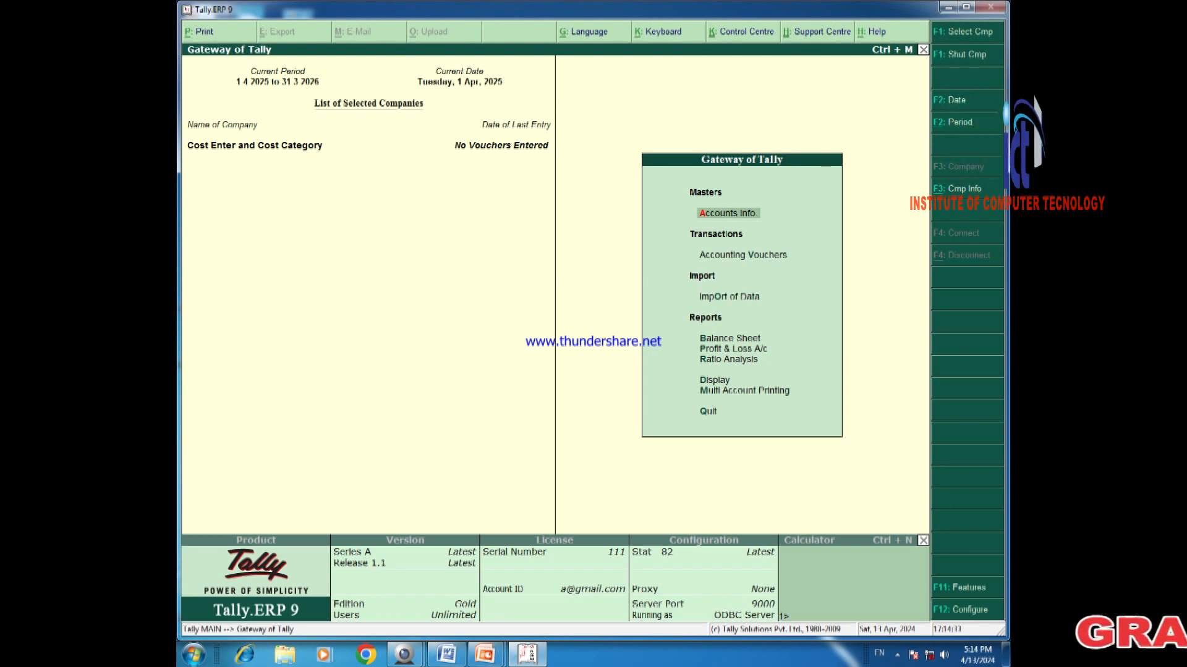
key("Down")
key("Return")
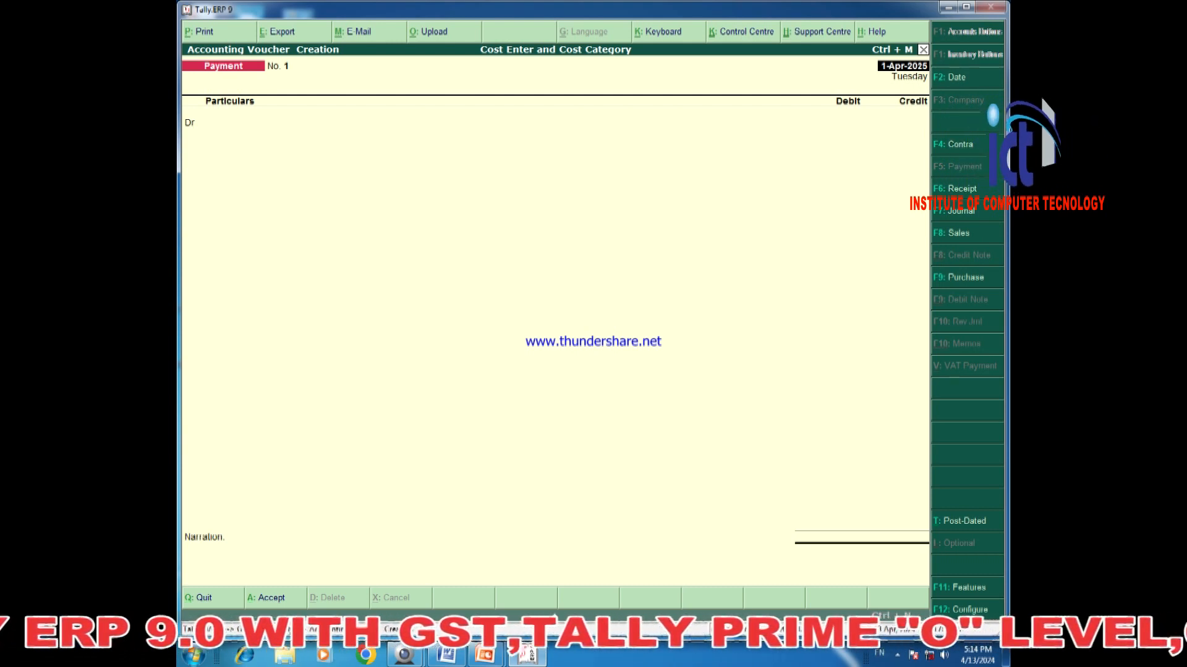
In the F12 payment voucher settings, keep Show Cost Centre Details set to Yes.
key("F12")
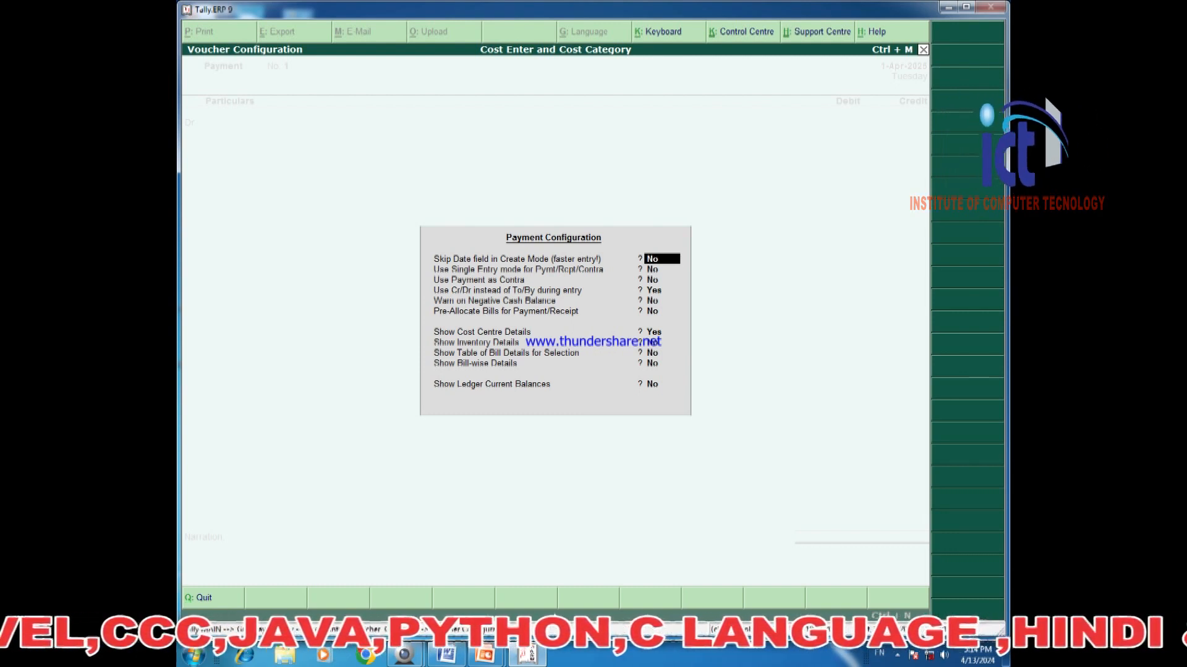
key("Down")
key("Down")
key("Down")
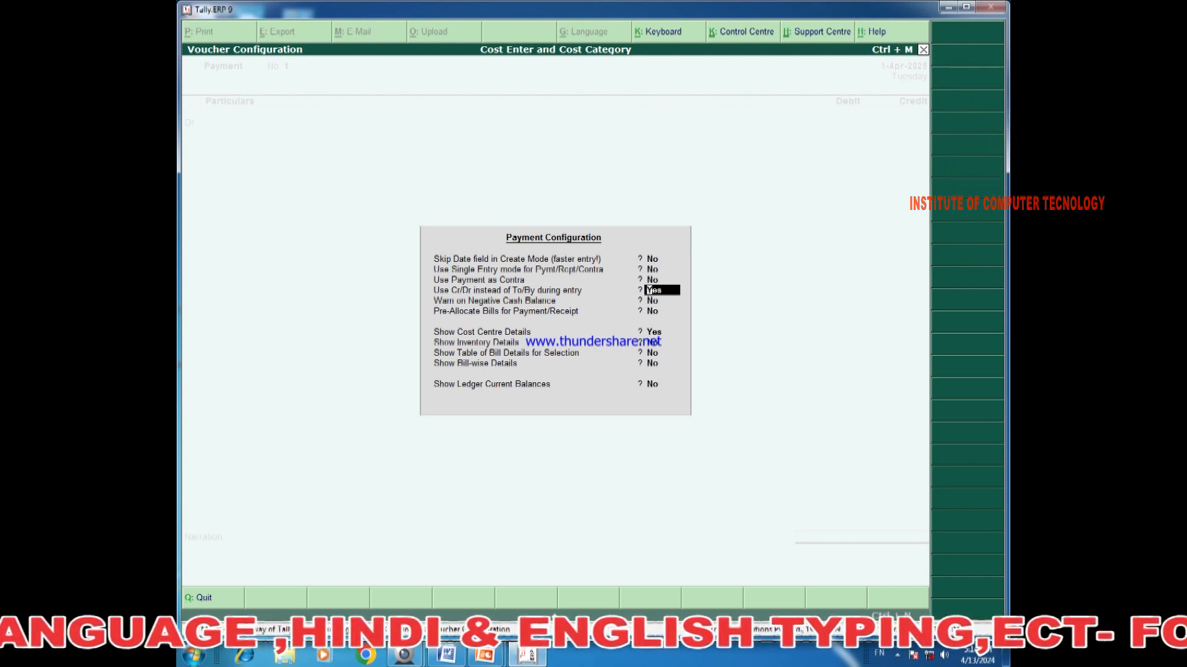
key("Down")
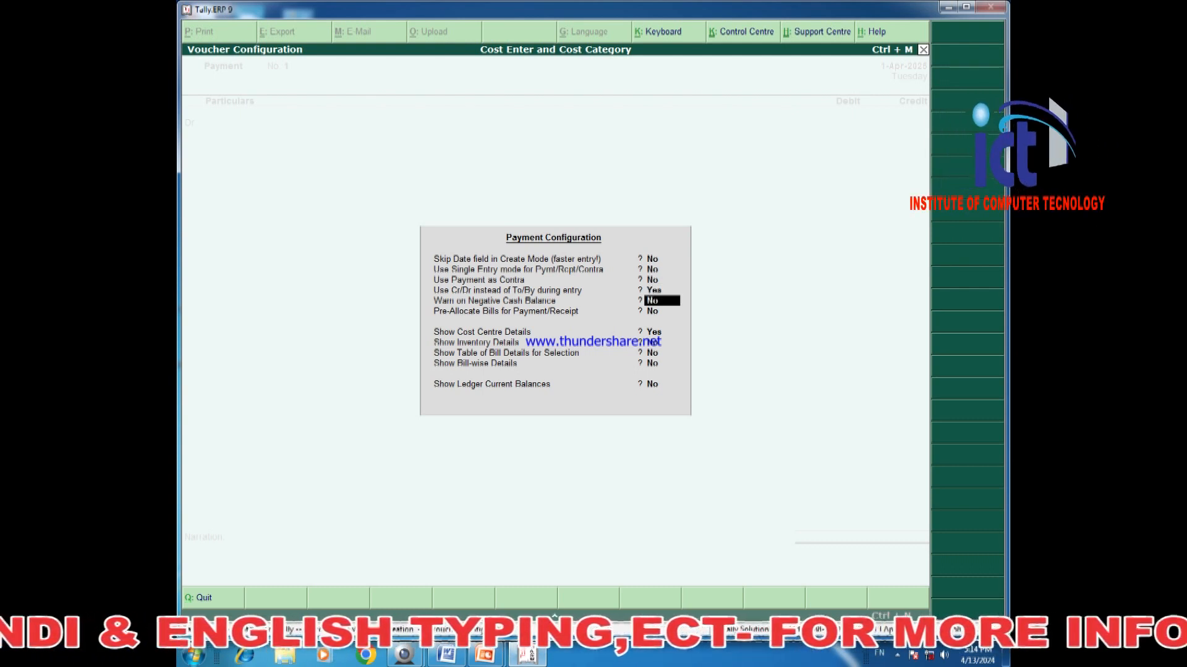
key("Down")
key("Down")
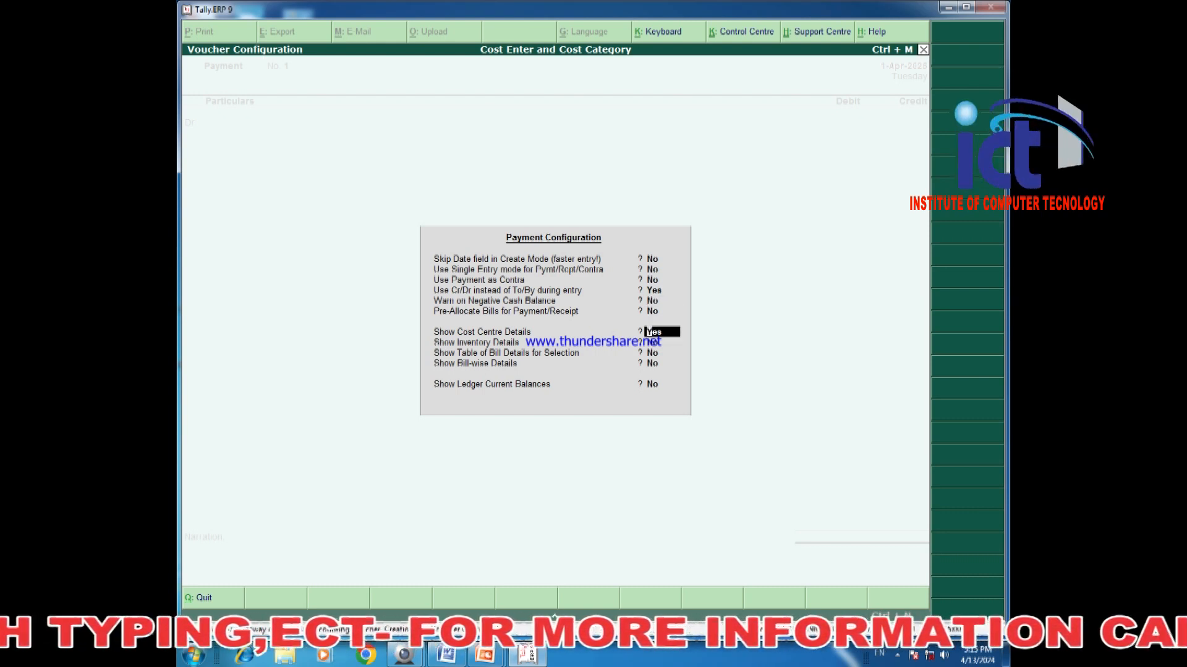
key("Down")
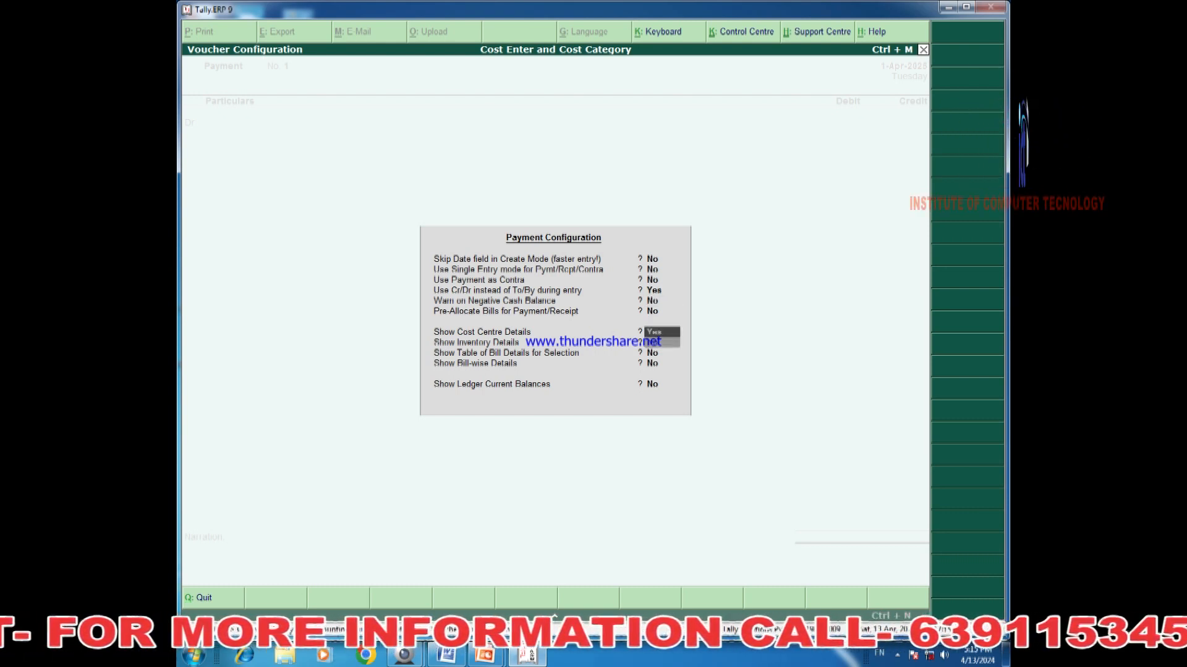
key("ctrl+a")
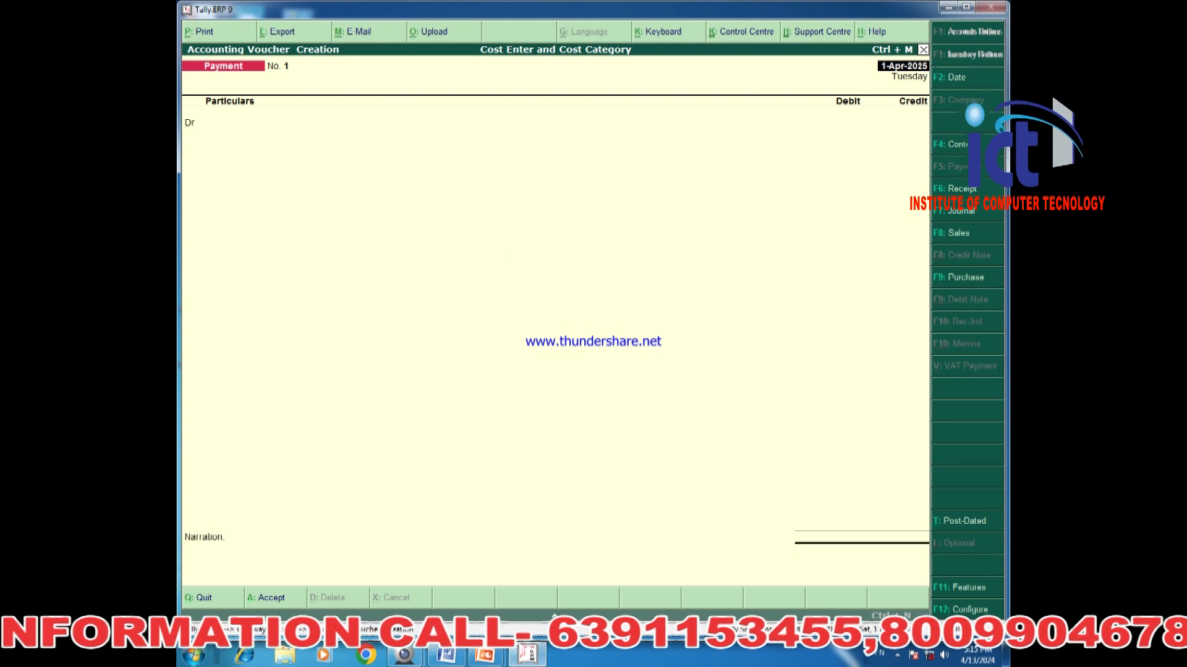
Debit Salary A/c with 1,00,000 on the first voucher line.
key("Return")
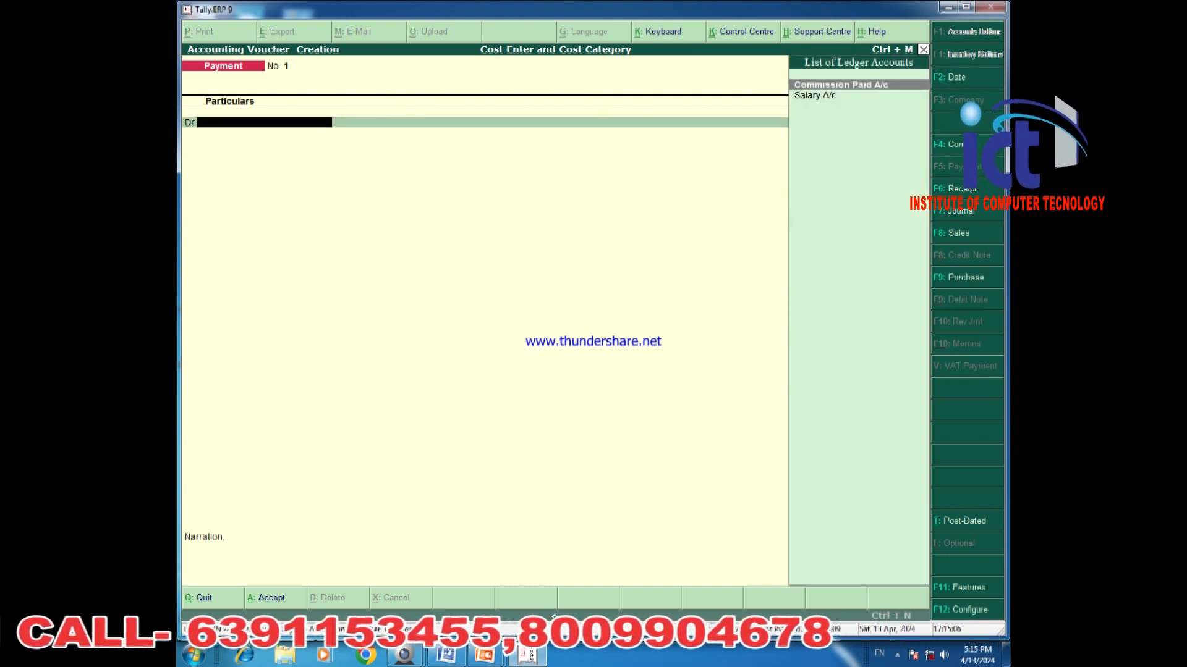
key("Down")
key("Return")
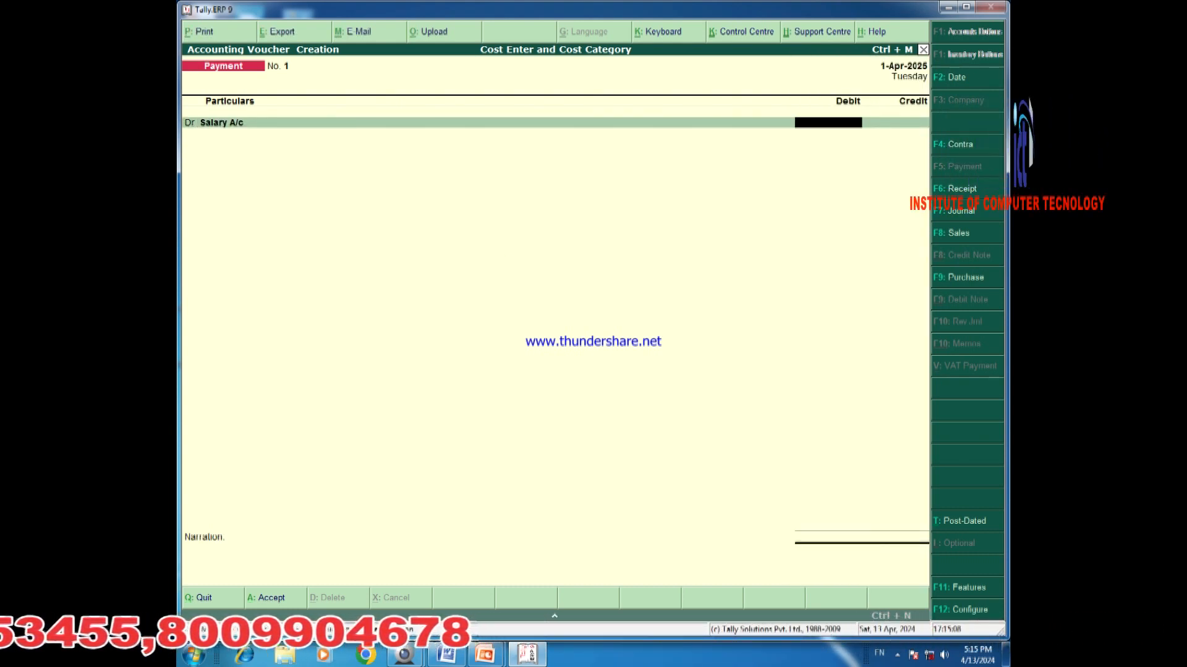
type("1,00,00")
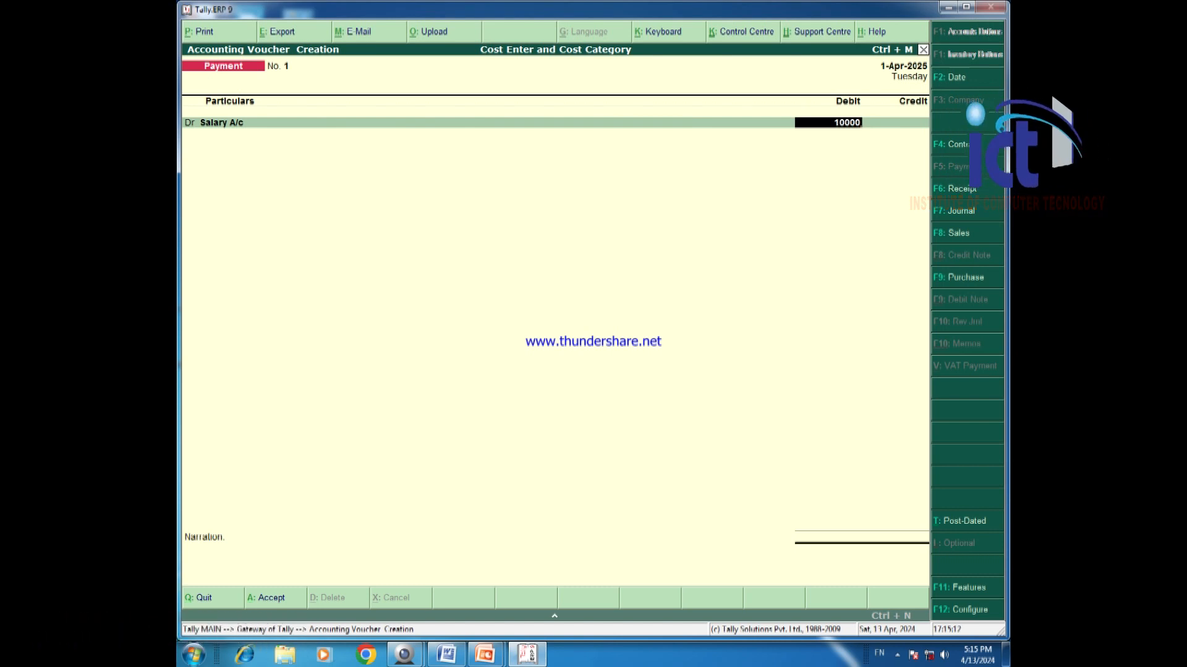
type("0")
key("Return")
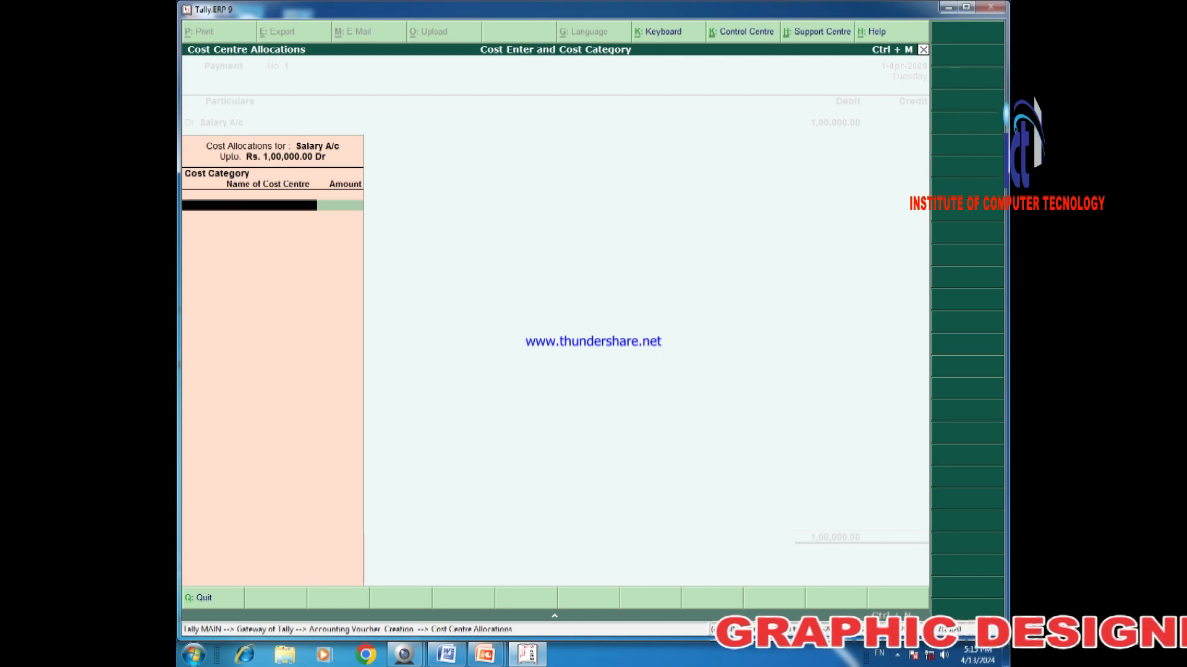
Choose the Employee cost category and allocate 25,000 each to Jay and Navya.
type("E")
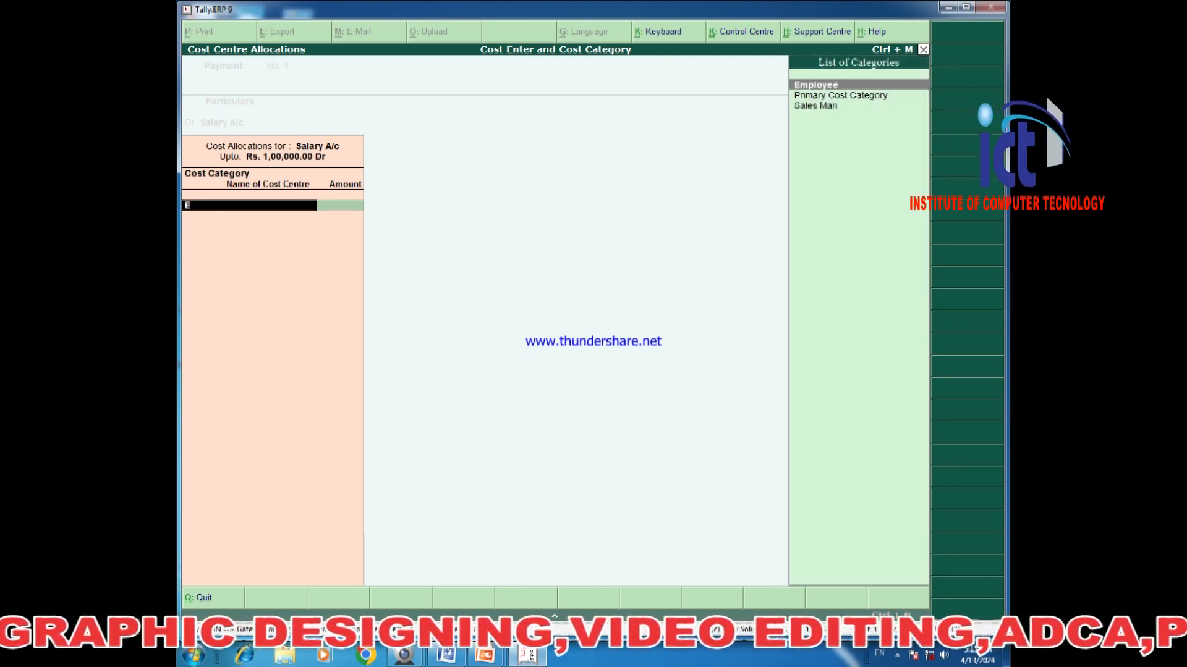
key("Return")
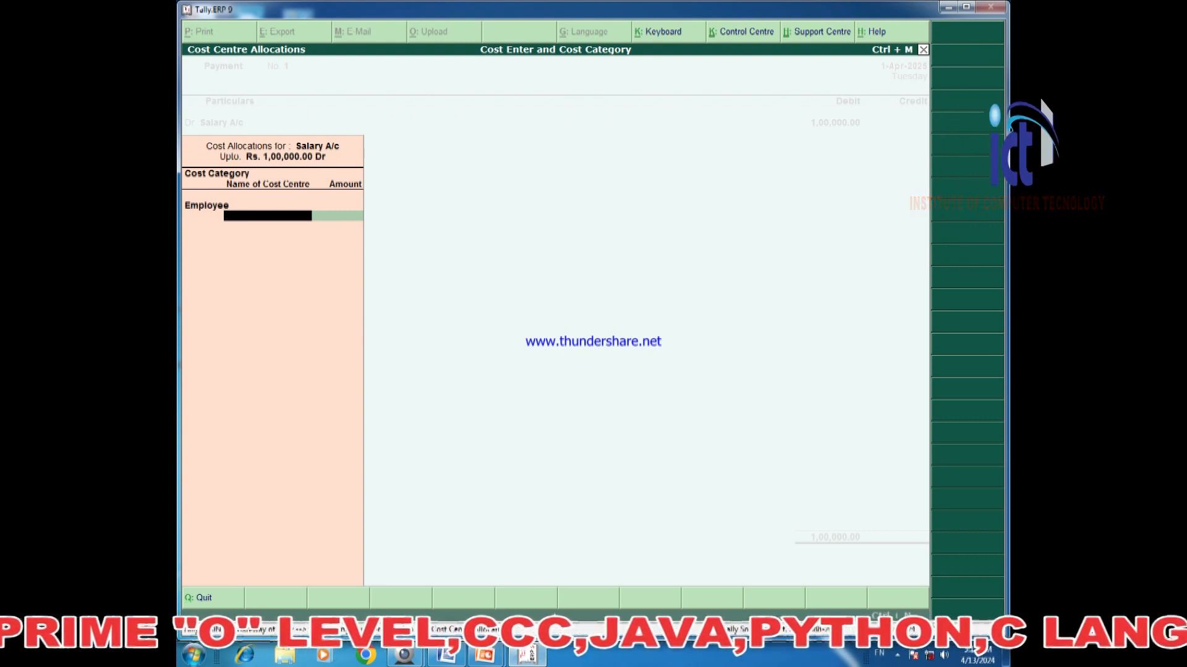
key("Return")
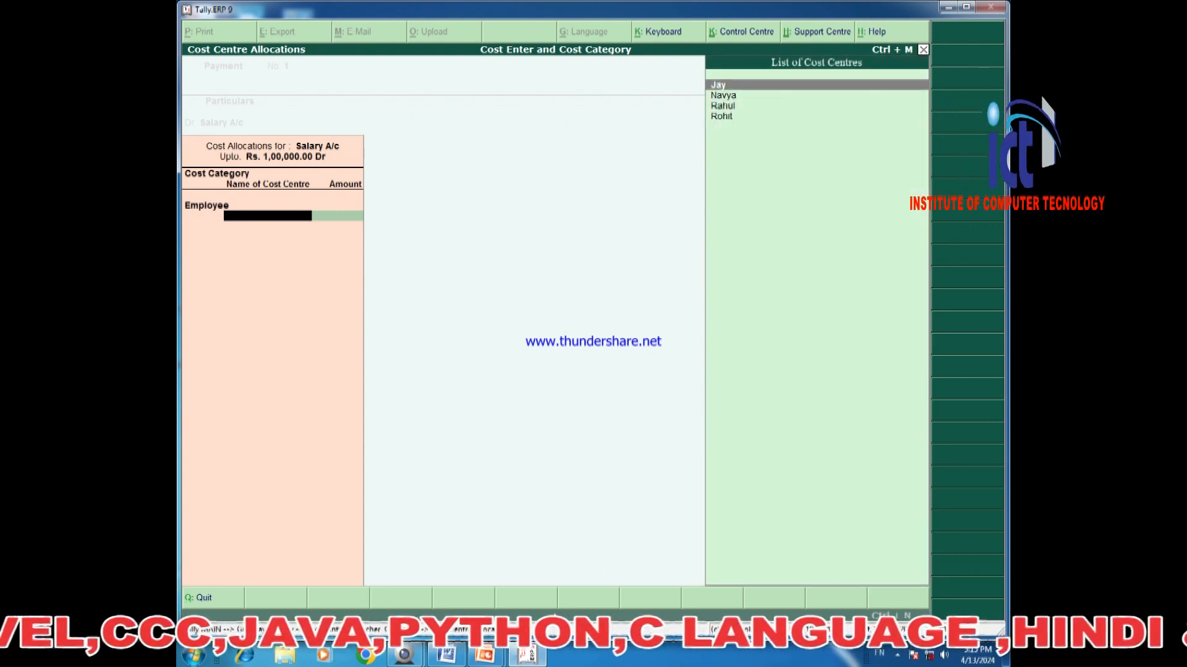
key("Return")
type("25000")
key("Return")
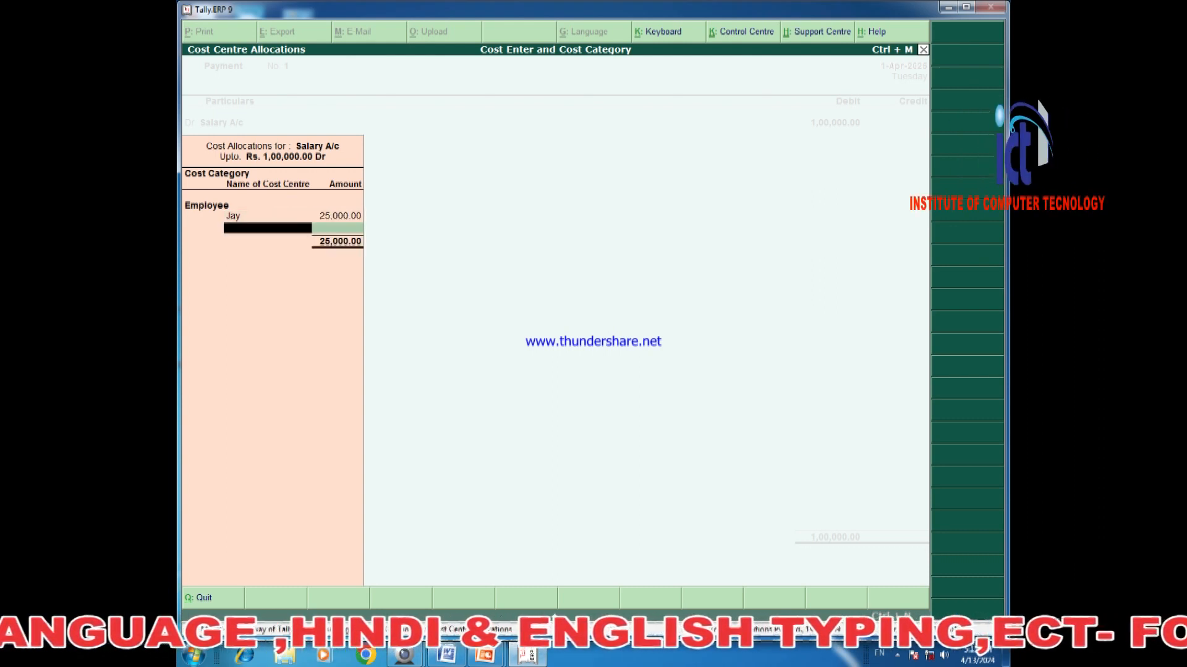
type("N")
key("Return")
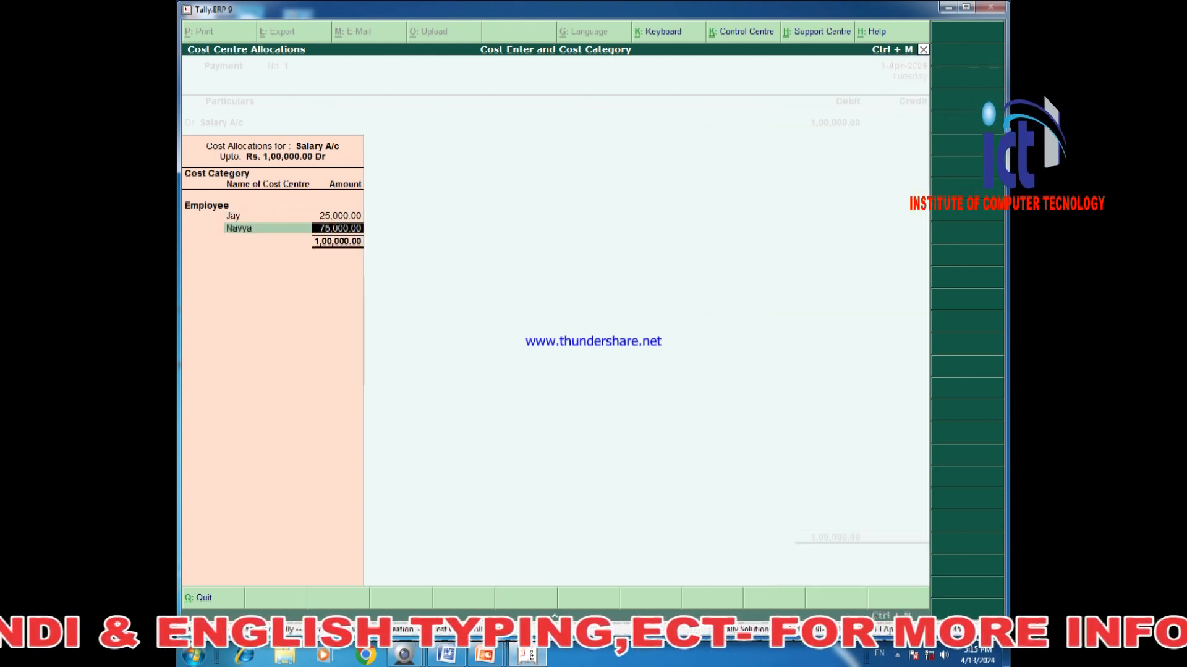
type("25,000")
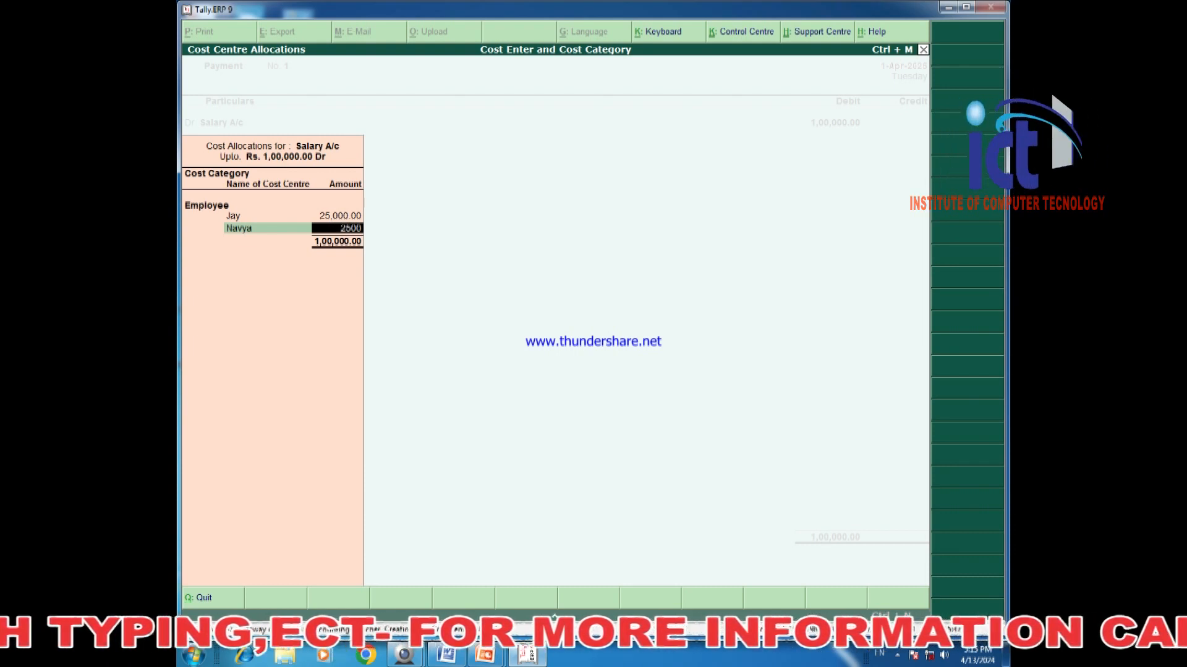
key("Return")
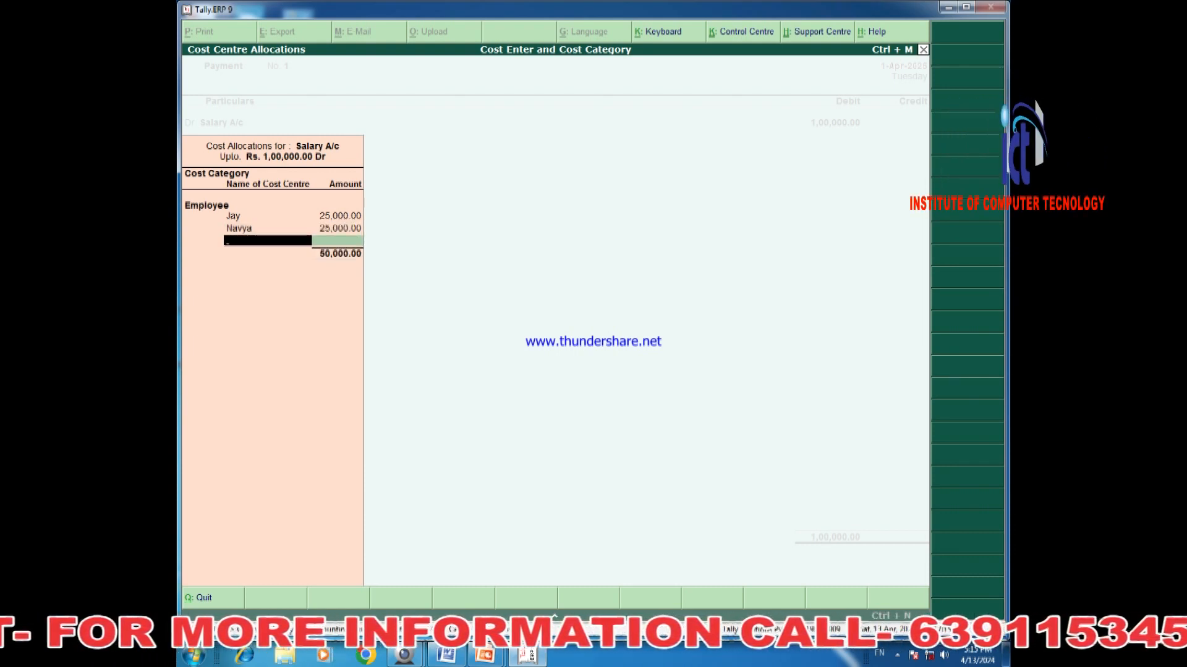
Allocate 25,000 each to Rahul and Rohit, completing the salary split.
key("Return")
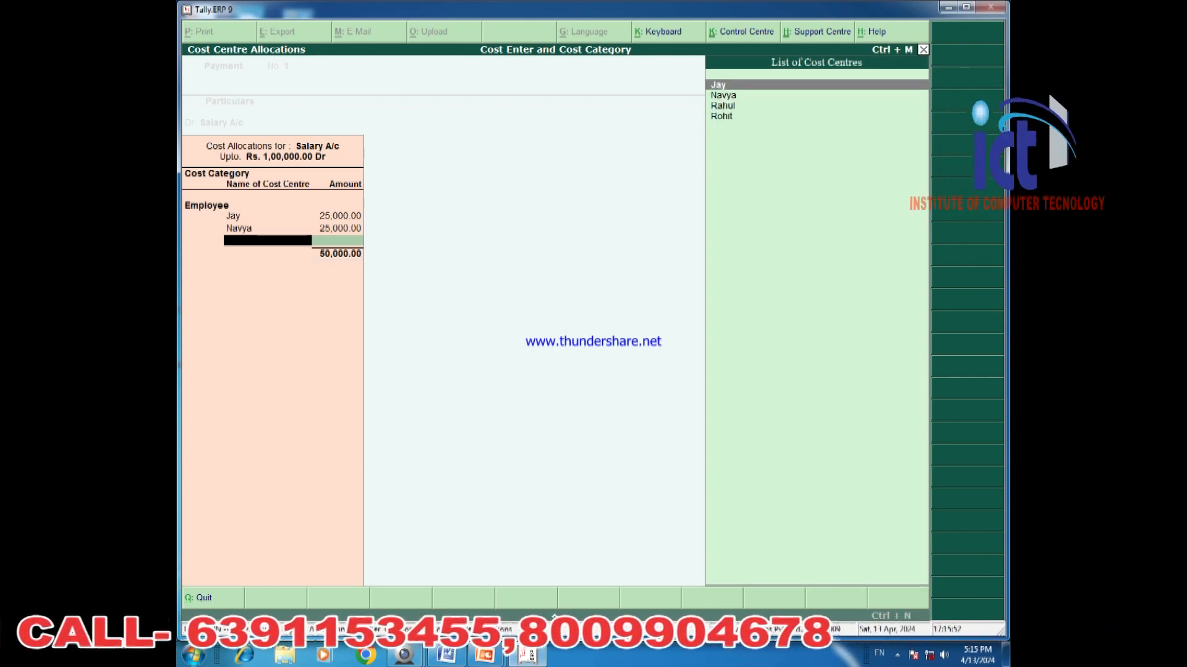
type("r")
key("Return")
type("25000")
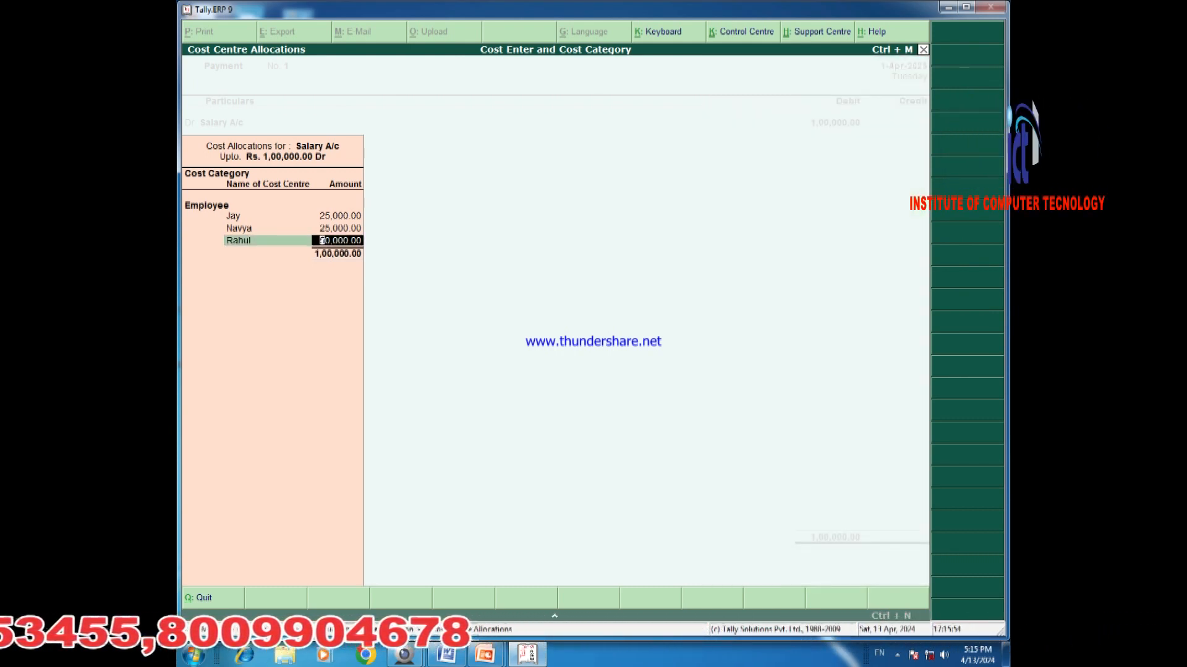
key("Return")
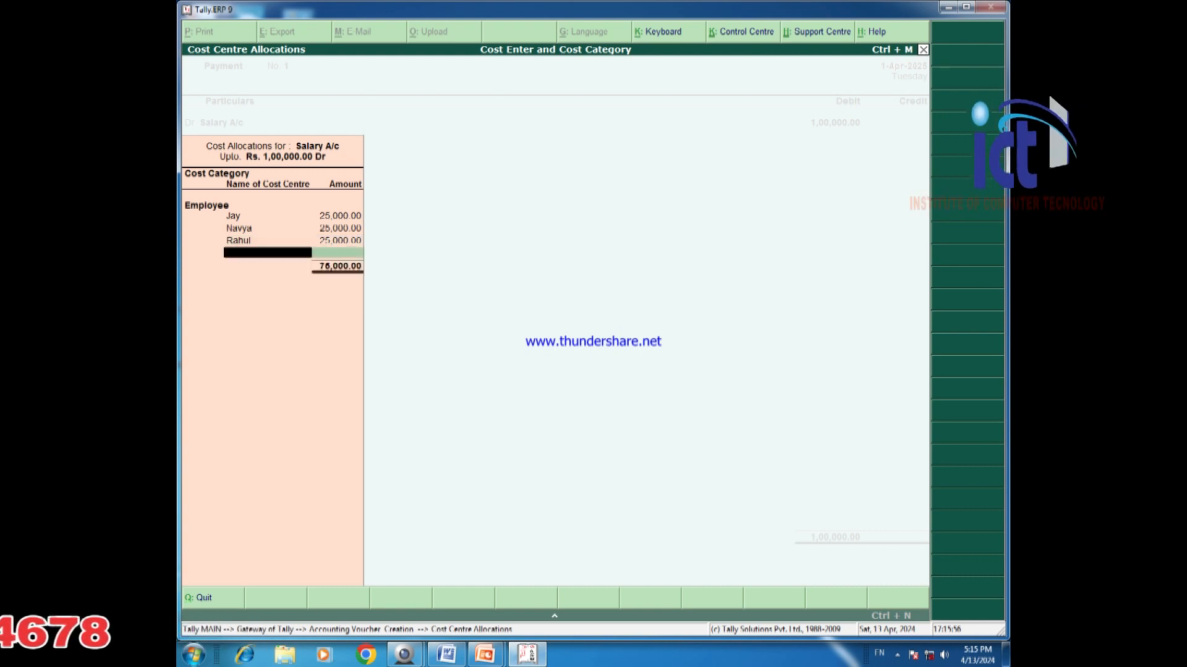
type("Ro")
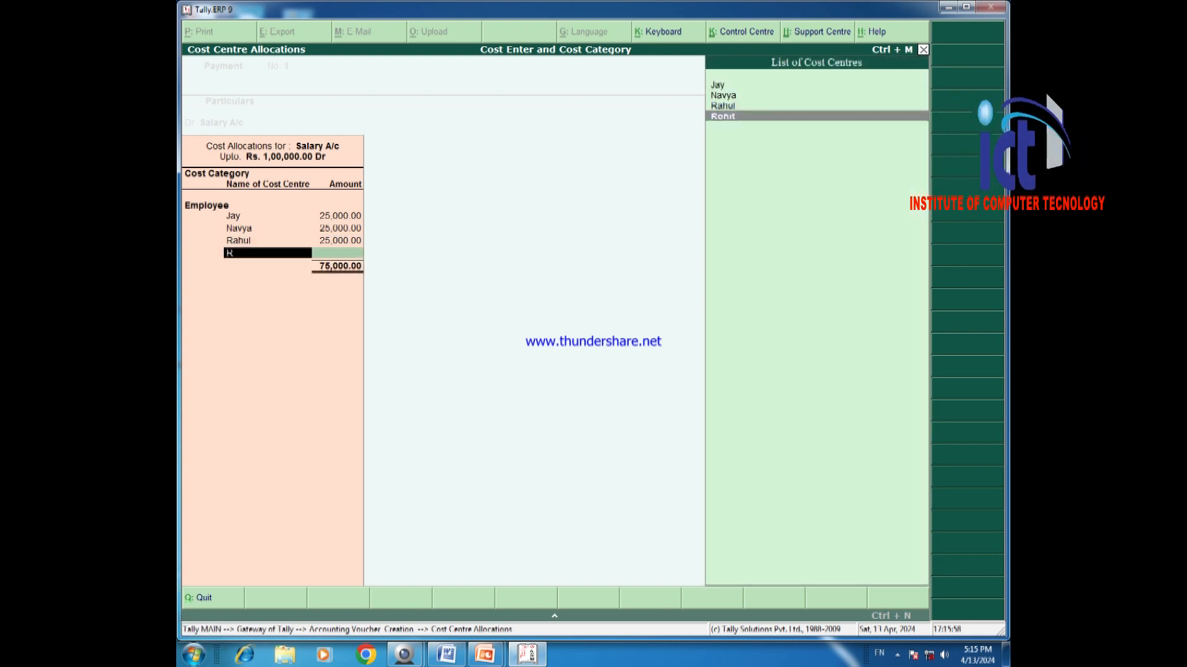
key("Return")
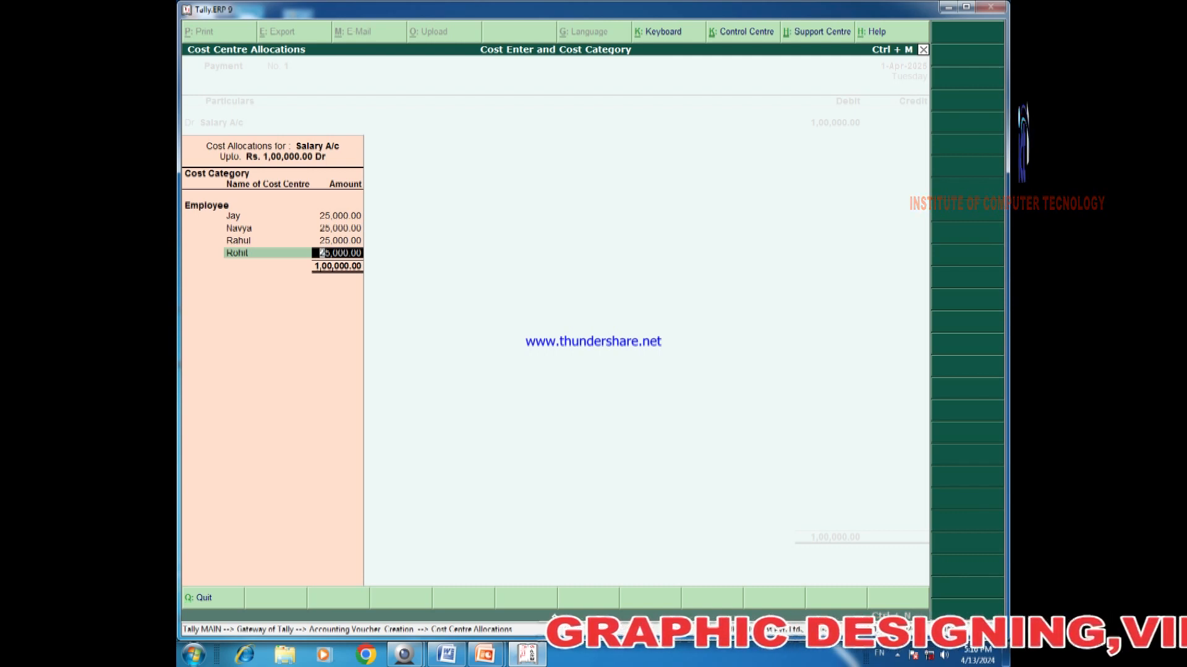
key("Return")
key("Return")
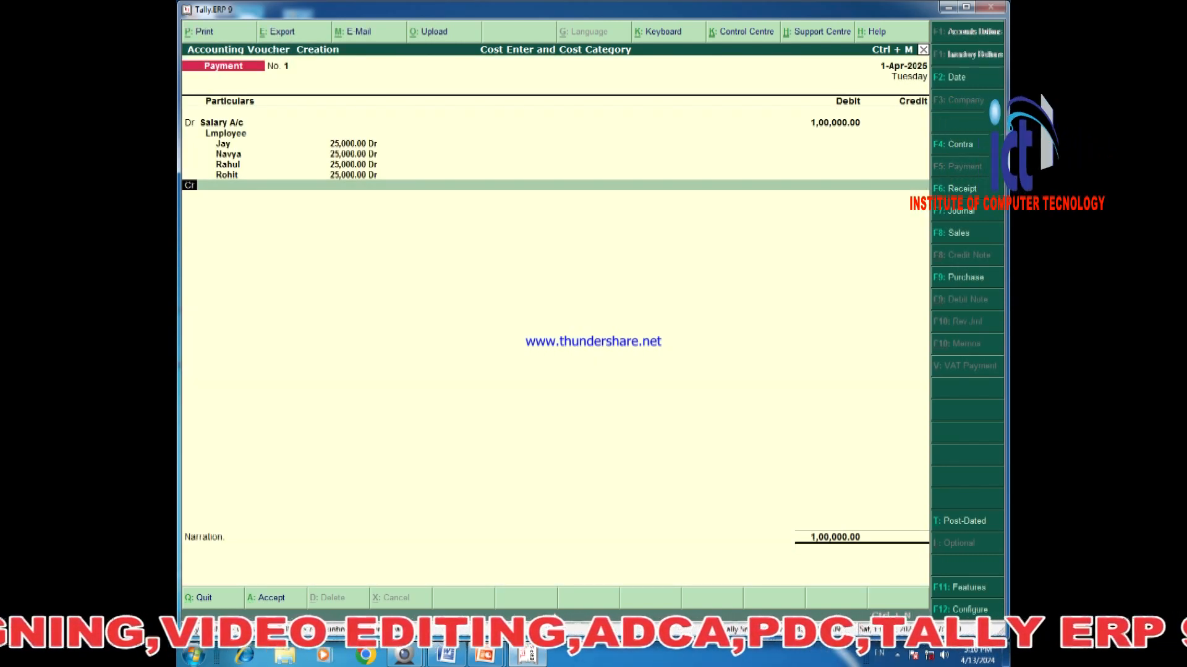
Add a Dr line debiting Commission Paid A/c with 60,000.
type("d")
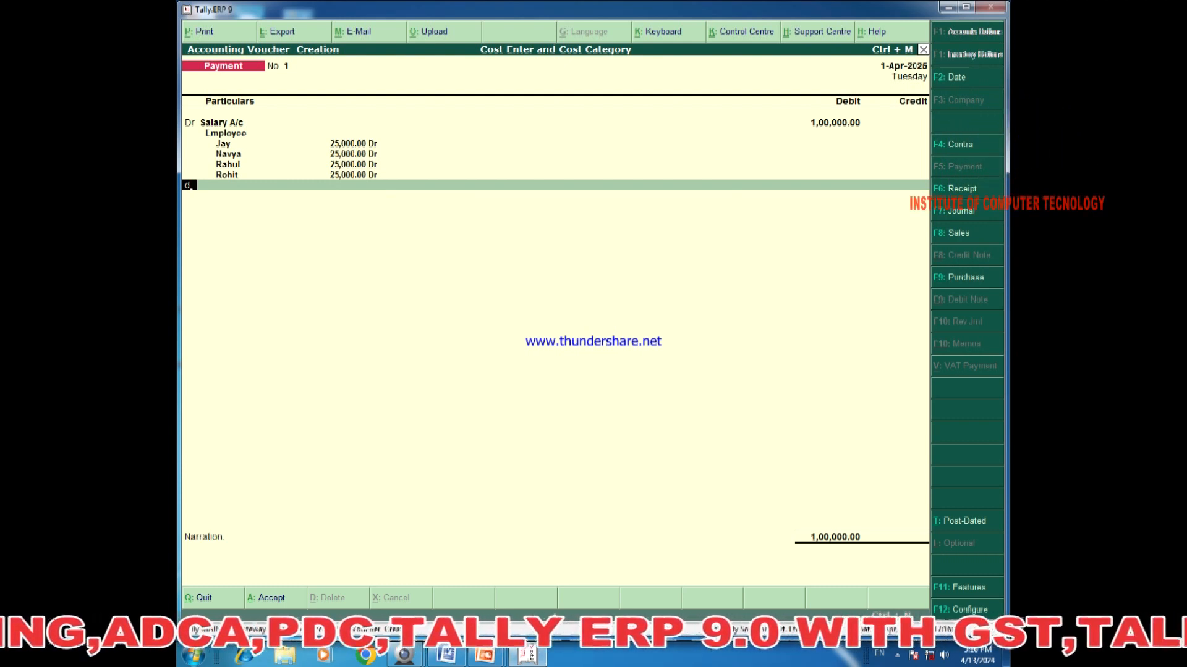
key("Return")
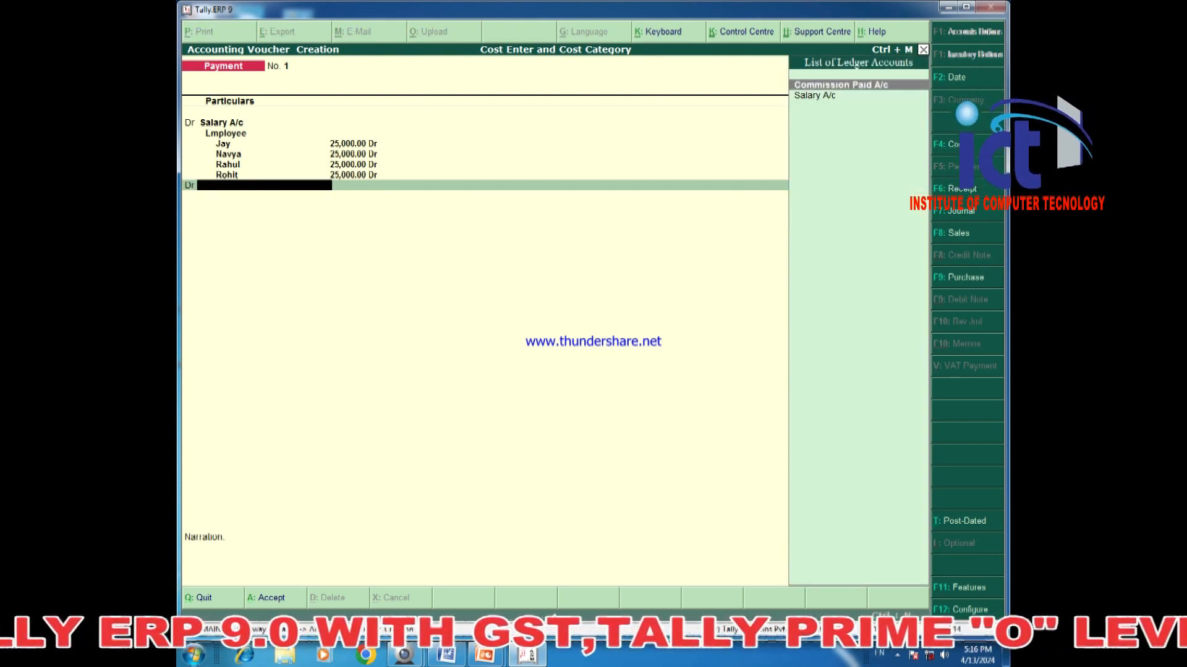
key("Return")
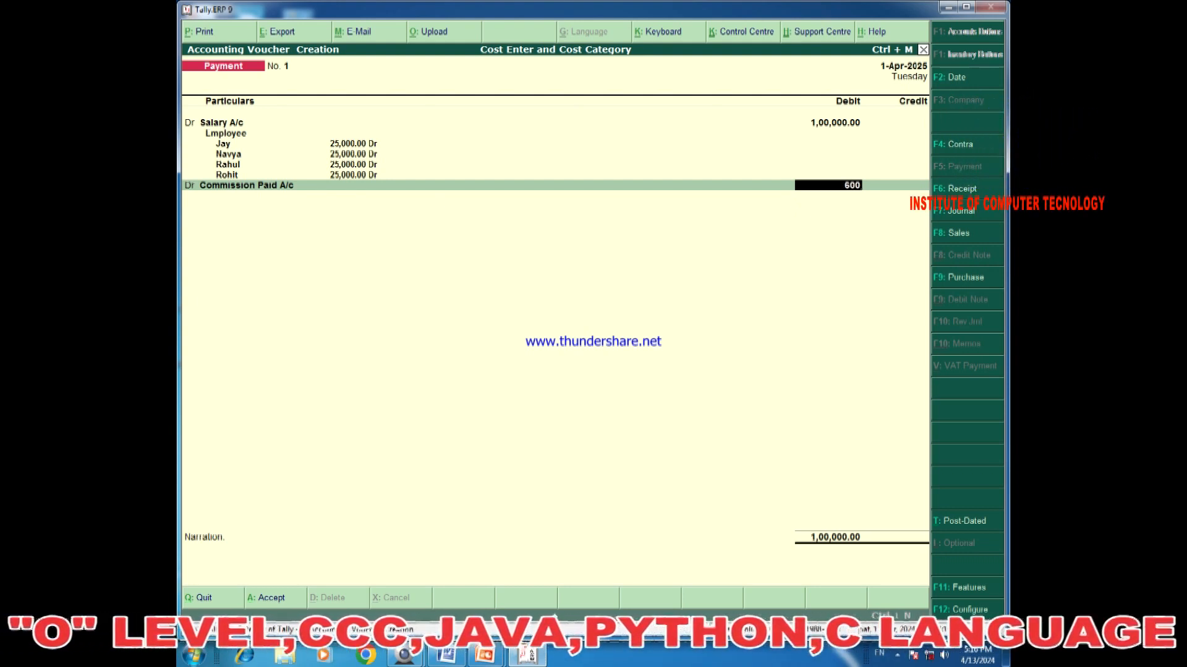
key("Return")
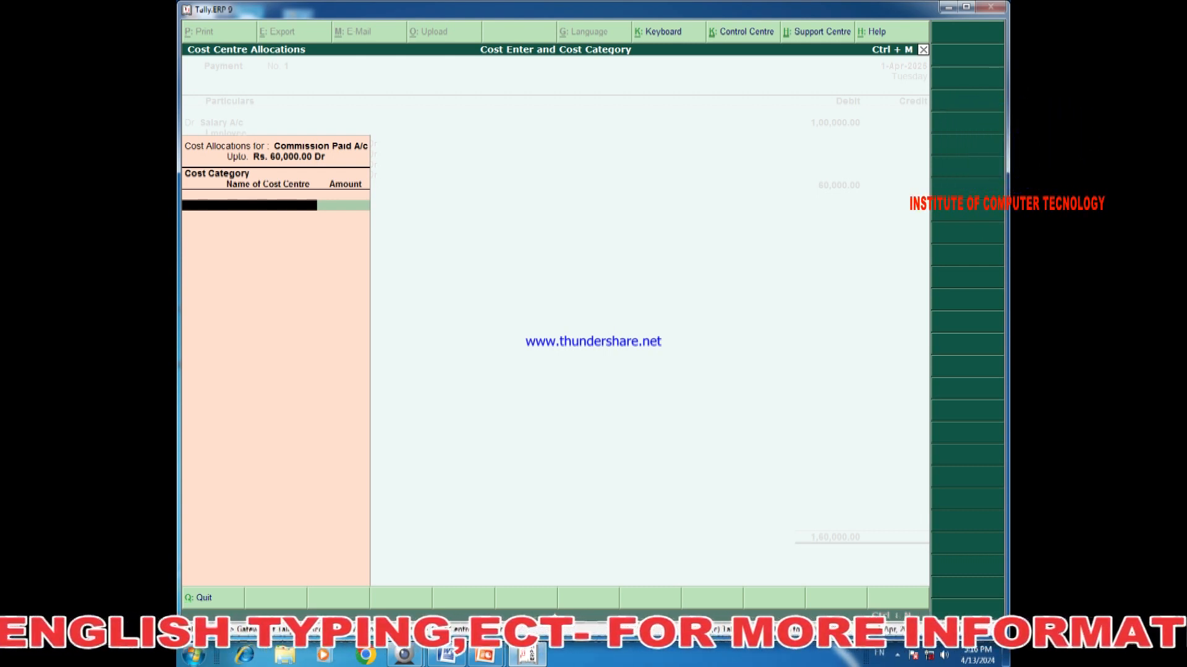
Choose the Sales Man category and allocate 20,000 each to Kuldeep and Sumit.
type("S")
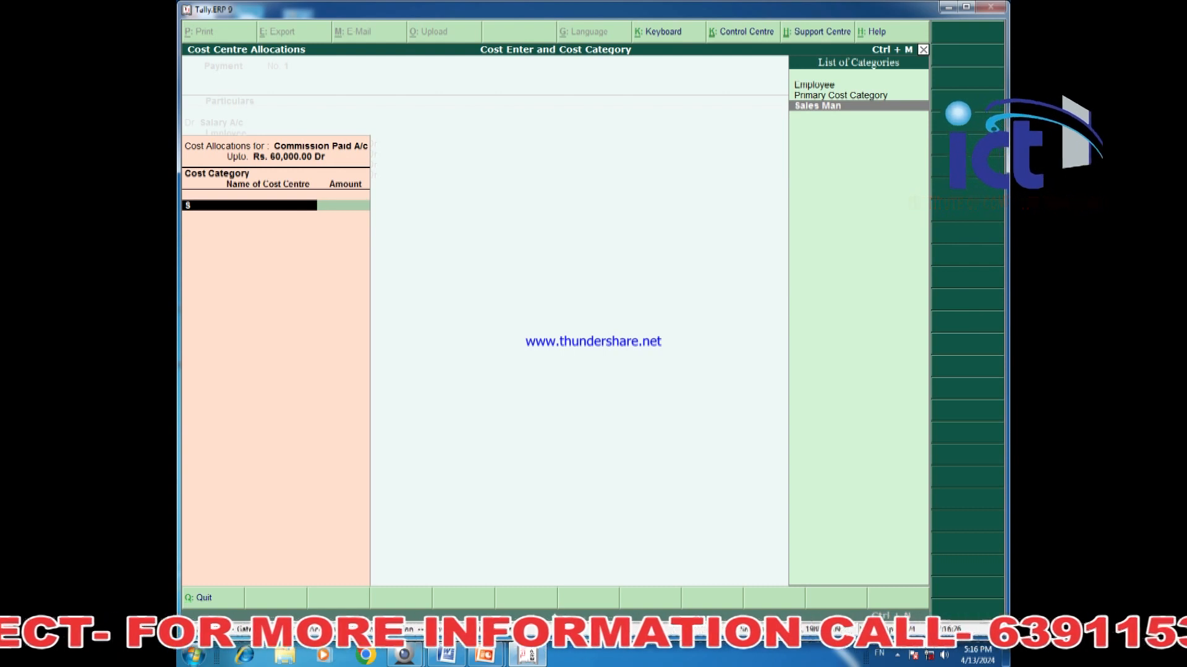
key("Return")
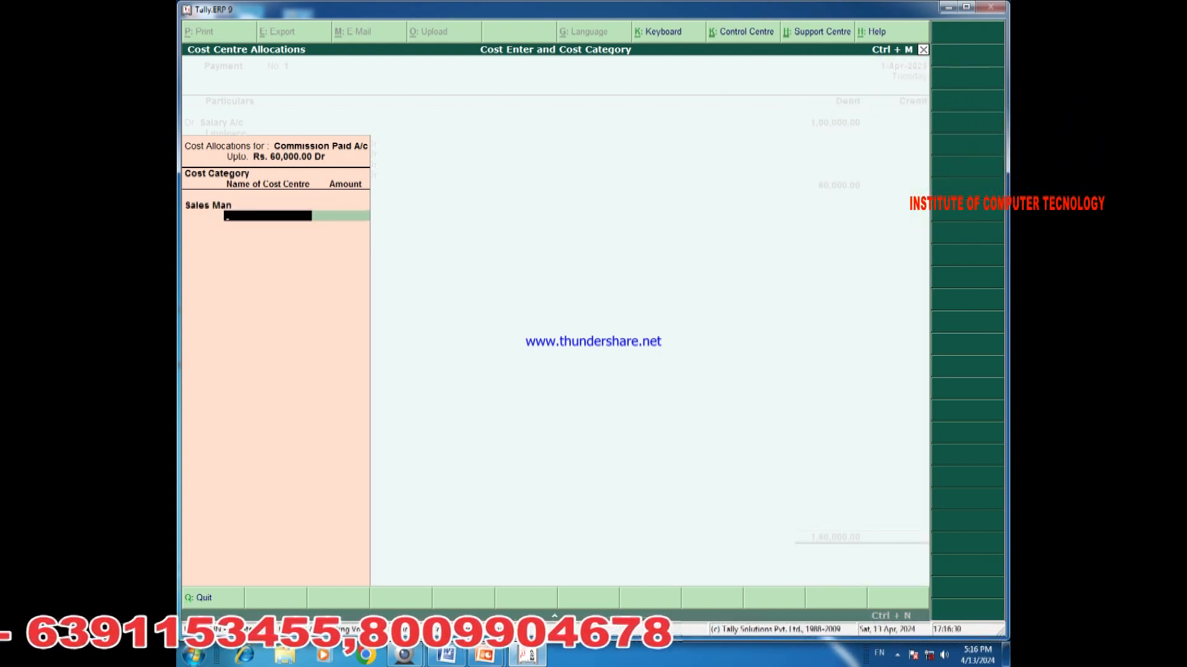
type("K")
key("Return")
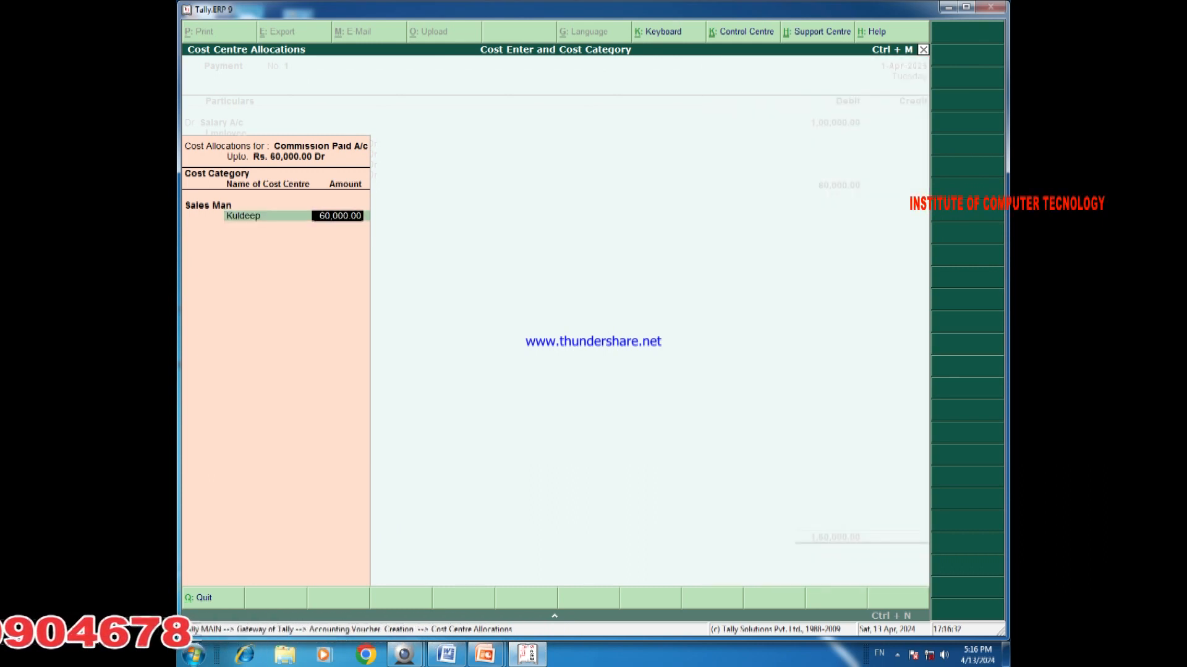
type("2")
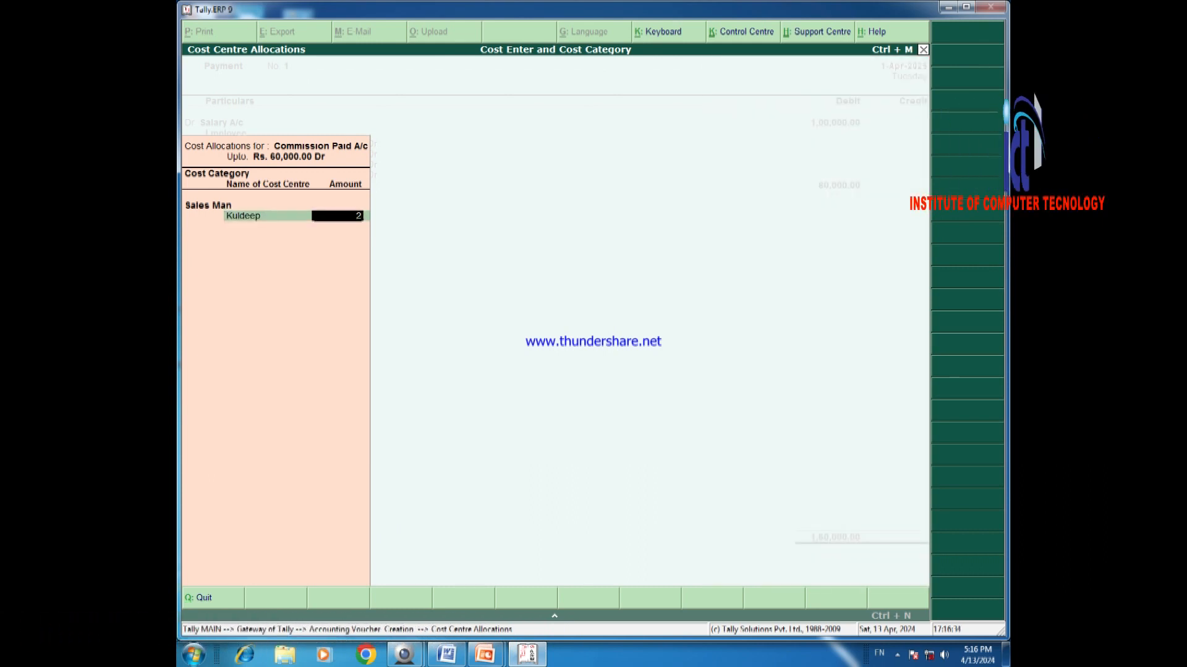
type("0,000000")
key("Return")
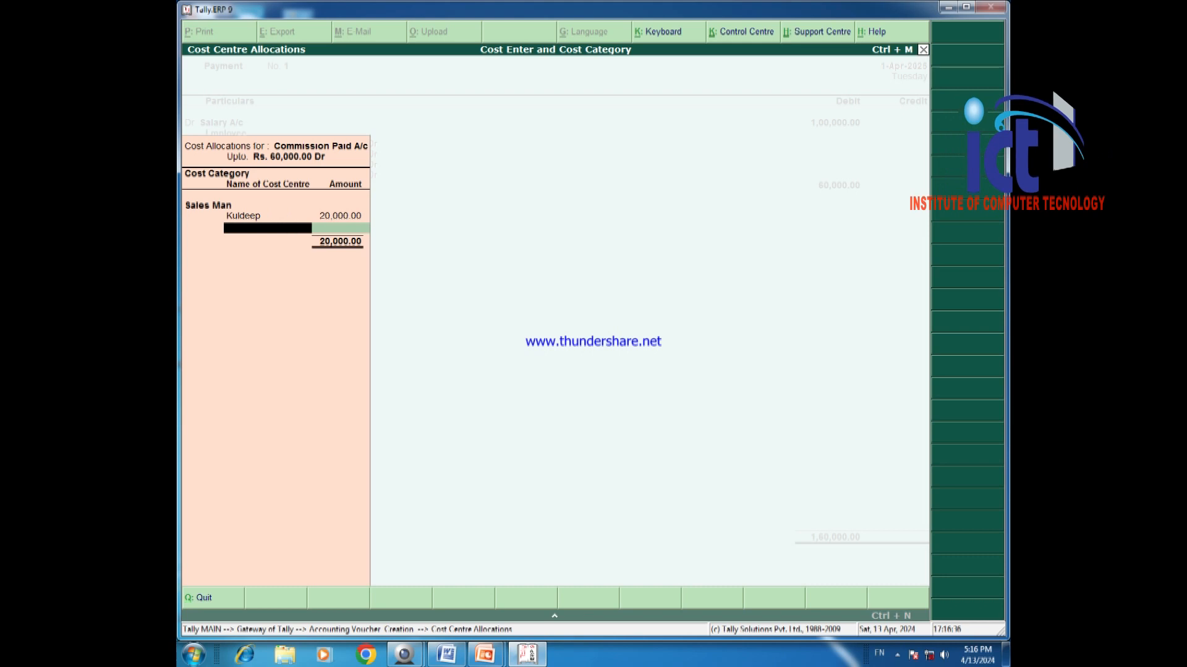
type("S")
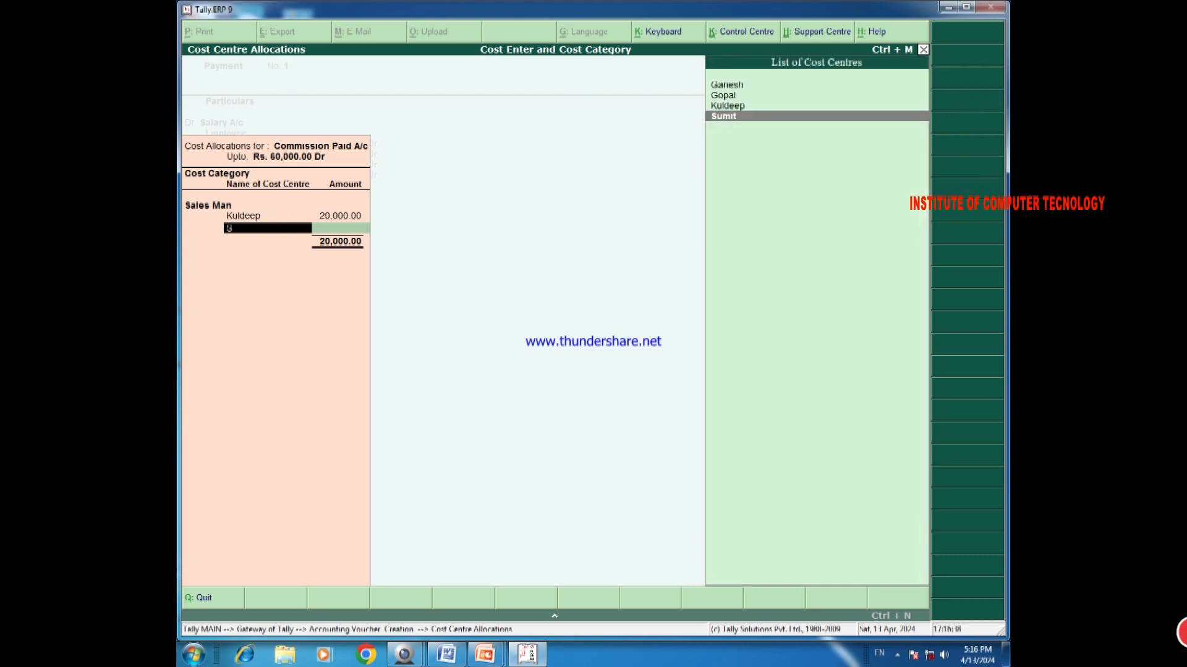
key("Return")
type("20,00")
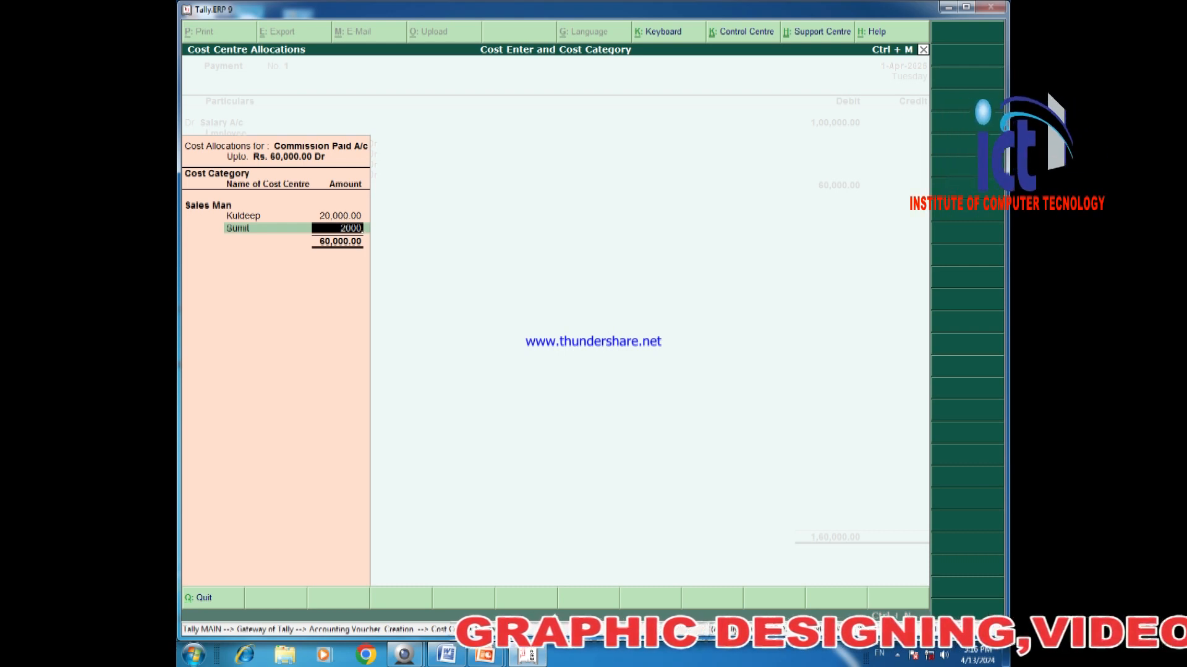
type("0")
key("Return")
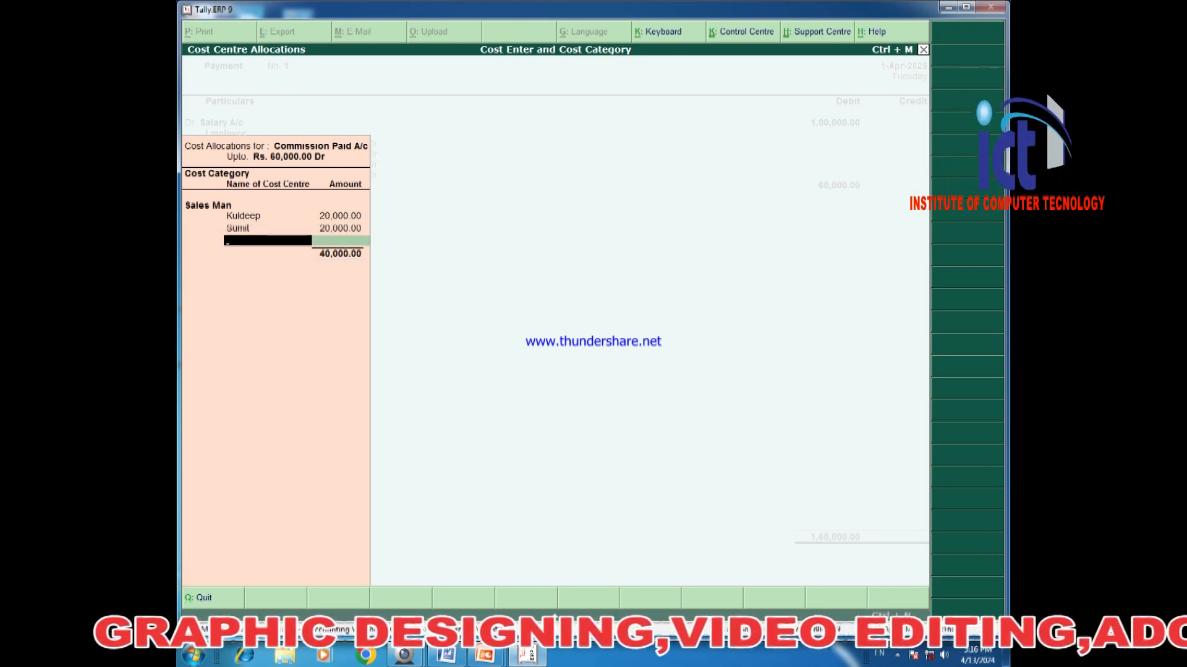
Allocate 10,000 each to Ganesh and Gopal, completing the commission split.
type("G")
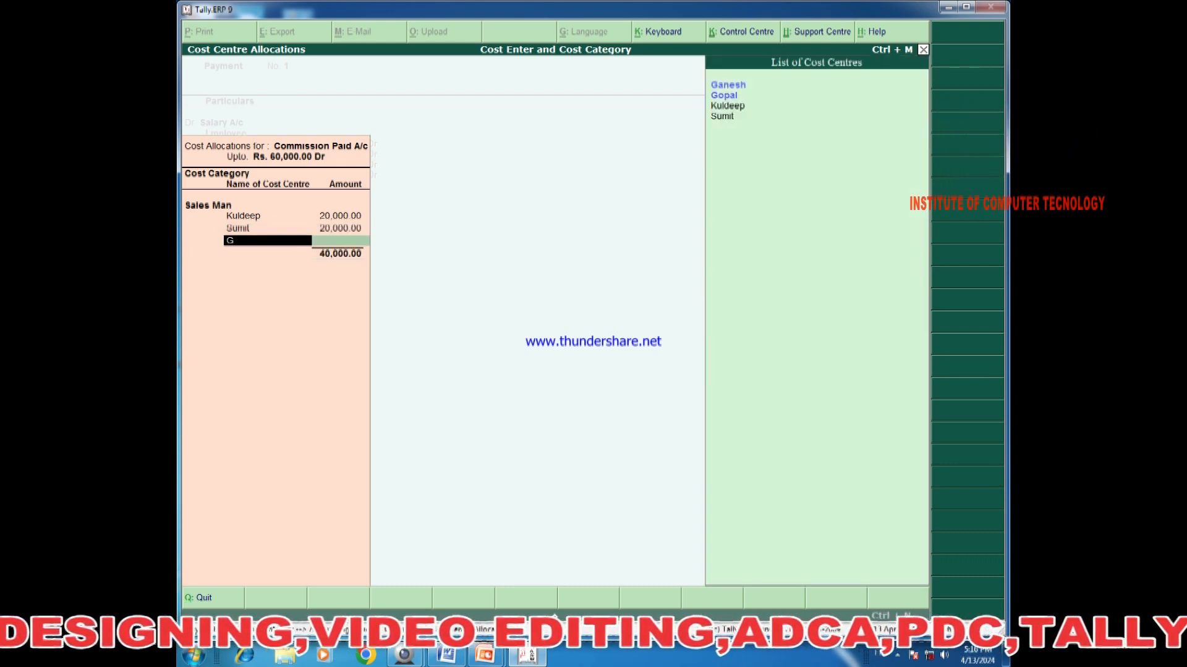
key("Return")
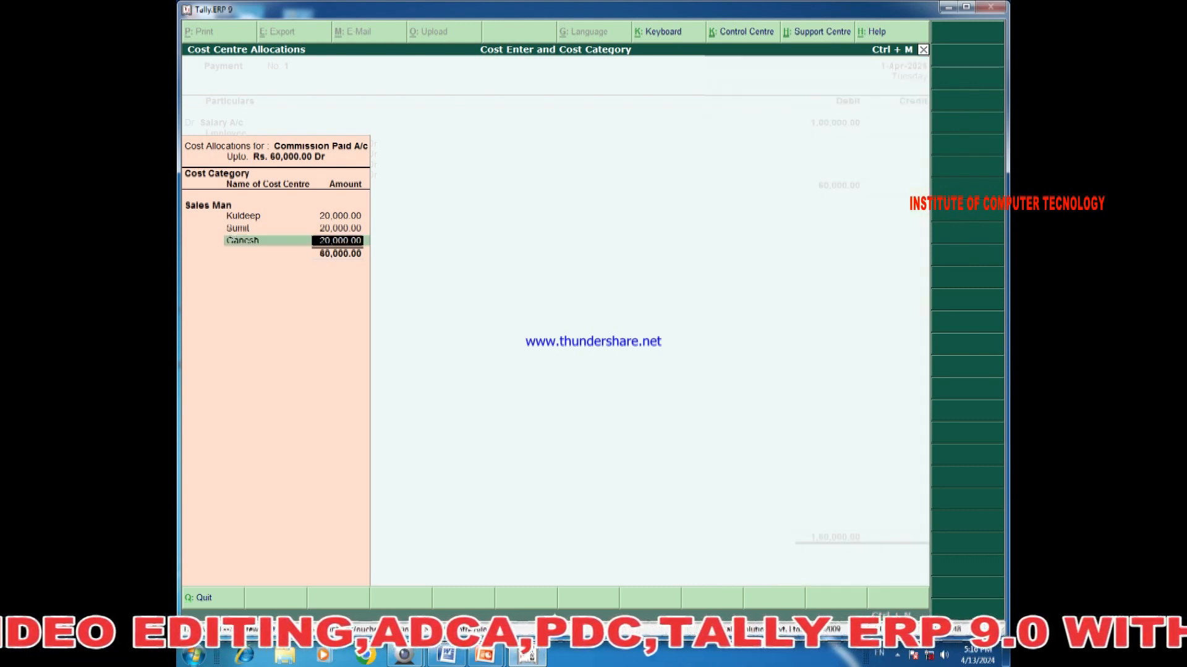
type("10000")
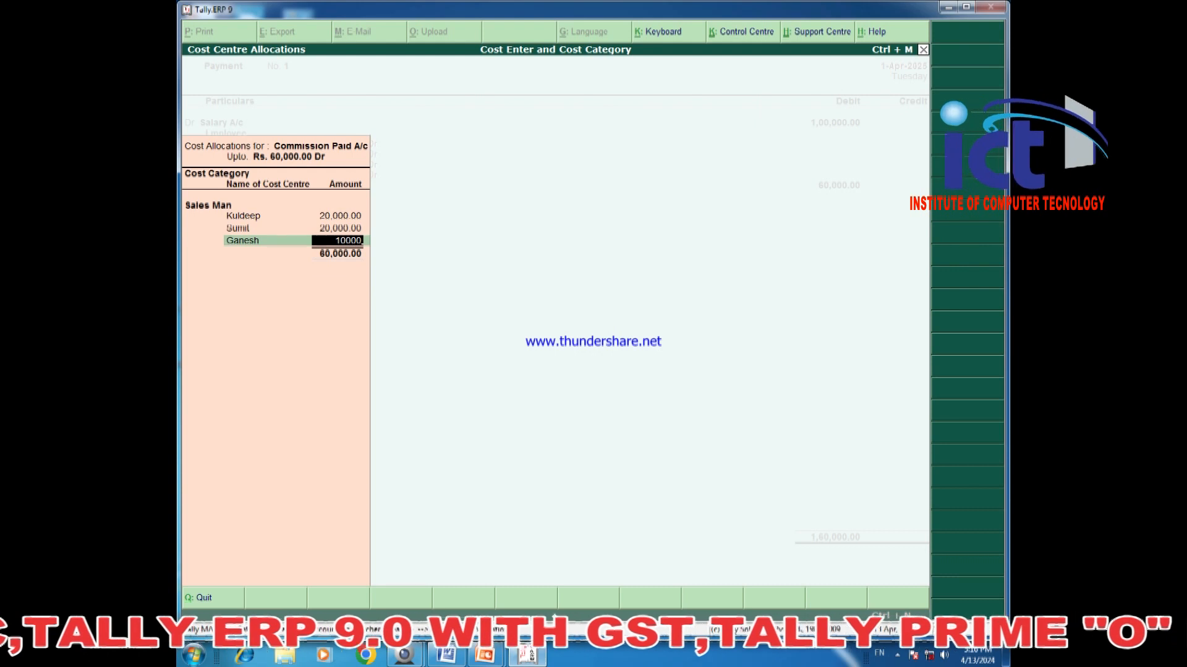
key("Return")
type("K")
key("Up")
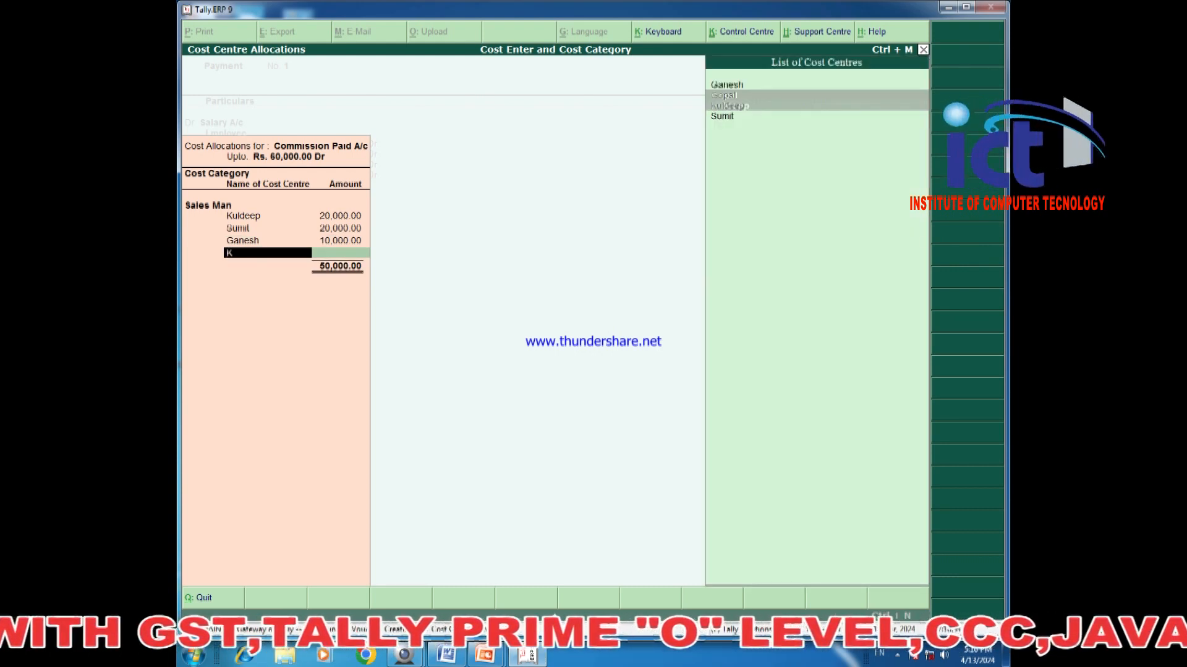
key("Return")
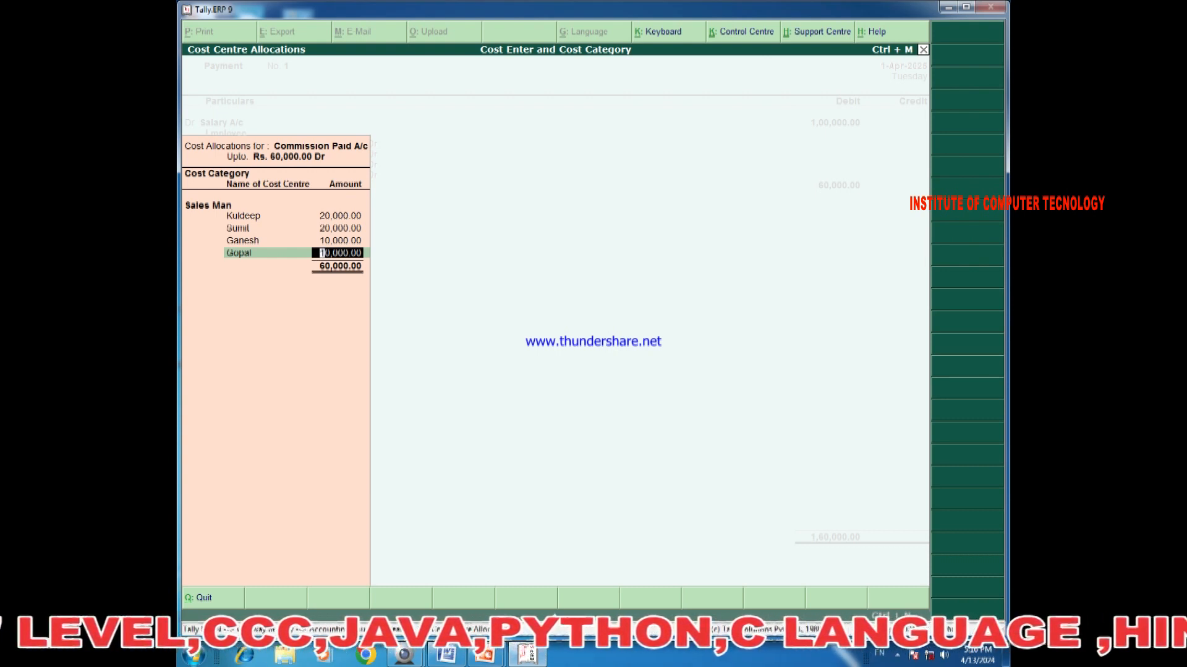
key("Return")
key("Return")
key("Return")
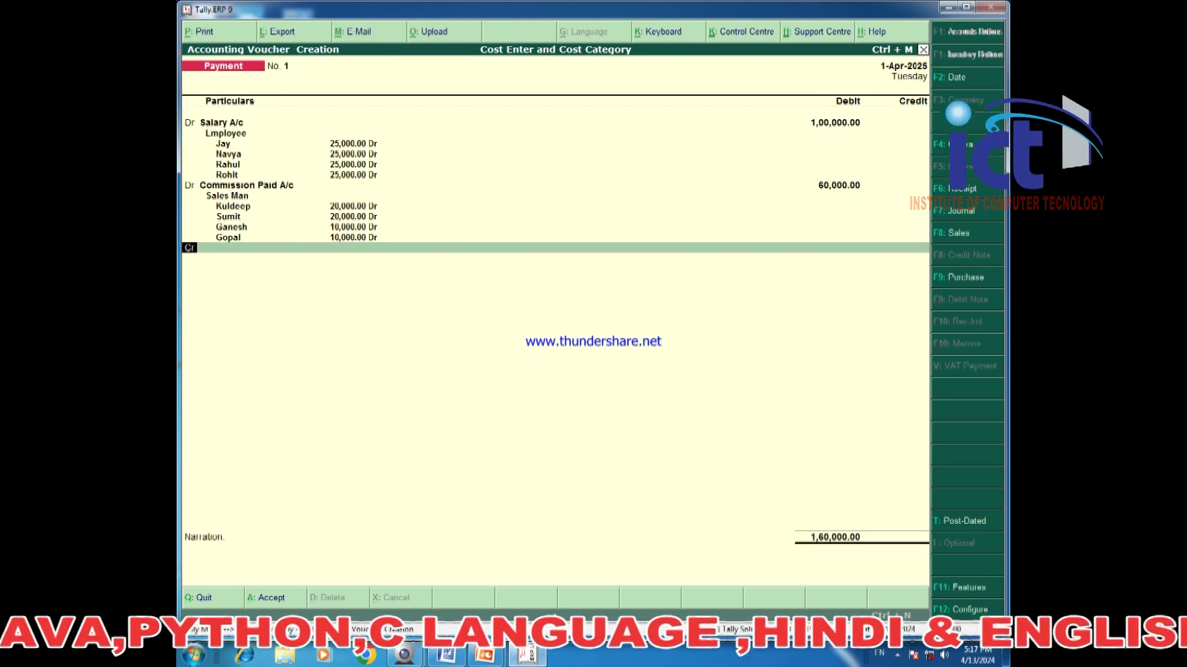
key("Return")
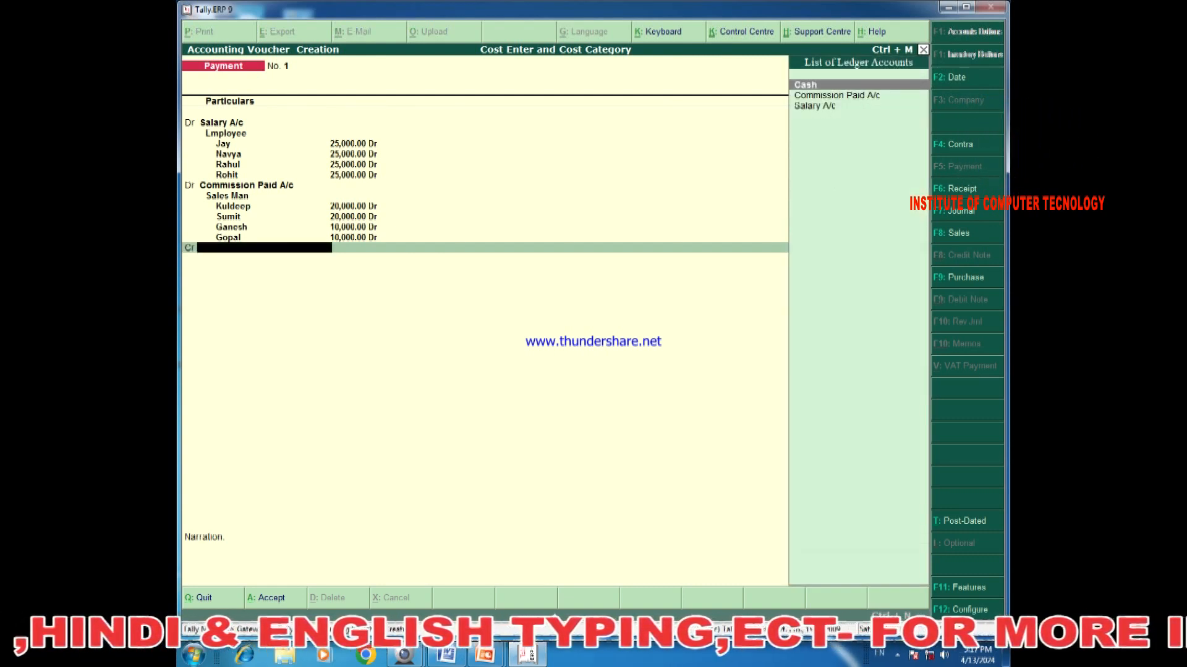
Credit Cash with 1,60,000, save payment voucher No. 1, and exit voucher entry.
key("Return")
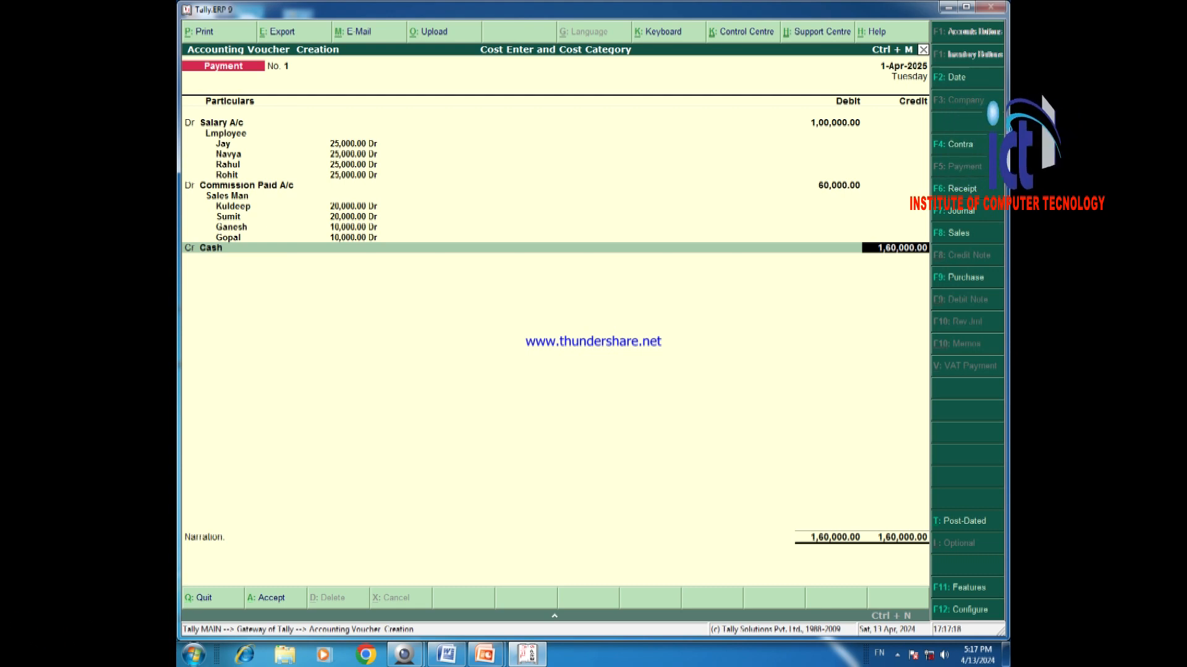
key("Return")
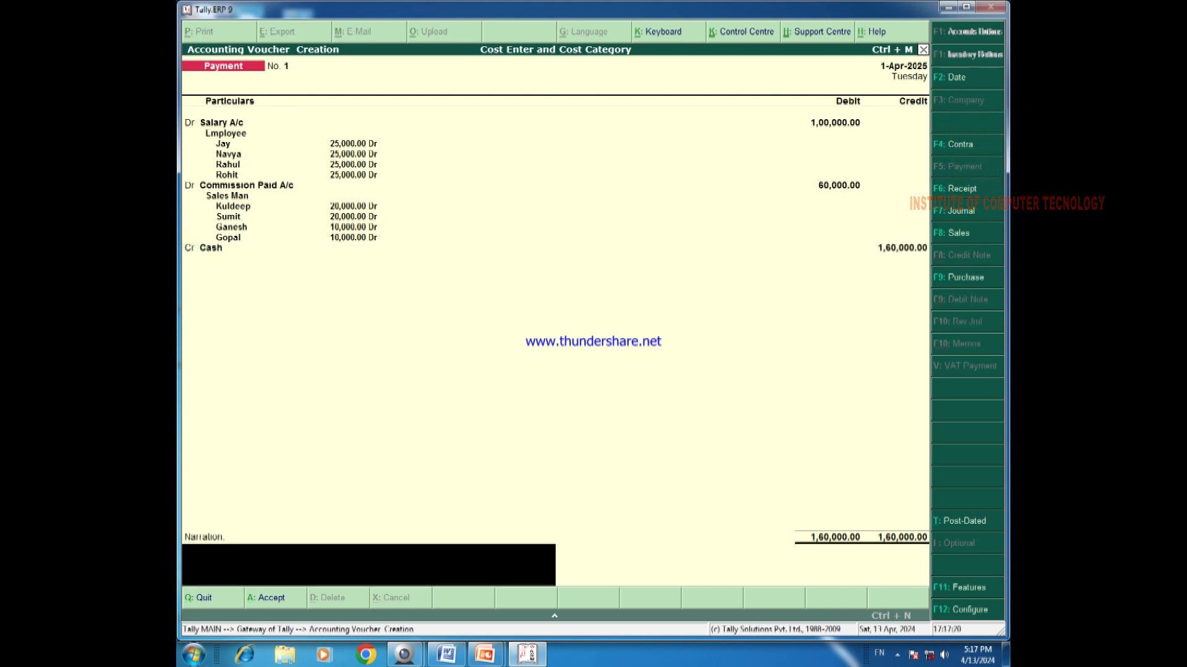
key("Return")
key("Return")
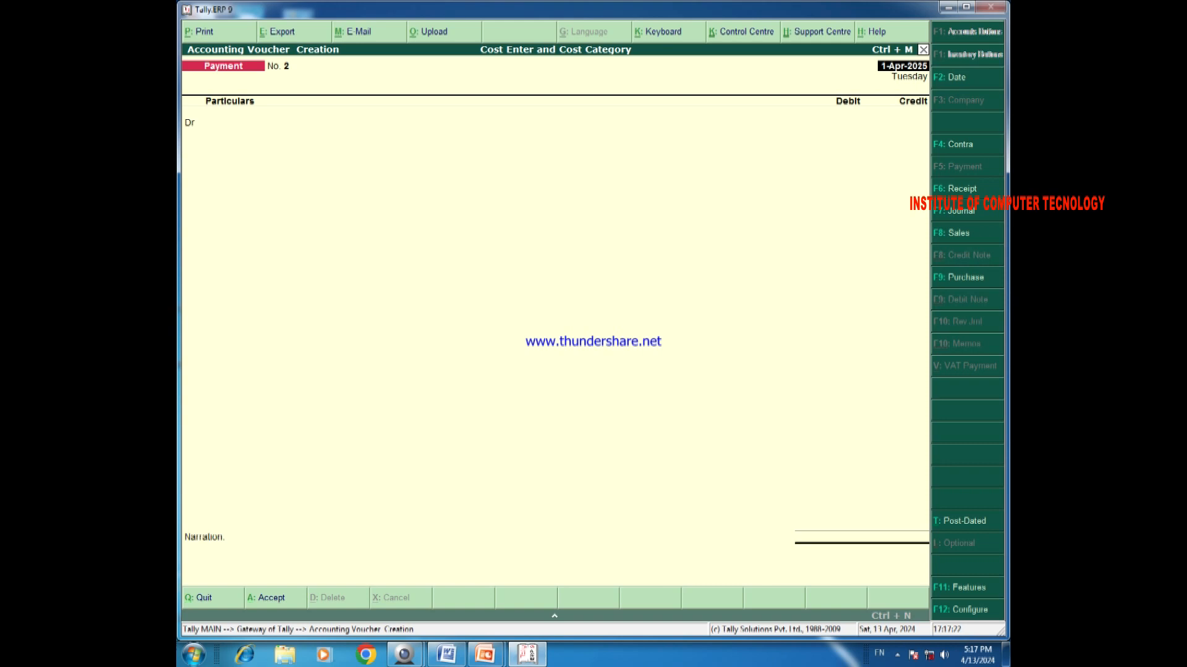
key("Escape")
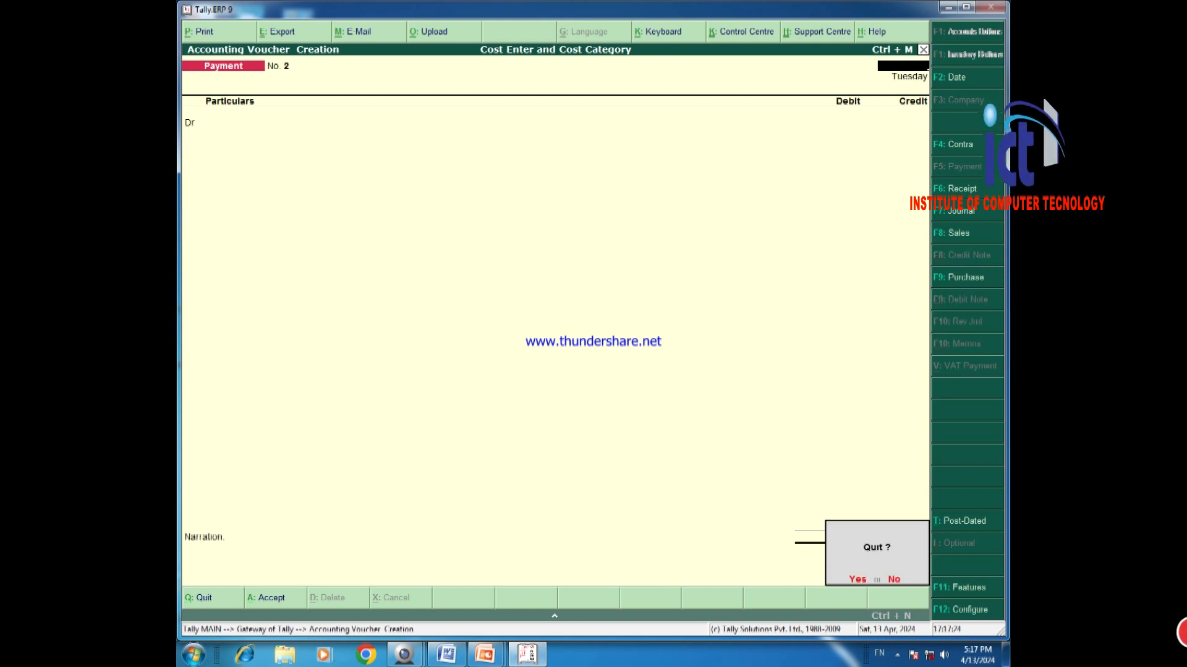
key("Return")
Open the Category Summary report under Display > Statements of Accounts > Cost Centres.
key("Escape")
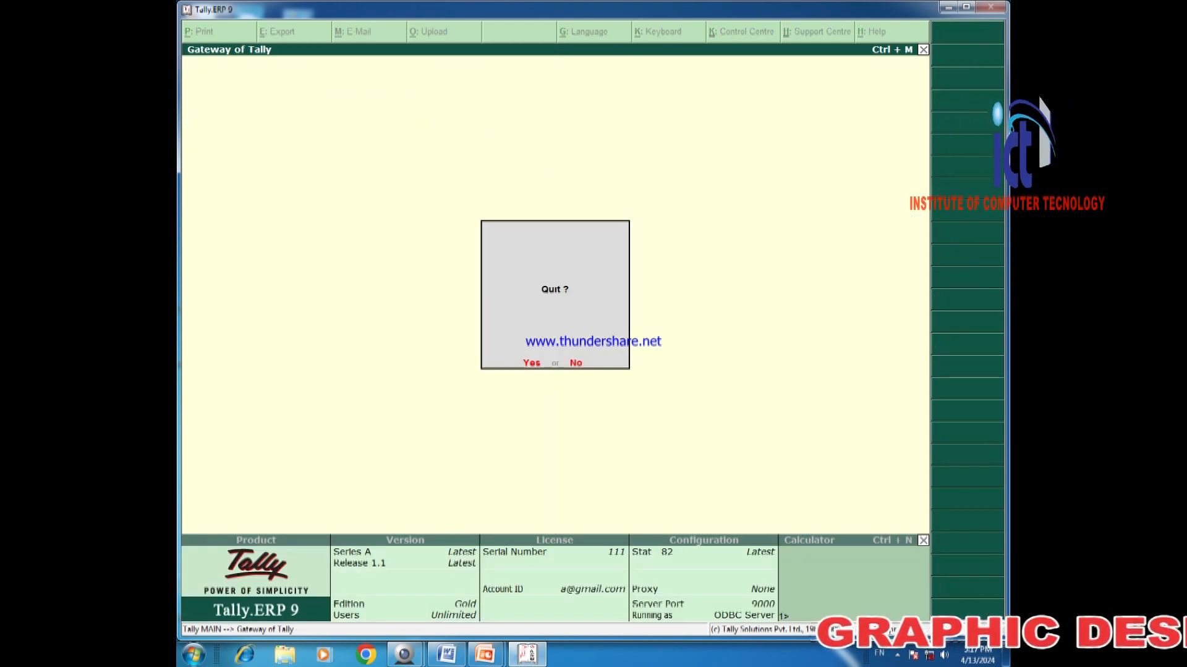
key("Escape")
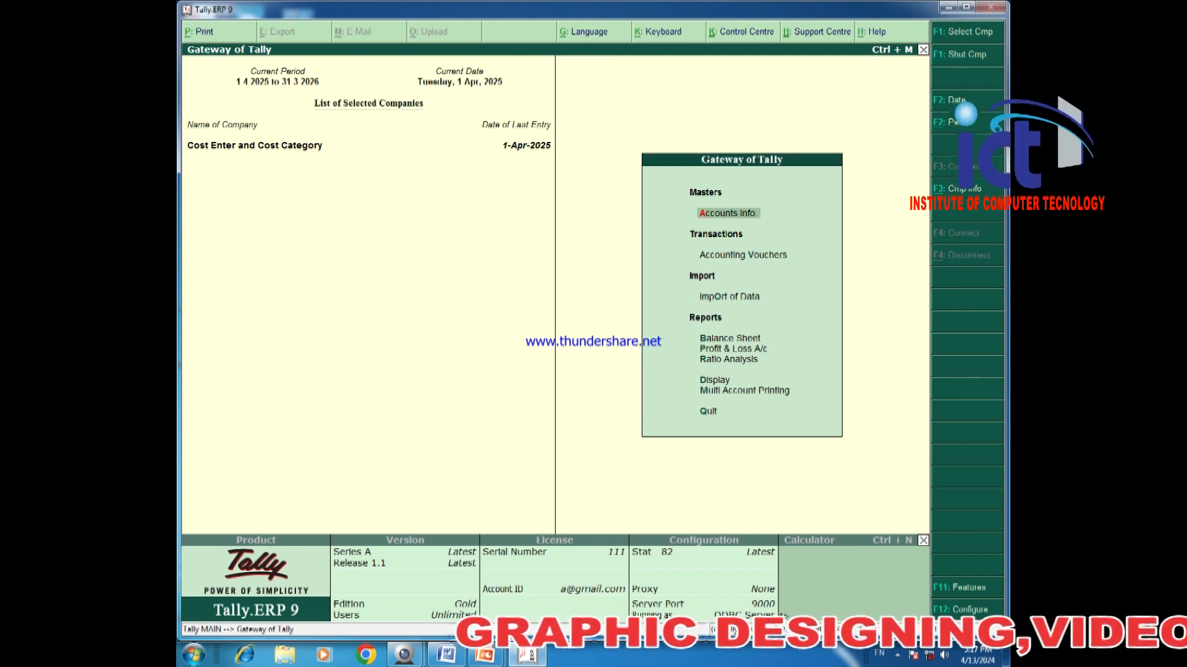
key("d")
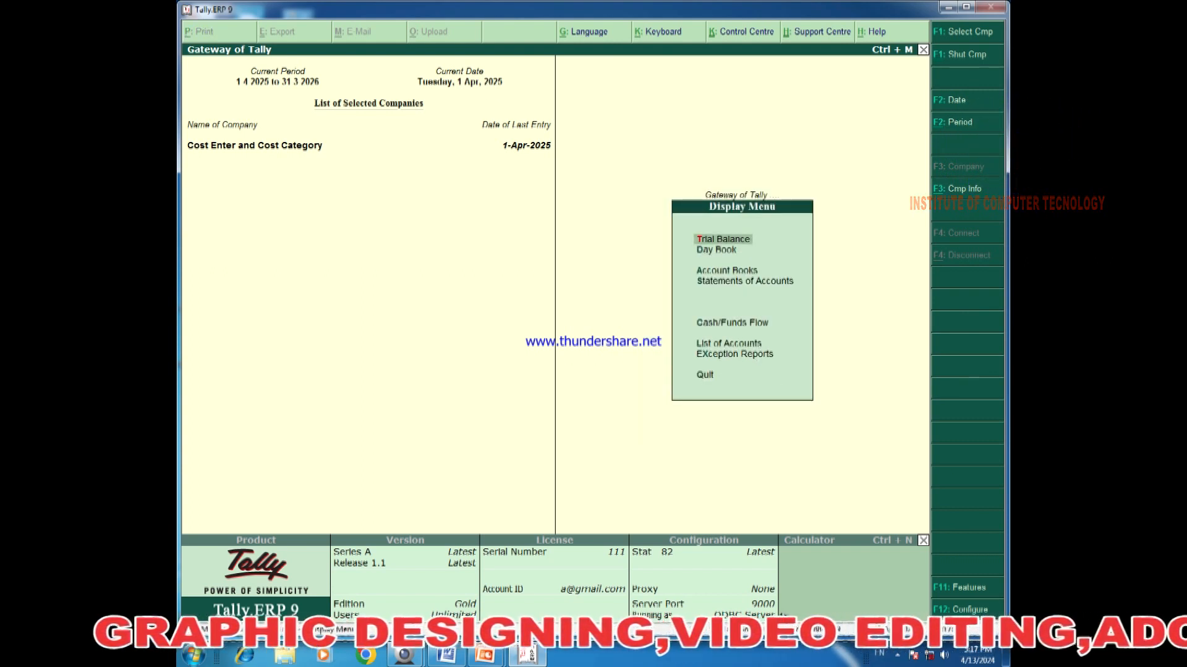
key("Down")
key("Down")
key("Down")
key("Return")
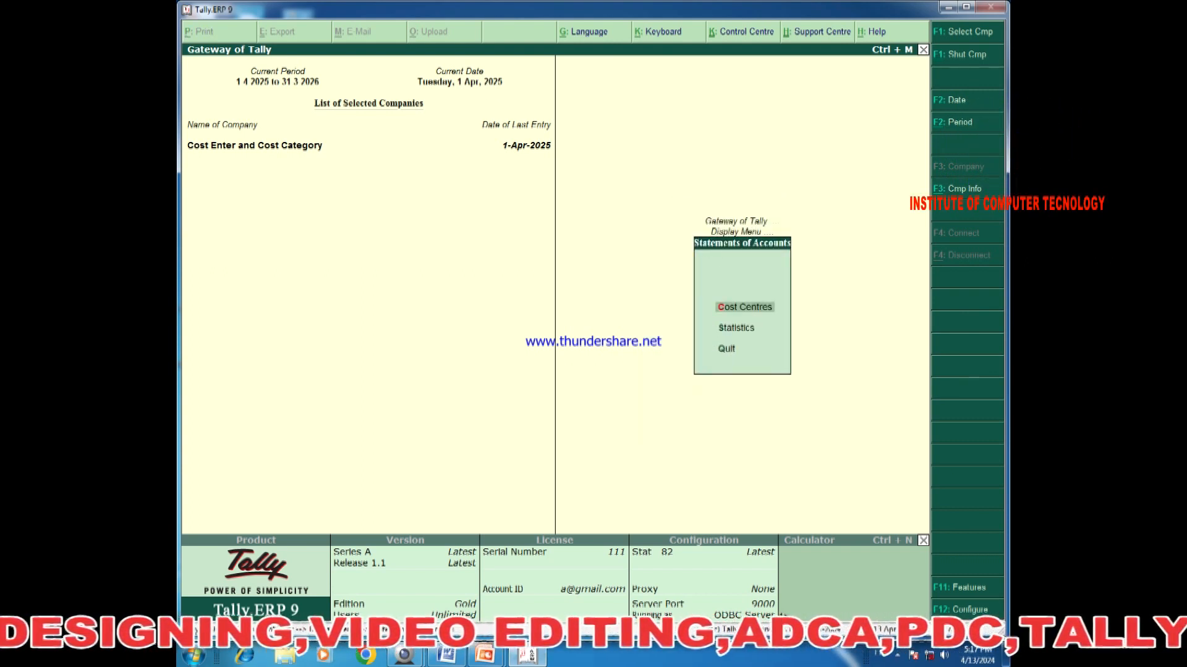
key("Return")
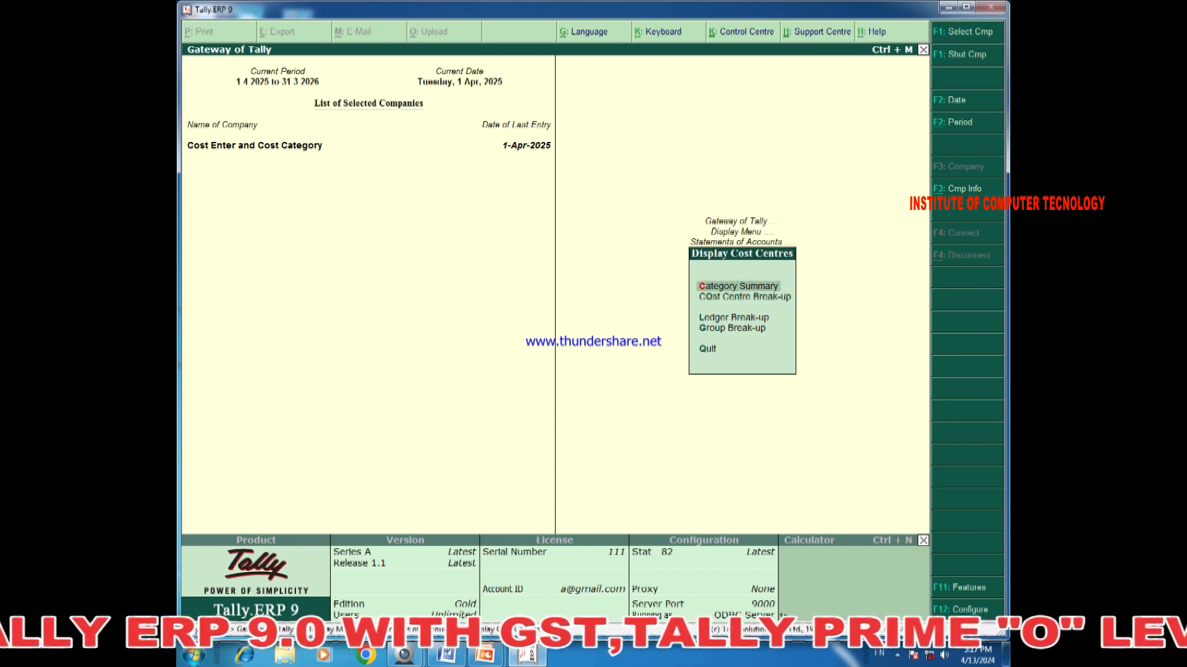
key("Return")
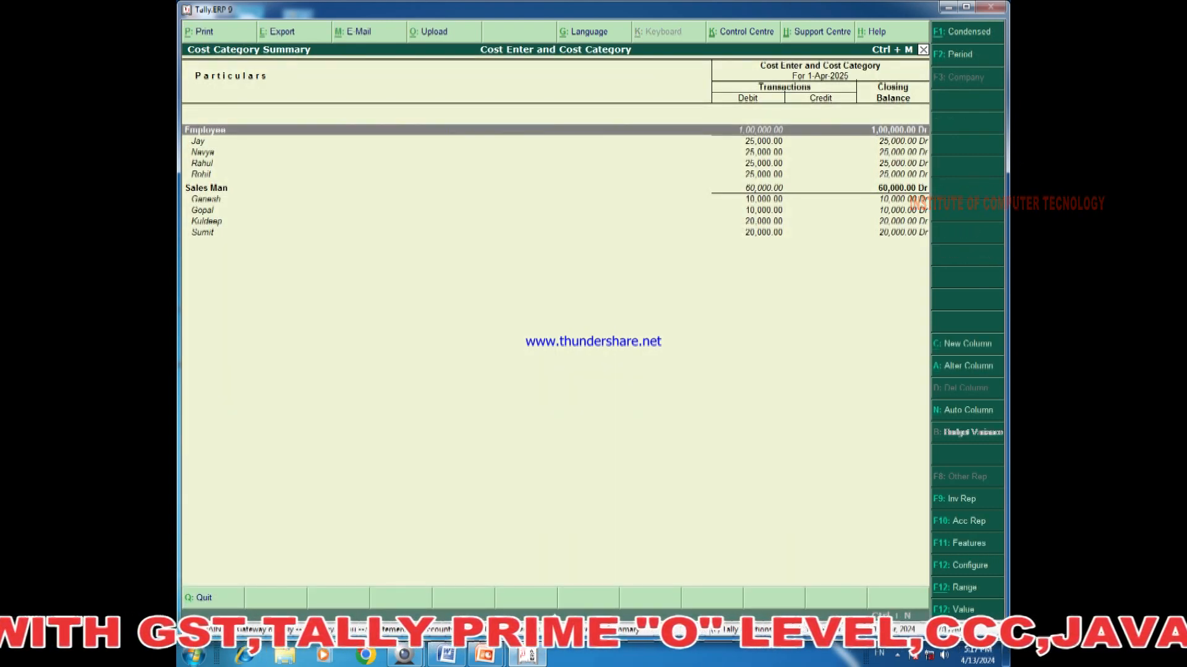